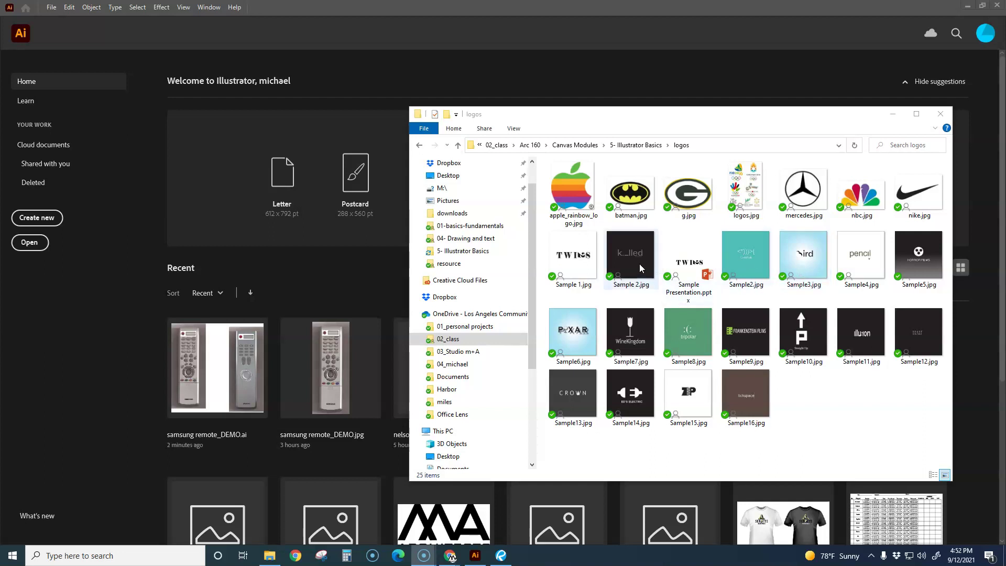
Open Sample 2.jpg from the logos folder in Illustrator and move the logo image off the artboard to its left
left_click_drag(635, 256, 363, 276)
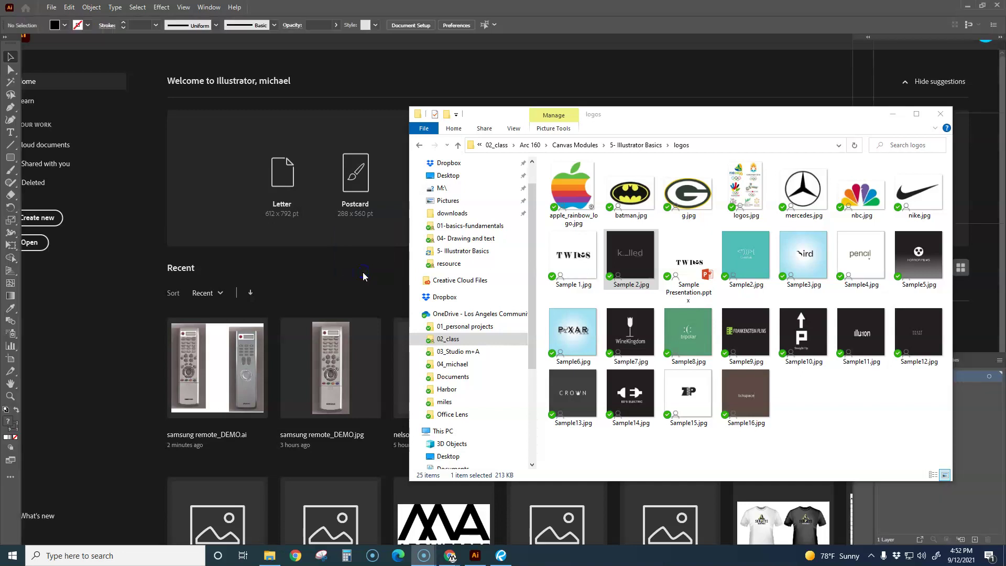
left_click(892, 113)
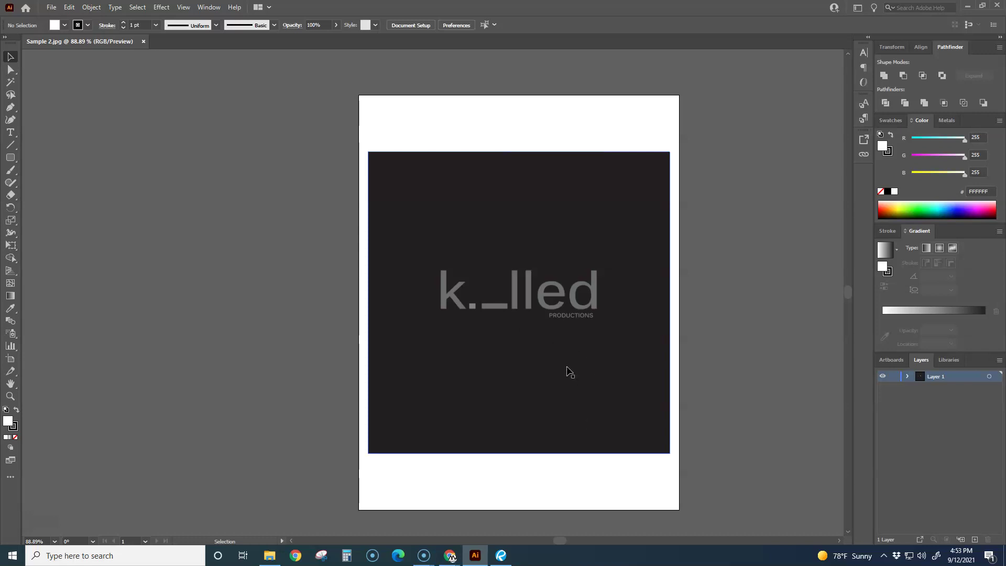
left_click_drag(518, 287, 183, 261)
left_click(421, 312)
left_click_drag(423, 313, 508, 325)
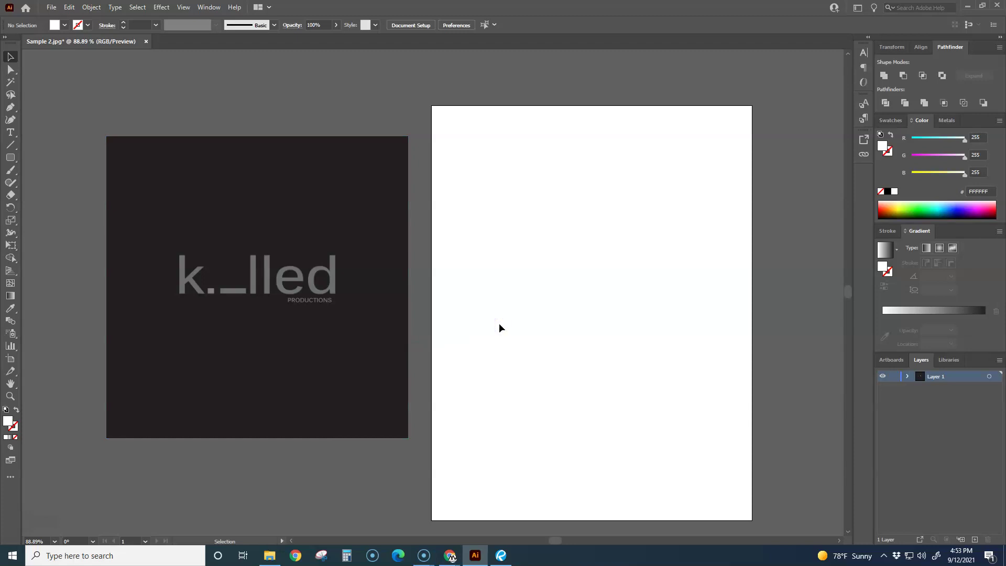
Add the text "killed" on the blank artboard and scale it up to about 186 pt
left_click(10, 132)
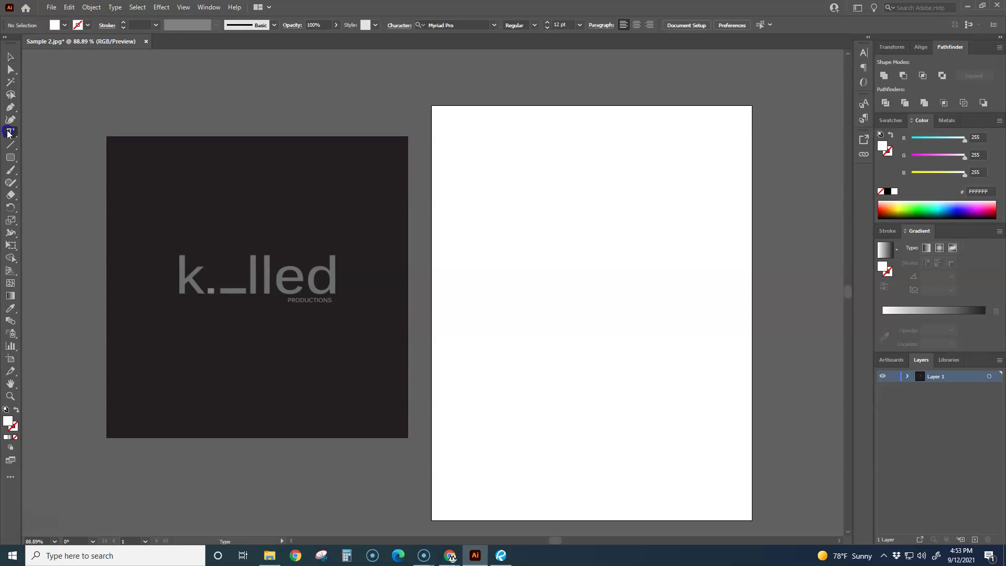
left_click(485, 261)
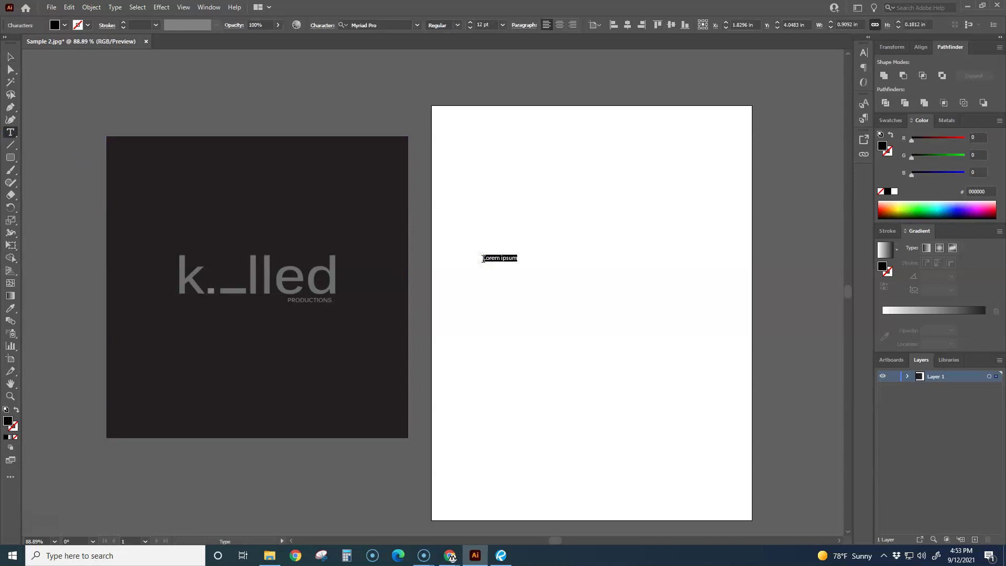
type("killed")
left_click(7, 58)
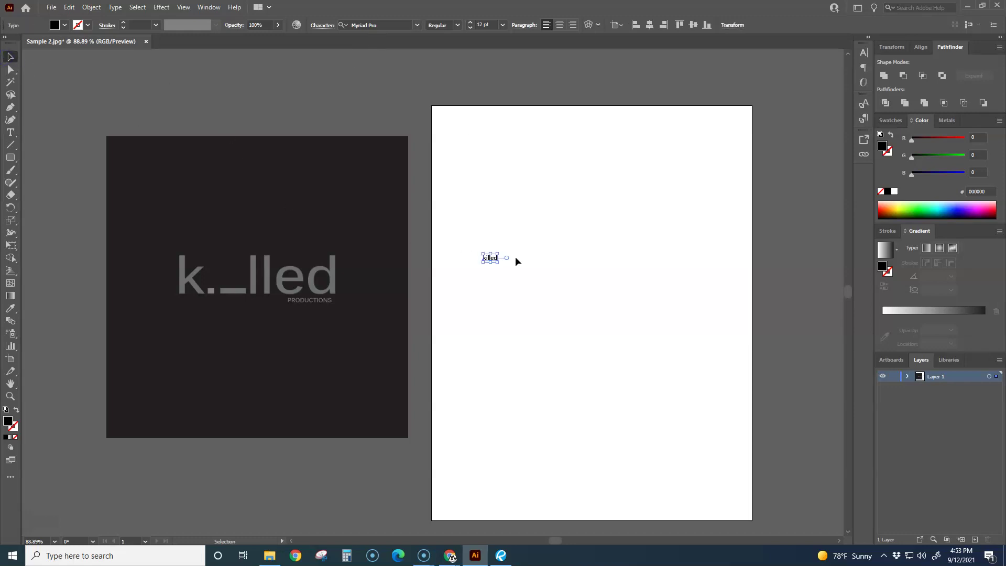
left_click_drag(499, 262, 703, 410)
left_click(613, 418)
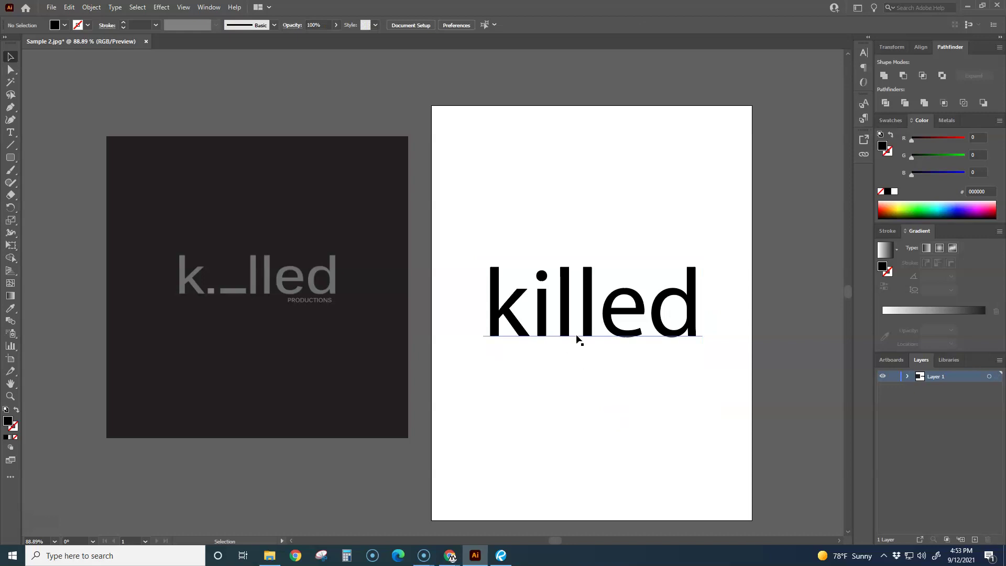
Move the word "killed" higher on the artboard and duplicate it directly below the original
left_click_drag(589, 332, 588, 278)
left_click(586, 349)
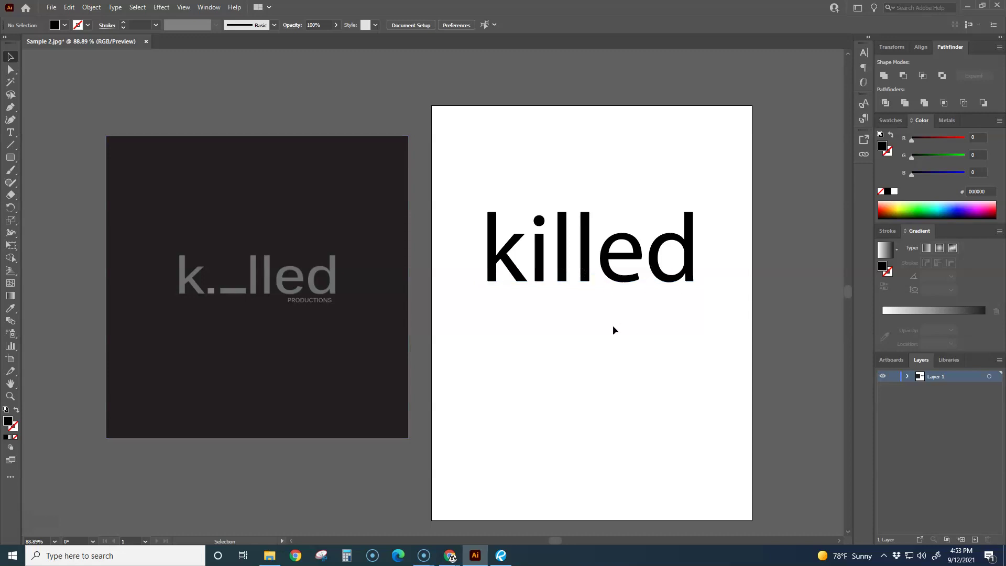
left_click(598, 331)
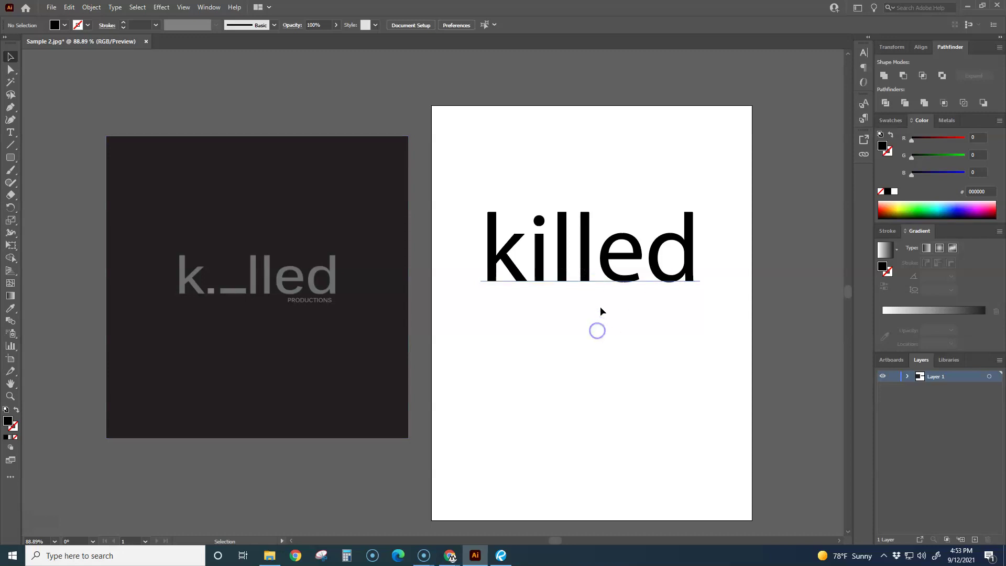
left_click(609, 274)
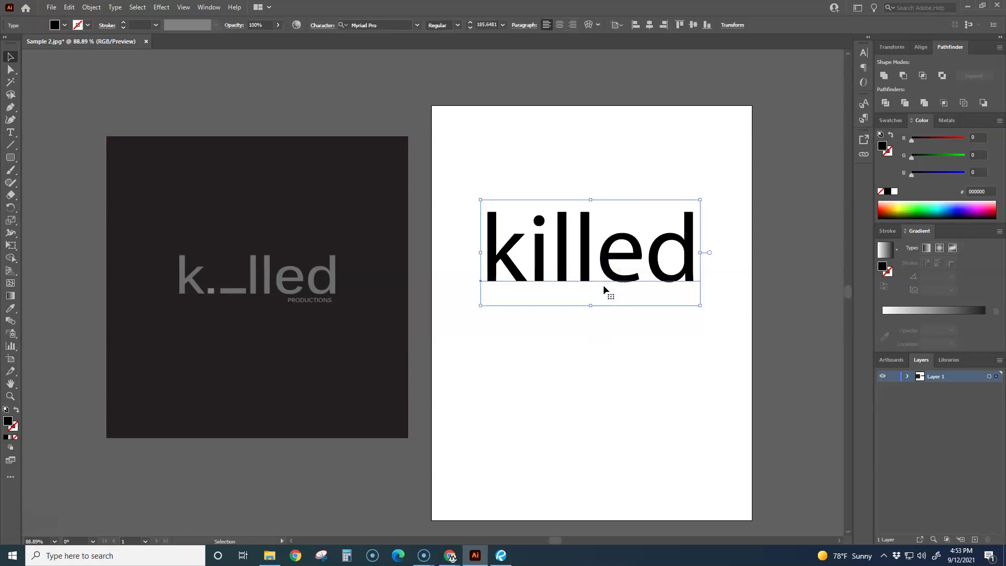
left_click_drag(612, 278, 616, 341)
left_click(611, 214)
Insert the test letters "sdfas" before "ed" in the upper word's live text and erase them again
key("t")
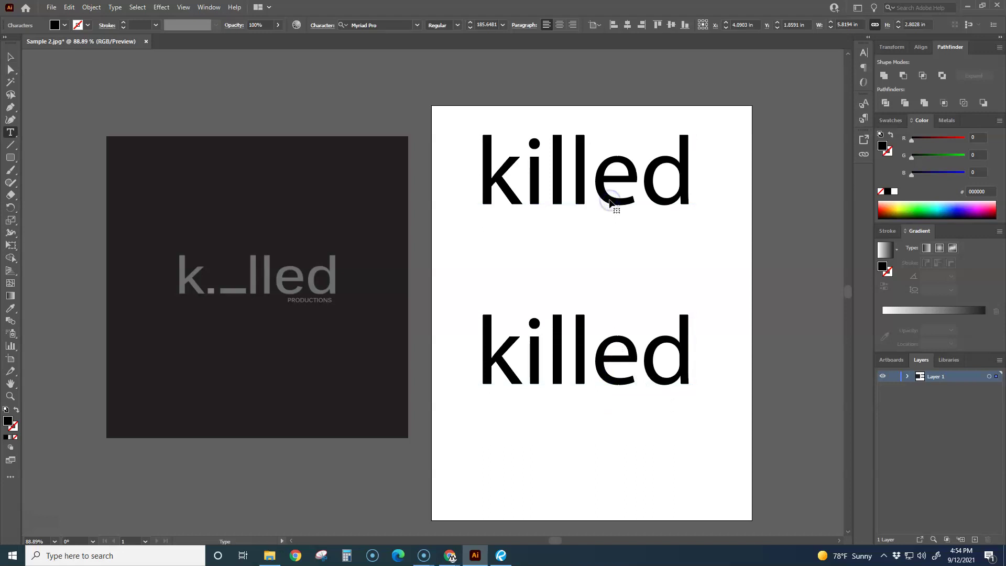
left_click(609, 201)
type("sdfas")
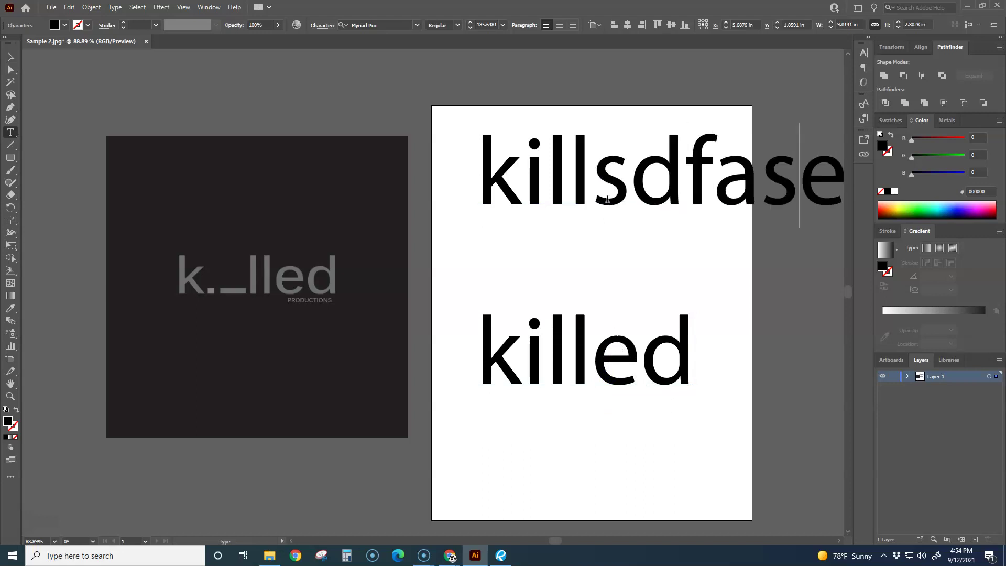
key("BackSpace")
key("BackSpace")
key("BackSpace")
key("BackSpace")
key("BackSpace")
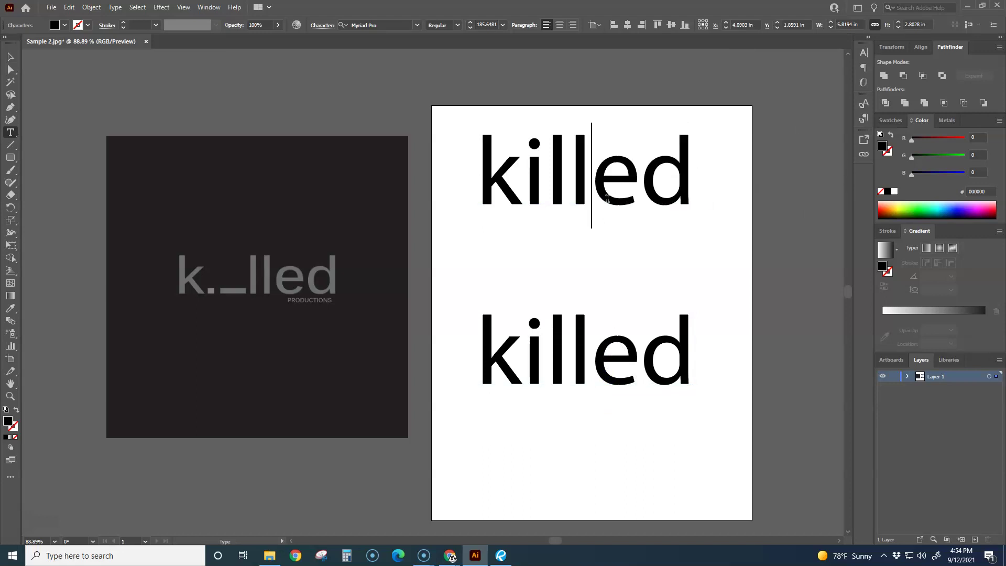
left_click(545, 196)
key("Escape")
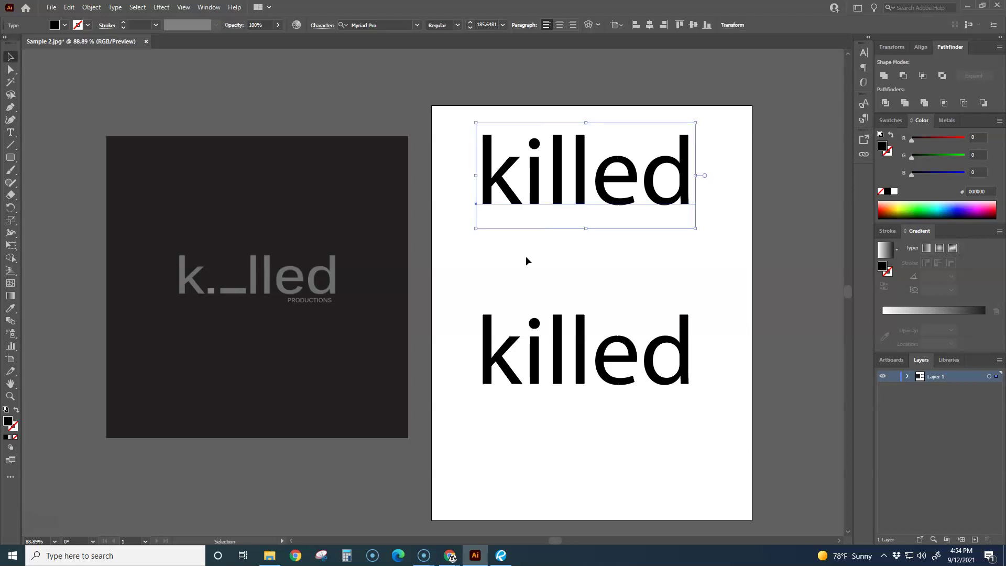
Draw three tall narrow bars and a rounded rectangle about 1.01 by 1.10 in below the lower word
left_click(527, 270)
left_click(551, 315)
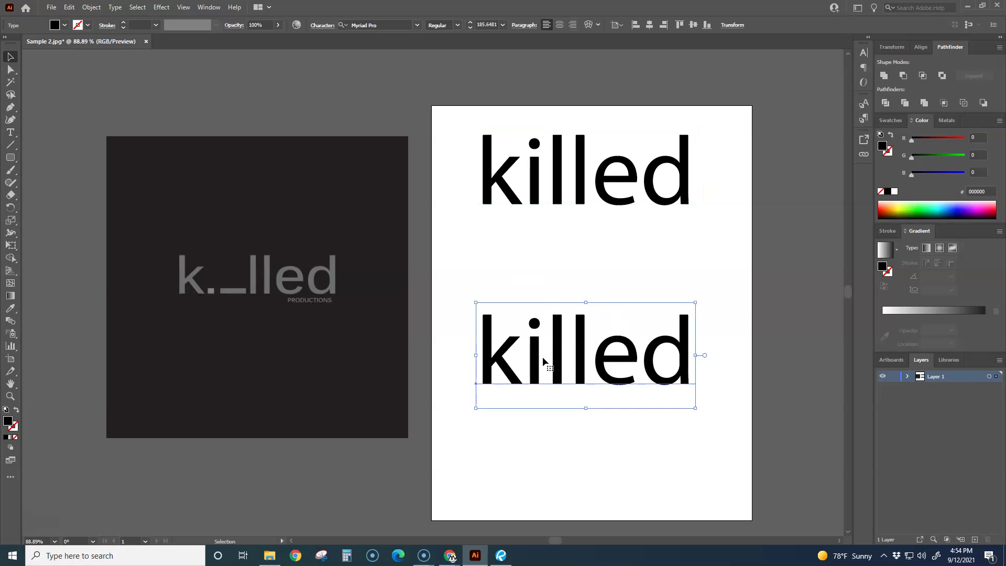
left_click(534, 396)
left_click_drag(546, 429, 533, 370)
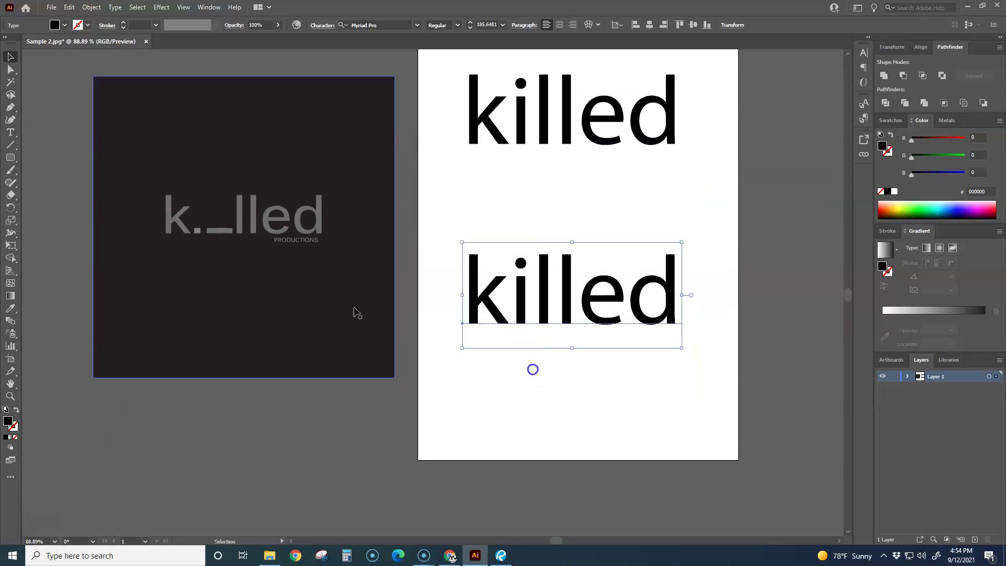
left_click(11, 157)
left_click(49, 158)
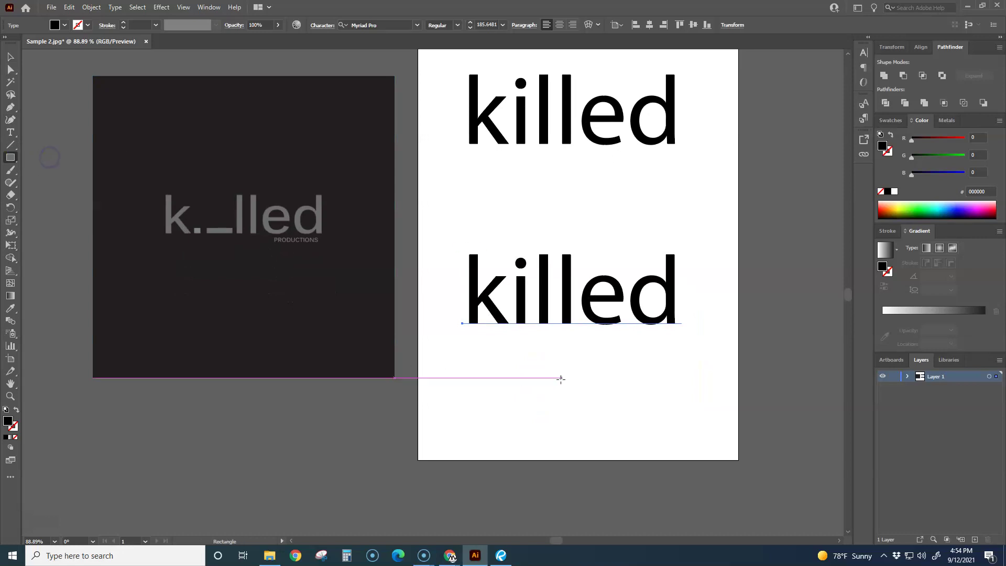
left_click_drag(545, 362, 553, 439)
left_click_drag(566, 363, 574, 439)
left_click_drag(646, 363, 655, 440)
left_click_drag(10, 158, 51, 168)
left_click_drag(618, 401, 656, 443)
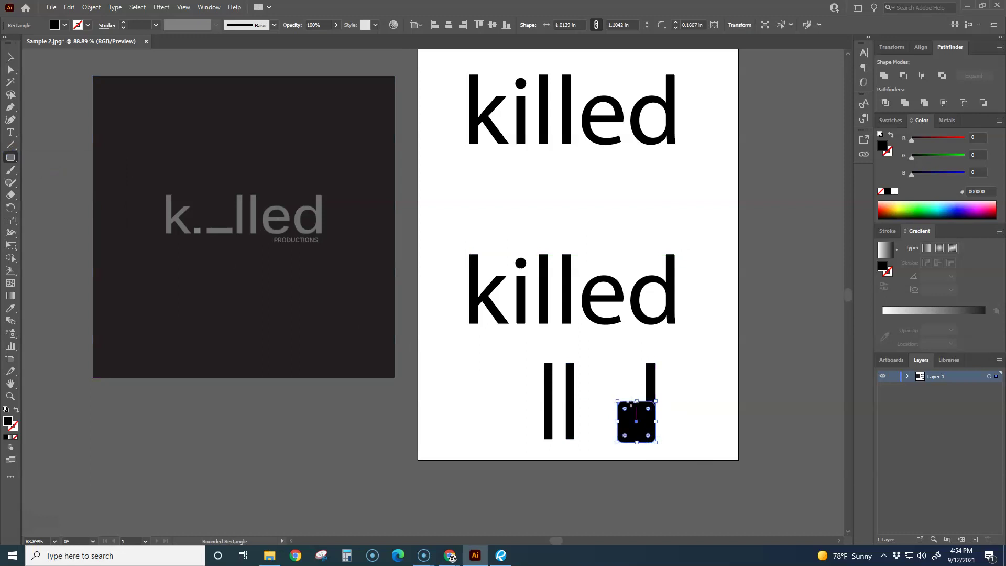
Delete the three bars and the rounded rectangle below the lower word
left_click(10, 57)
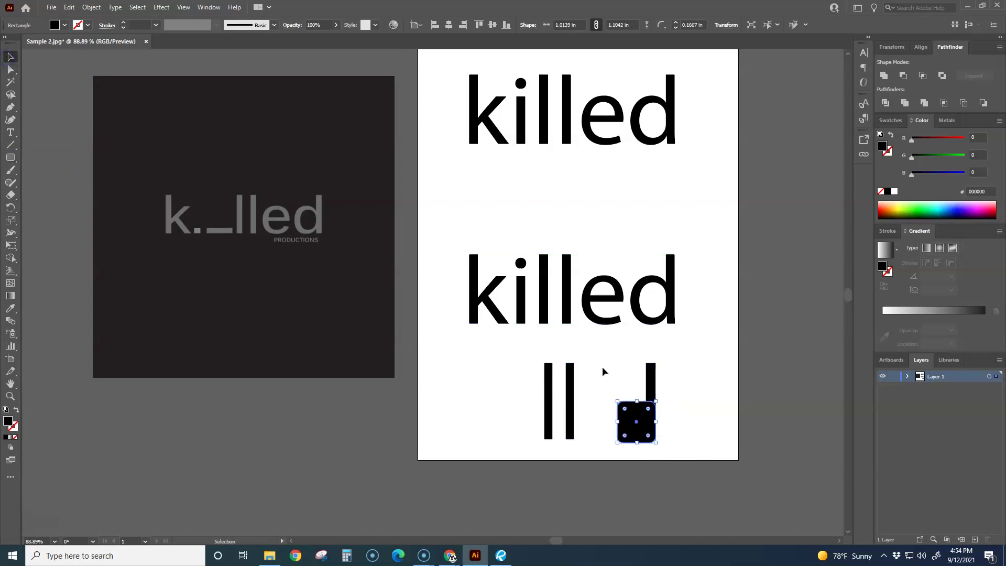
left_click(614, 372)
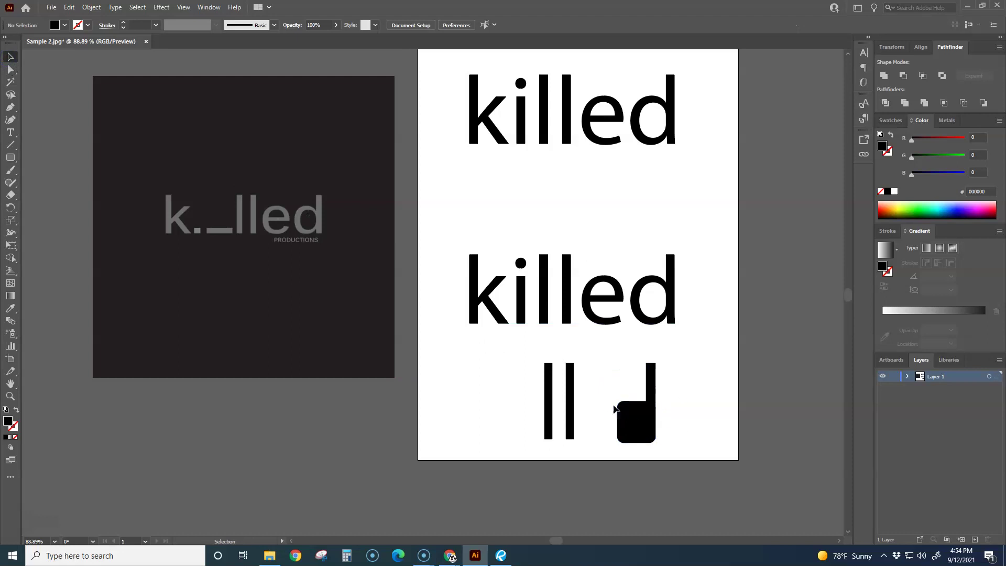
left_click_drag(662, 423, 514, 383)
key("Delete")
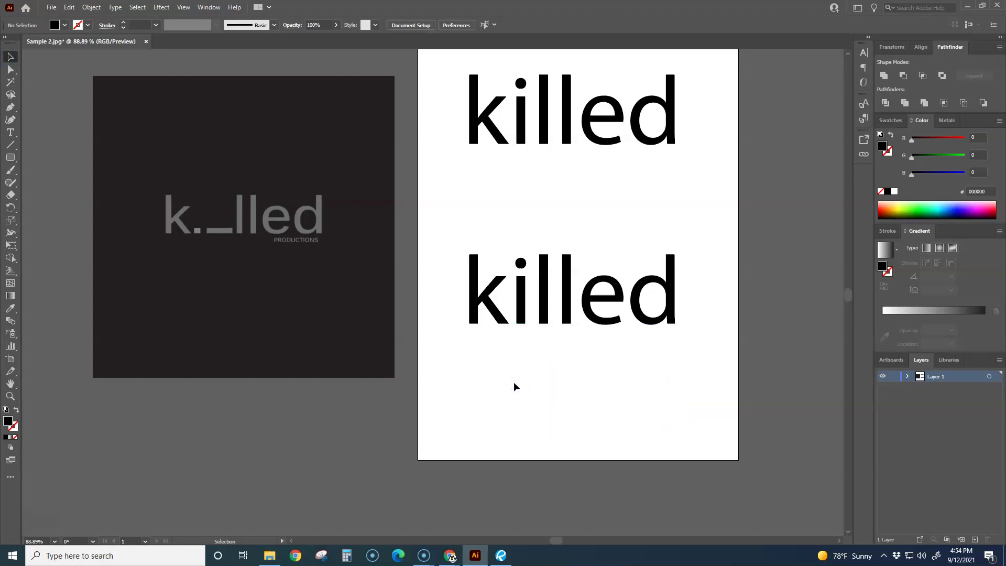
Convert the lower word "killed" to outlines and ungroup it into separate letters
left_click(543, 310)
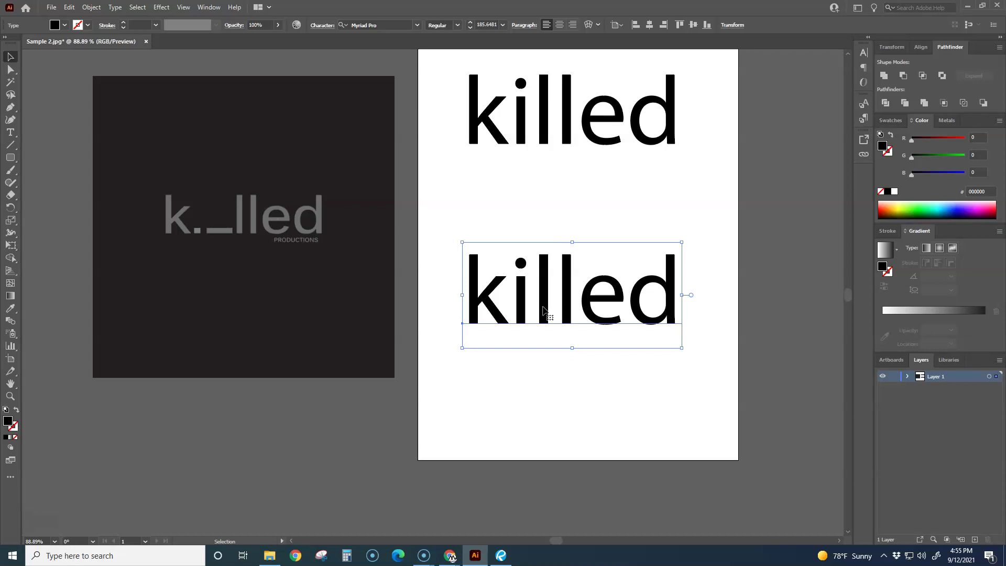
right_click(546, 288)
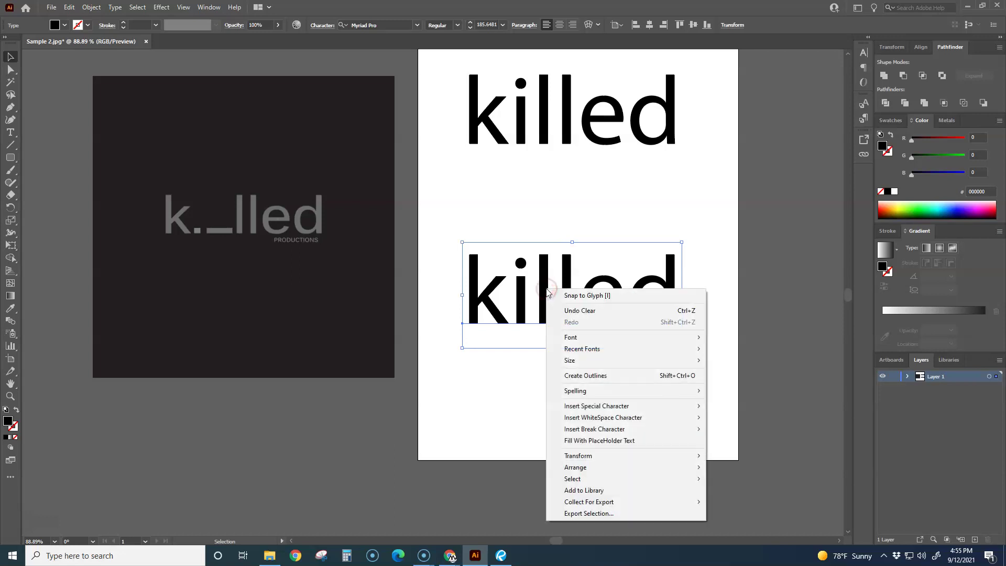
left_click(607, 382)
left_click(560, 400)
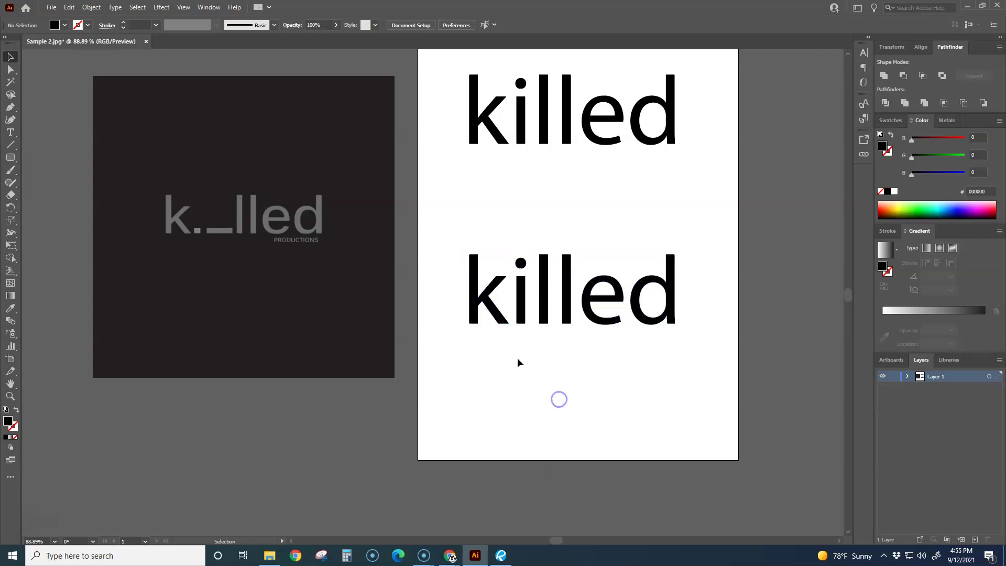
left_click(499, 322)
right_click(587, 367)
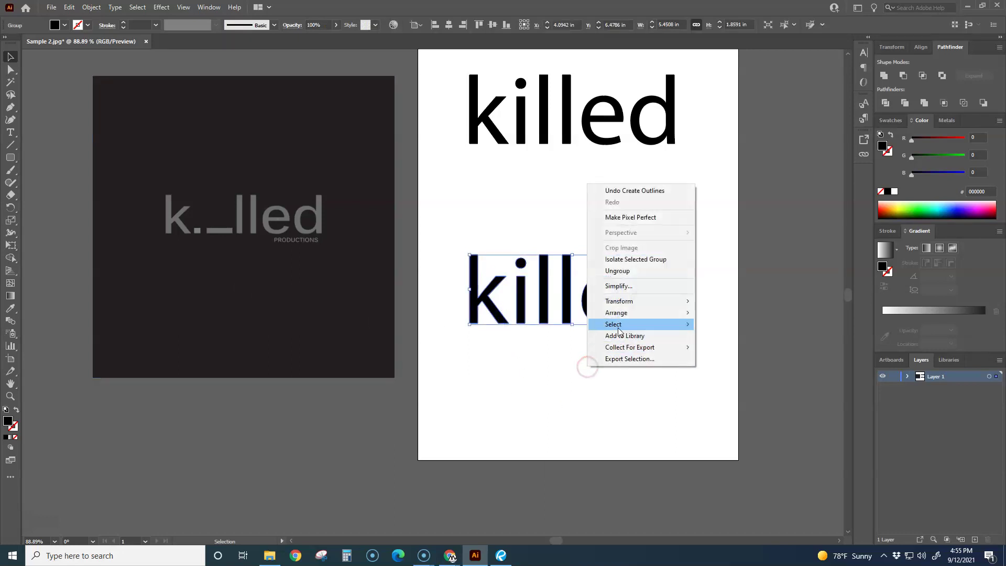
left_click(617, 271)
left_click(574, 389)
Move the outlined letter k up out of the lower word, just beneath the upper word
left_click_drag(502, 323, 490, 245)
left_click(495, 138)
scroll(494, 138, "up", 3)
left_click(502, 176)
scroll(493, 165, "up", 2)
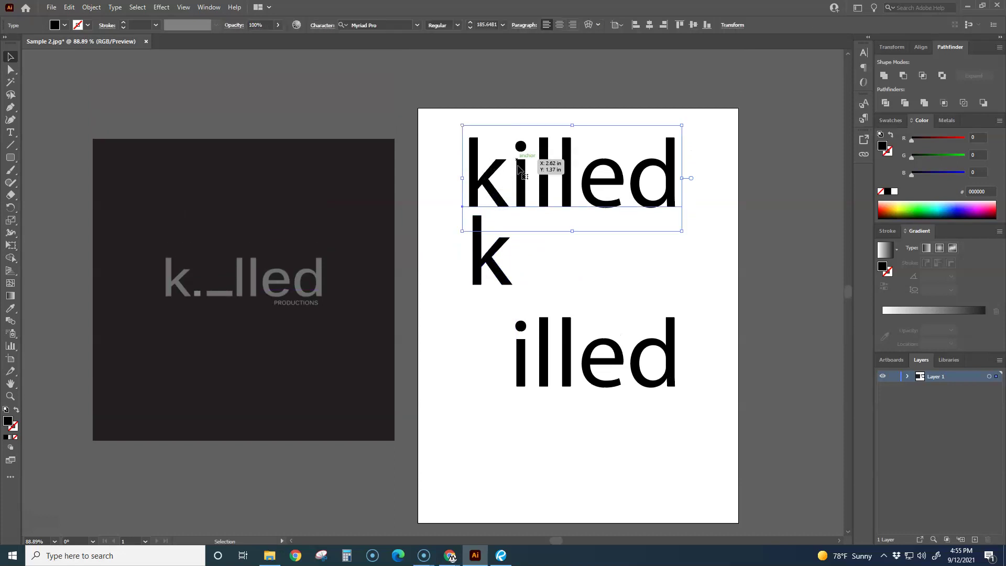
left_click(519, 265)
Distort the outlined k by pulling anchor points on its leg and upper arm with the Direct Selection tool
left_click(10, 71)
left_click(506, 276)
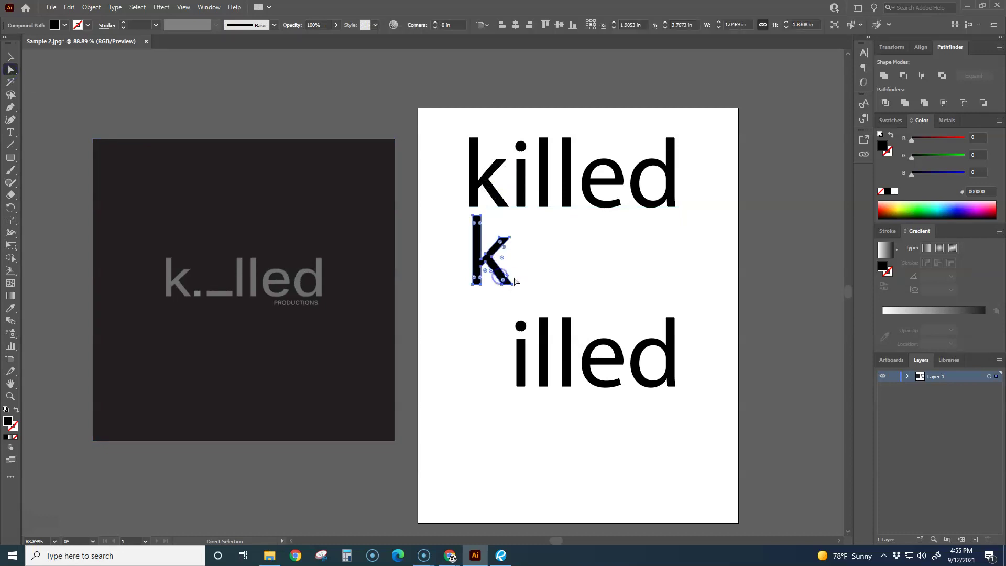
scroll(502, 287, "up", 3)
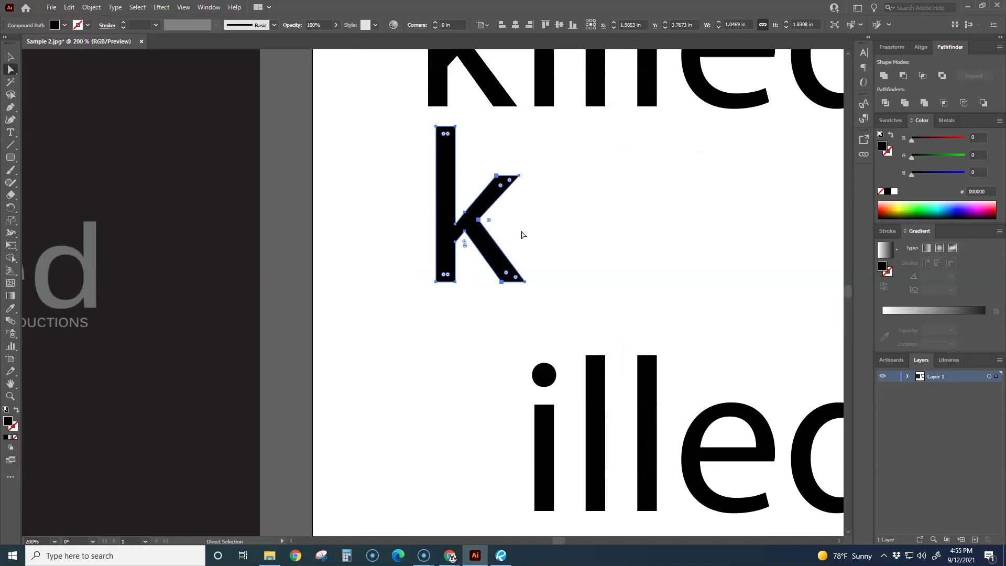
left_click_drag(525, 281, 666, 293)
left_click(573, 284)
left_click(527, 267)
left_click_drag(521, 299, 477, 377)
left_click(527, 296)
left_click_drag(524, 297, 496, 382)
left_click_drag(545, 195, 598, 151)
left_click_drag(521, 193, 508, 151)
left_click(613, 234)
scroll(614, 234, "down", 3)
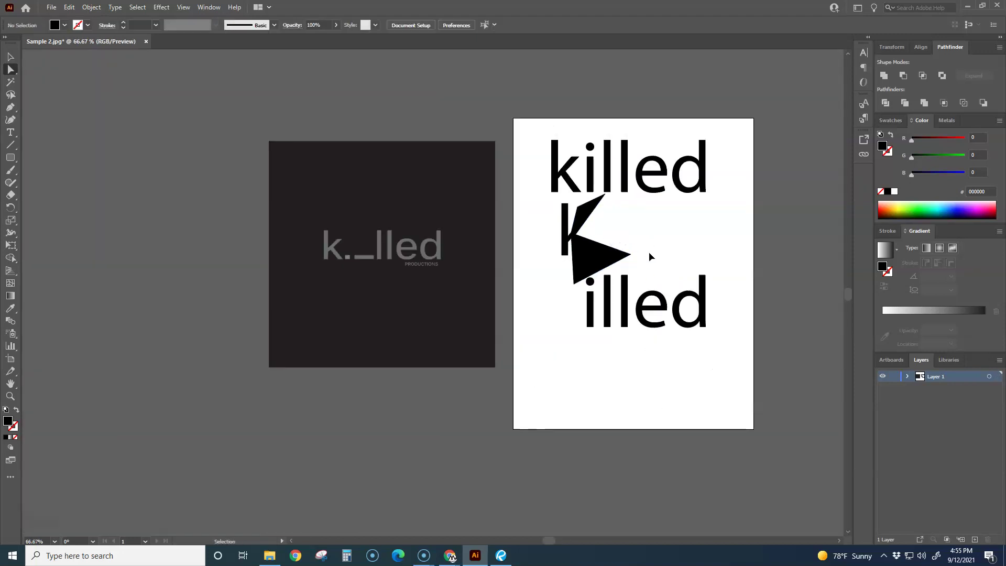
Undo the anchor point edits and the move of the outlined k, and clear the selection
key("ctrl+z")
key("ctrl+z")
key("ctrl+z")
key("ctrl+z")
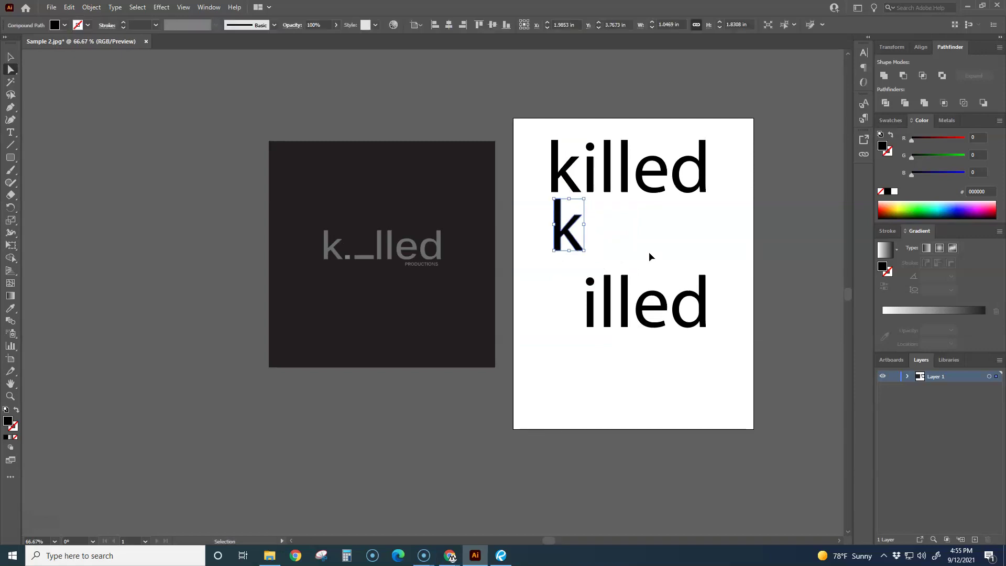
key("ctrl+z")
key("ctrl+z")
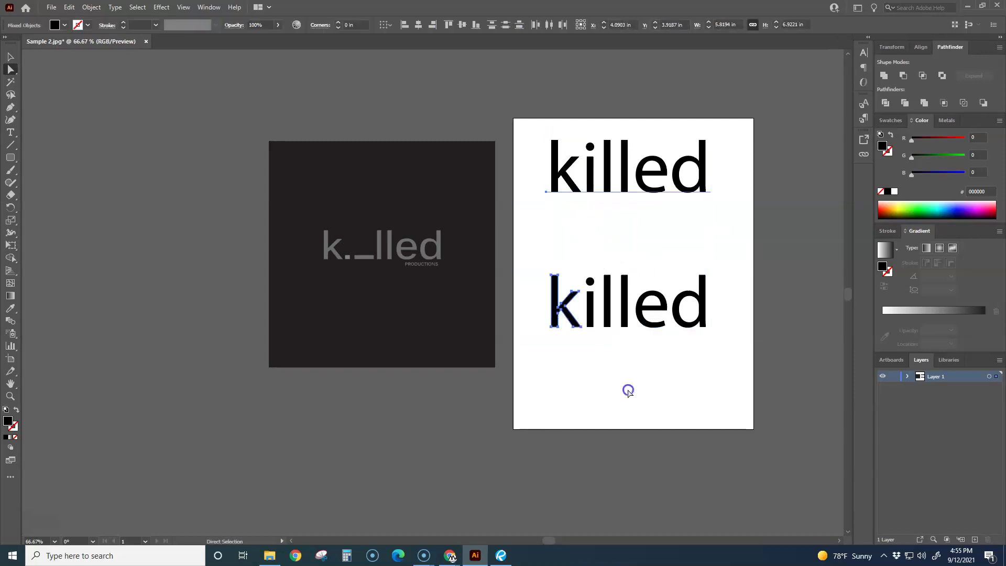
left_click(629, 393)
Move the outlined letters "lled" of the lower word to the right, leaving a gap after "ki"
left_click(11, 57)
left_click_drag(597, 258, 718, 330)
left_click_drag(731, 332, 725, 331)
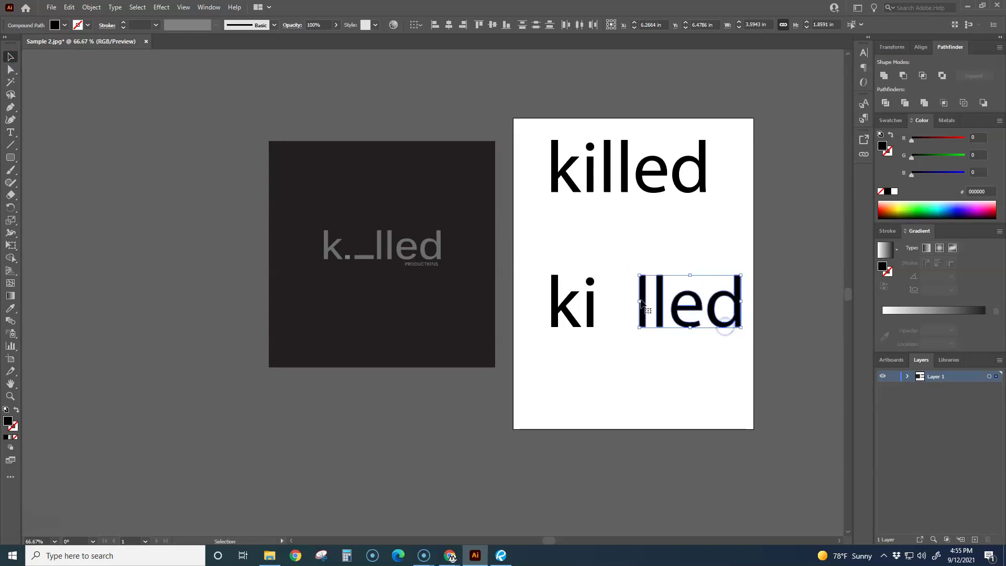
right_click(681, 248)
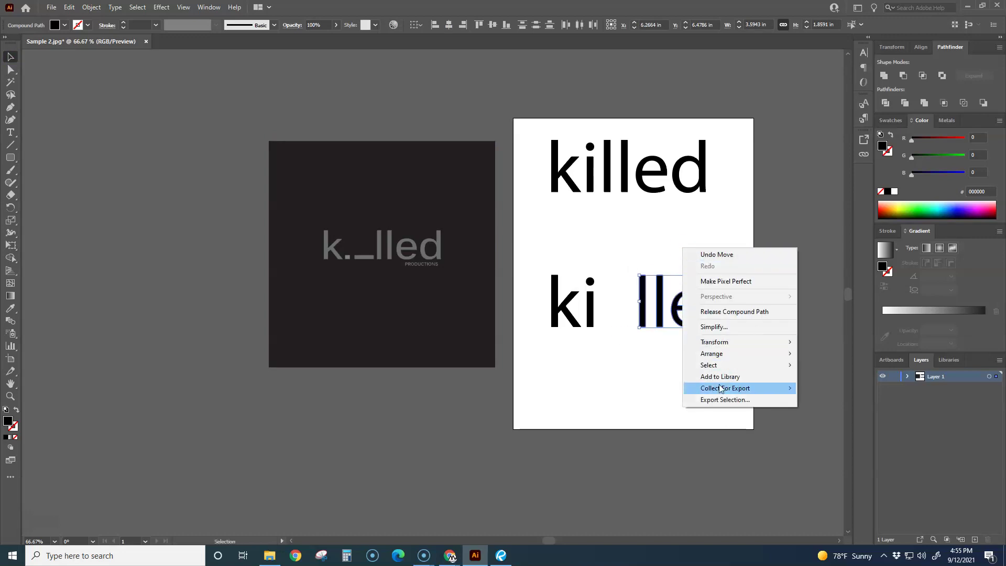
left_click(660, 371)
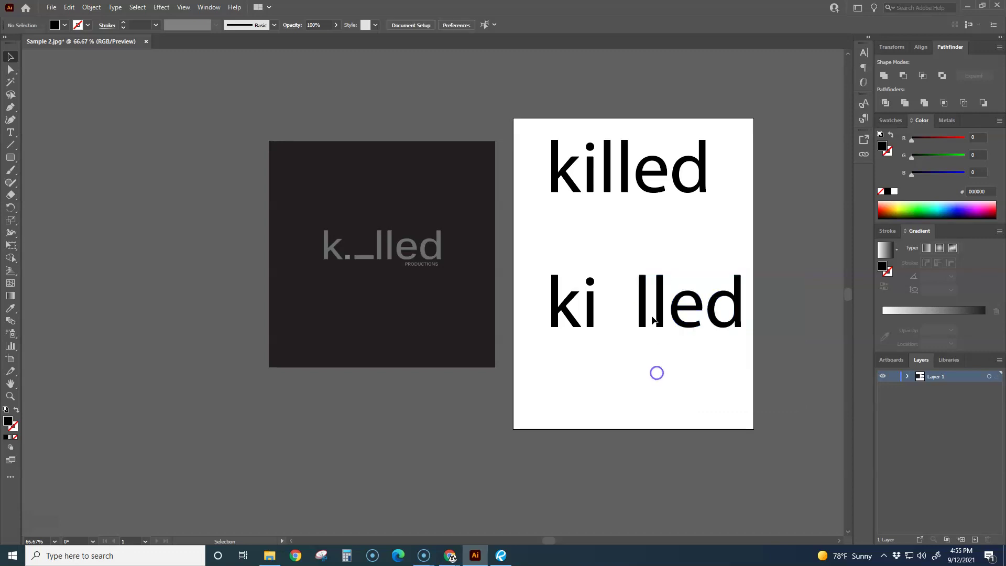
left_click_drag(678, 289, 766, 350)
right_click(674, 352)
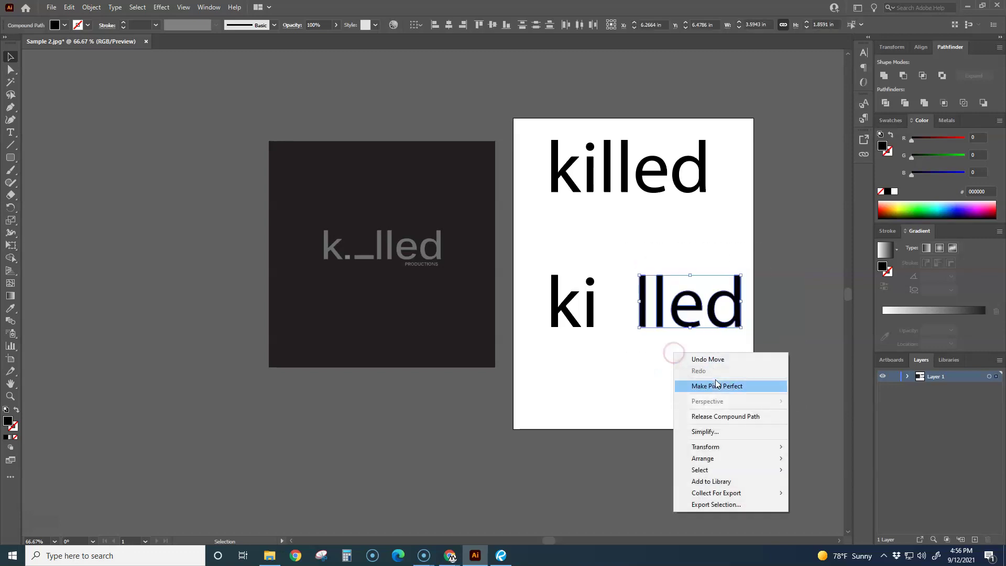
left_click(638, 411)
left_click(661, 327)
left_click(648, 344)
Group the outlined letters "lled" of the lower word into one object
left_click_drag(626, 245, 757, 348)
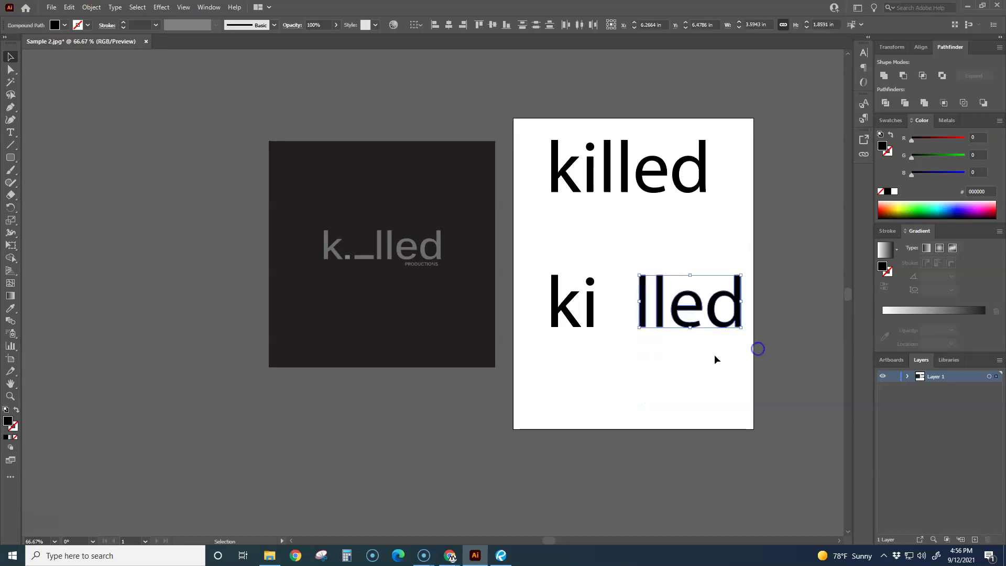
right_click(690, 367)
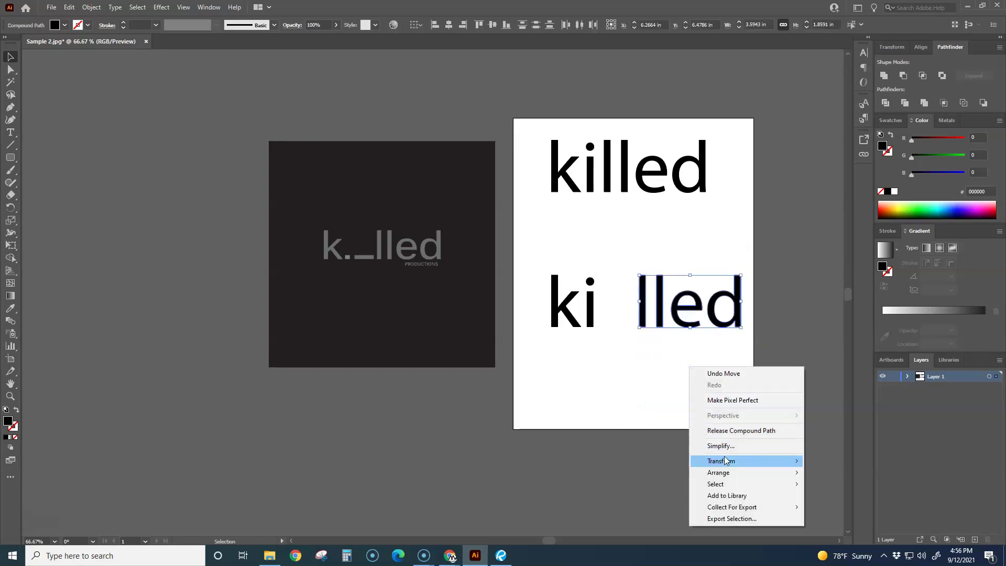
left_click(89, 6)
left_click(118, 57)
left_click(587, 344)
mouse_move(640, 304)
left_mouse_down()
mouse_move(661, 253)
mouse_move(641, 305)
left_mouse_up()
Move the outlined i into the gap before "lled" and rotate it 90° counterclockwise so it lies on the baseline, dot beside the k
left_click(590, 299)
left_click_drag(590, 275, 609, 313)
key("ctrl+z")
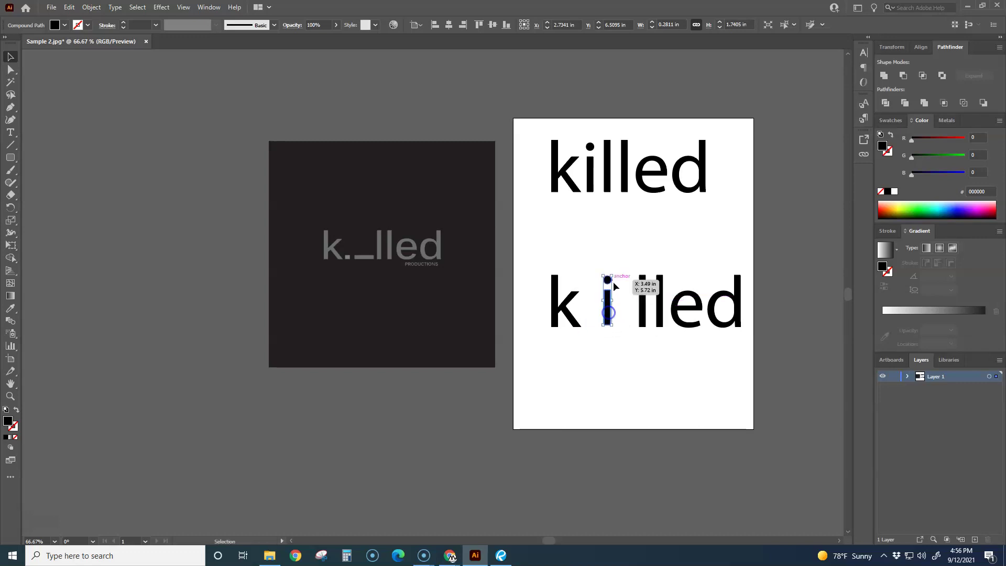
left_click_drag(615, 271, 584, 349)
left_click(629, 357)
Nudge the grouped "lled" letters slightly left toward the horizontal bar, and clear the selection
left_click(628, 319)
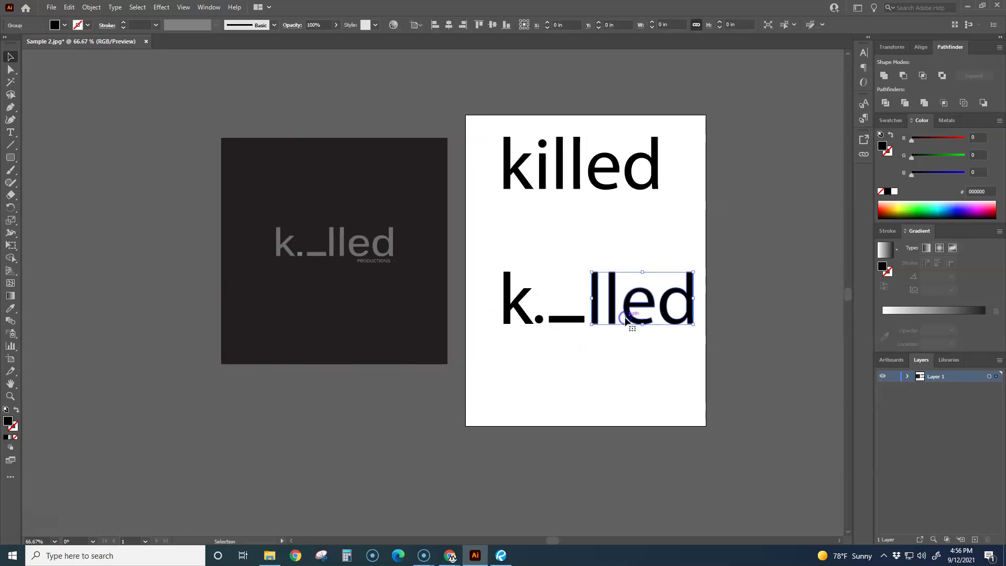
key("Left")
key("Left")
key("Left")
key("Left")
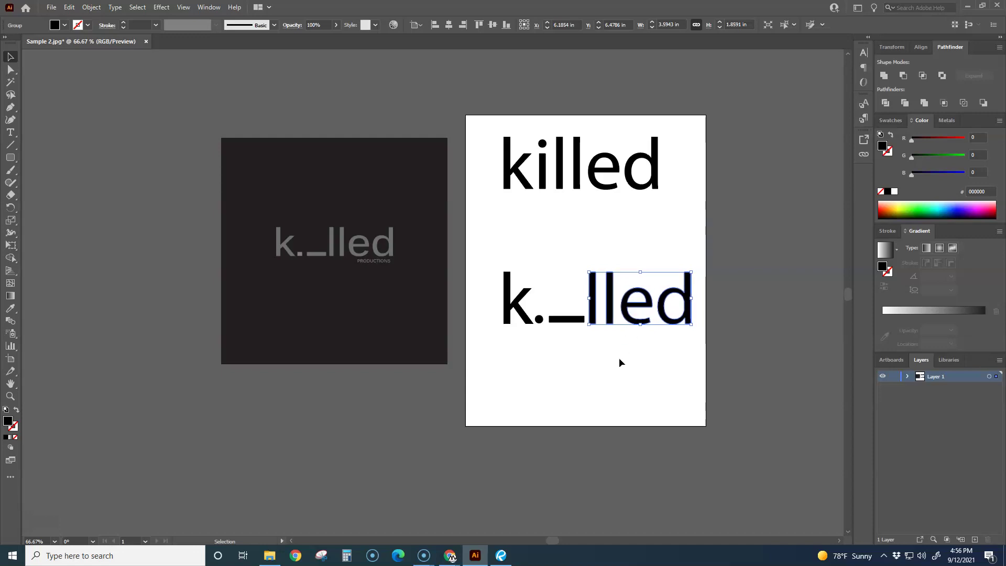
left_click(594, 362)
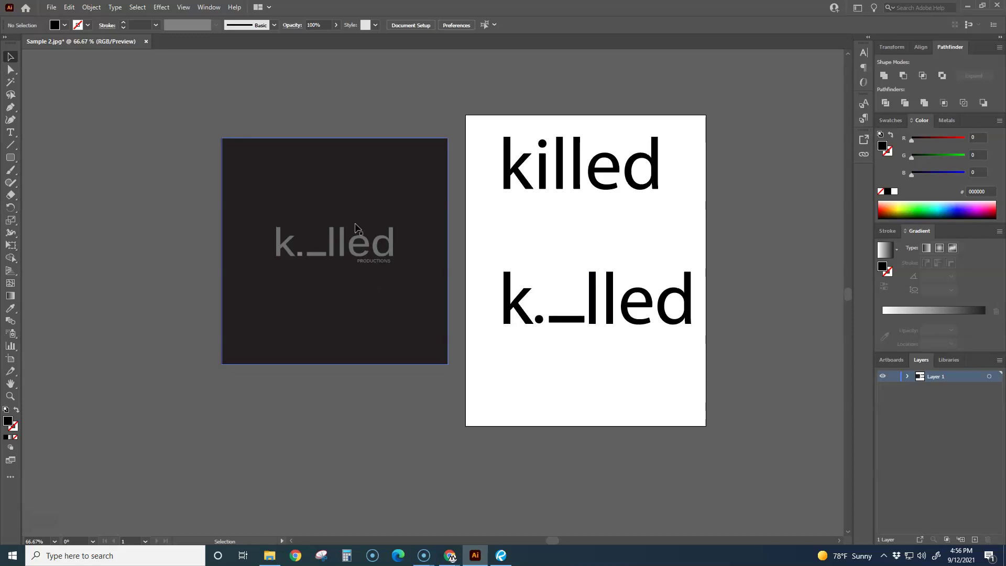
Replace the text of the upper word "killed" with "PRODUCTIONS"
left_click(566, 192)
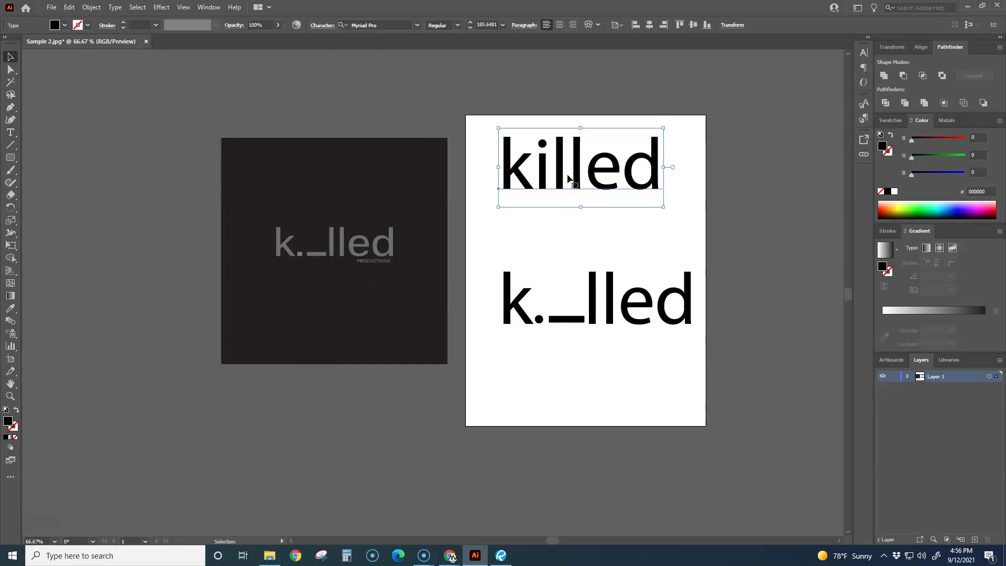
double_click(555, 174)
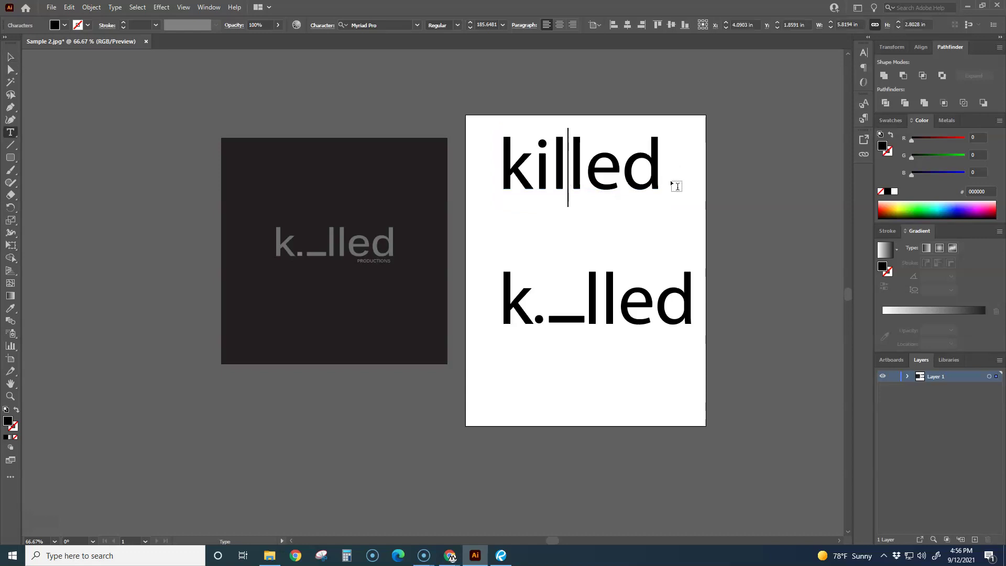
left_click_drag(663, 172, 452, 170)
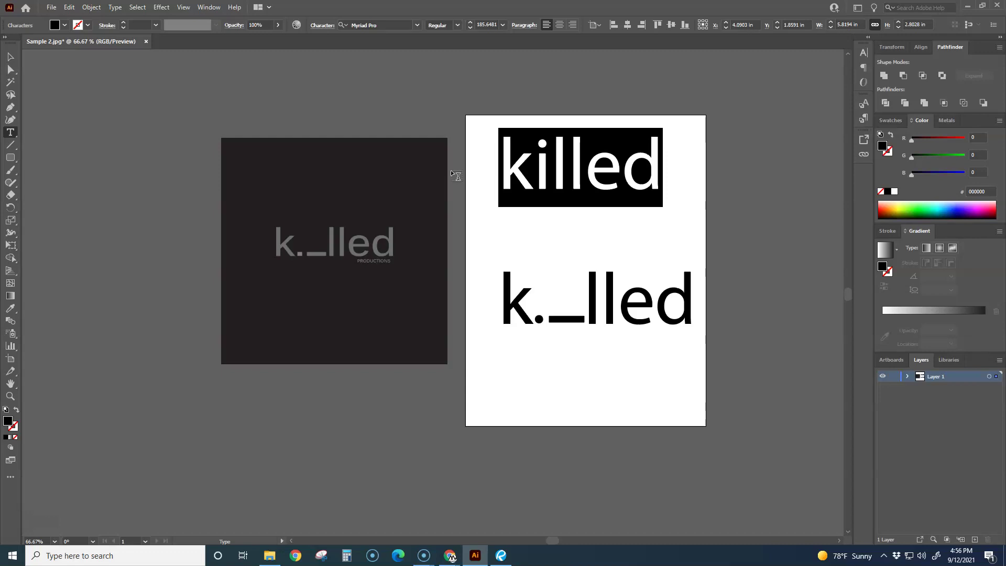
type("PRODU")
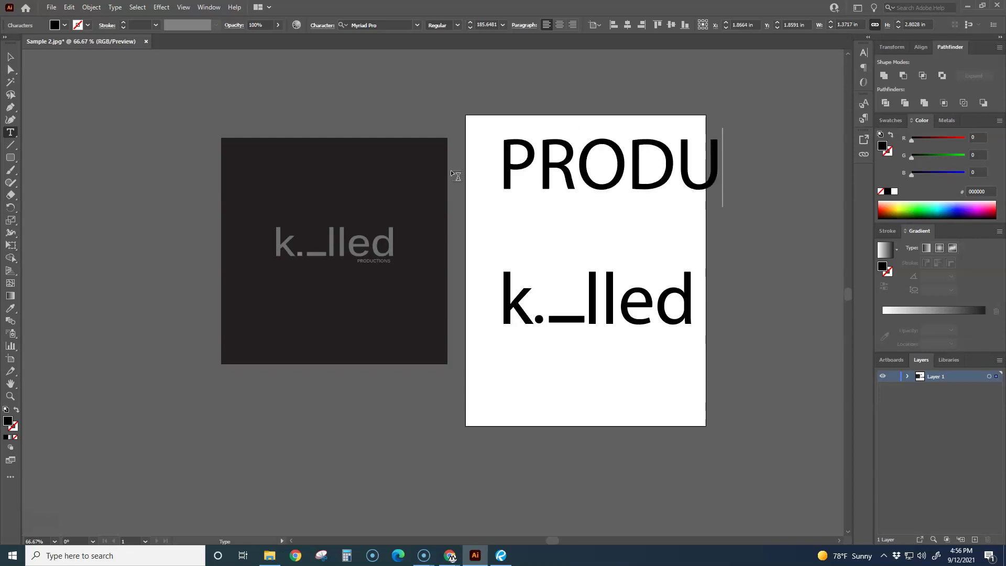
type("CTIO")
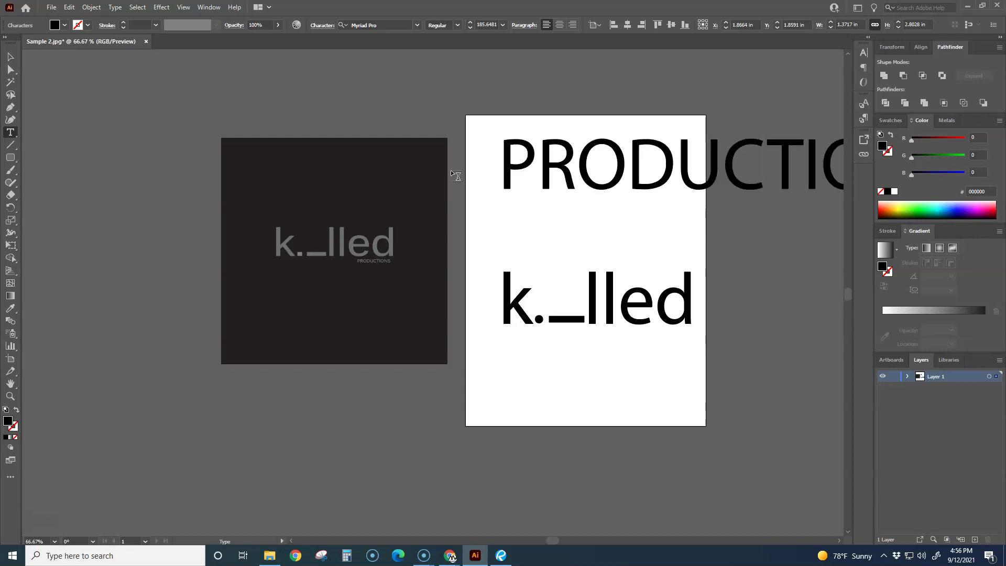
Scale the PRODUCTIONS text down to a small caption and place it beneath the "lled" letters
left_click(12, 59)
left_click_drag(517, 174, 489, 374)
mouse_move(471, 329)
left_mouse_down()
mouse_move(659, 393)
mouse_move(508, 362)
mouse_move(475, 344)
left_mouse_up()
scroll(671, 399, "right", 3)
left_click_drag(566, 346, 530, 336)
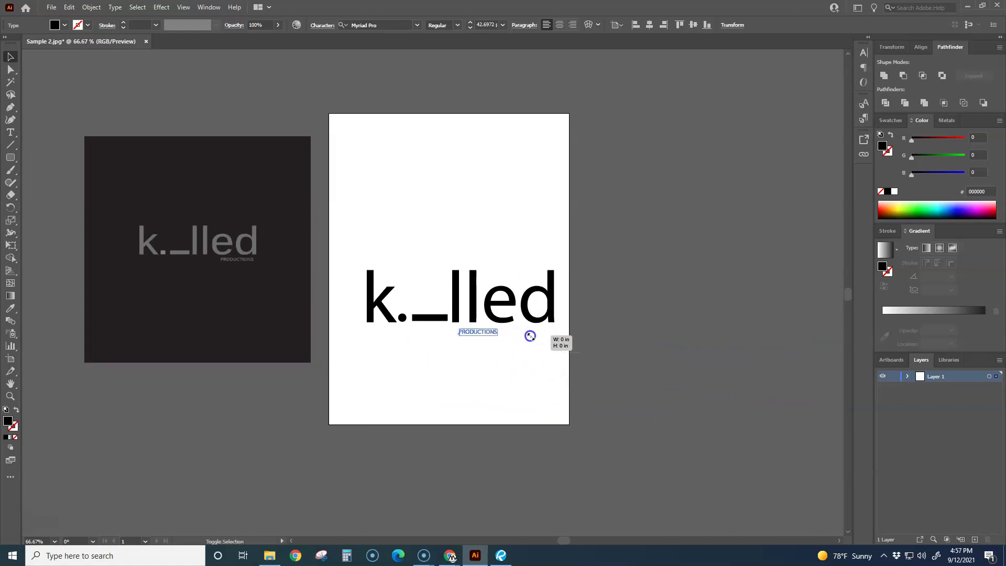
left_click(497, 357)
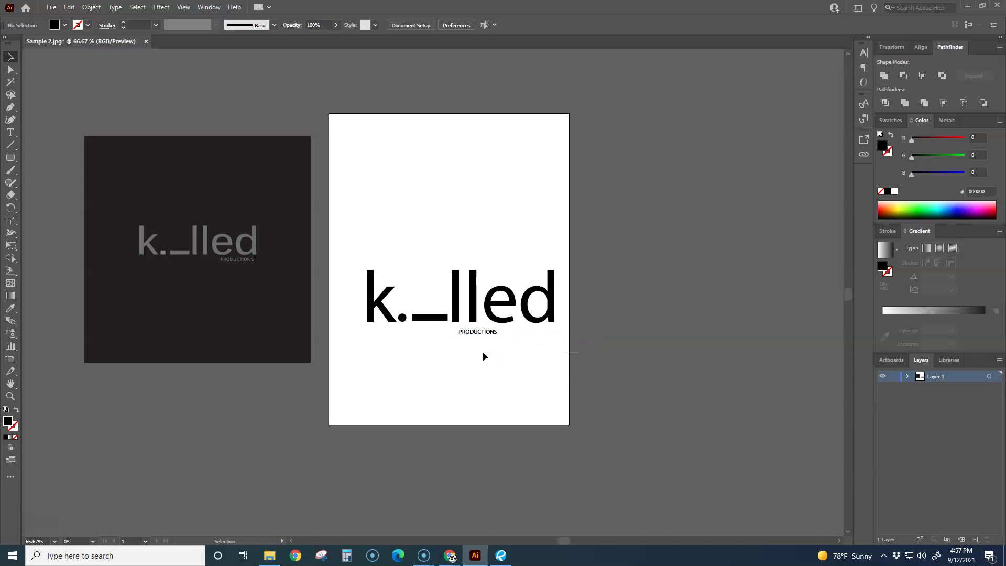
Align the PRODUCTIONS caption with the right edge of the d and enlarge it to about 22.56 pt
scroll(483, 351, "up", 1)
left_click_drag(477, 326, 559, 324)
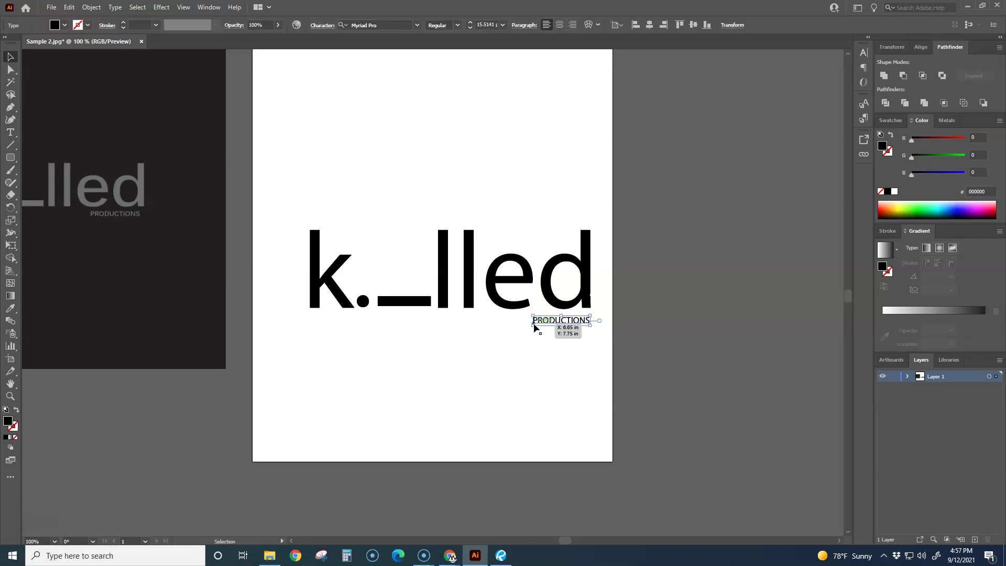
left_click_drag(533, 323, 386, 321)
key("ctrl+z")
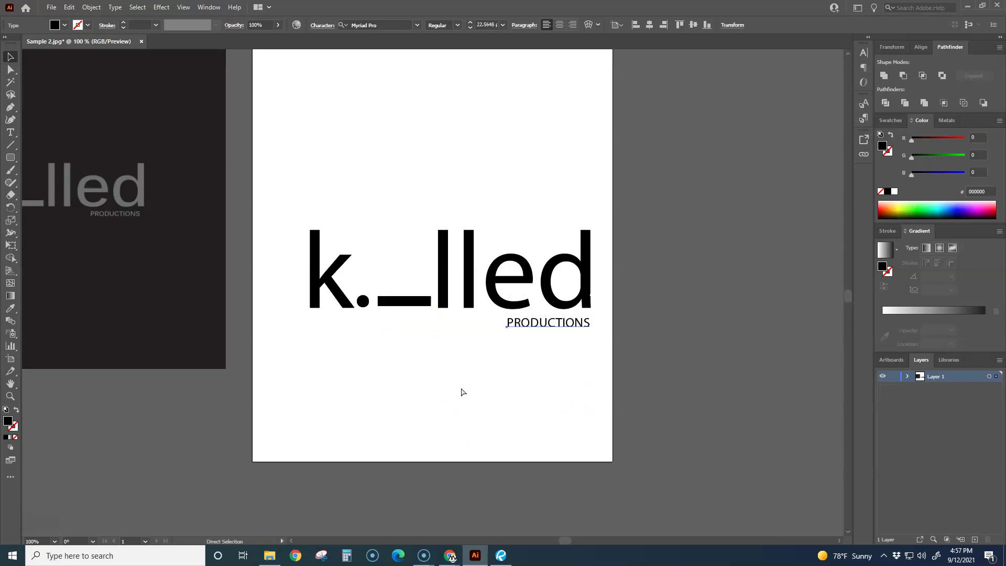
left_click(489, 369)
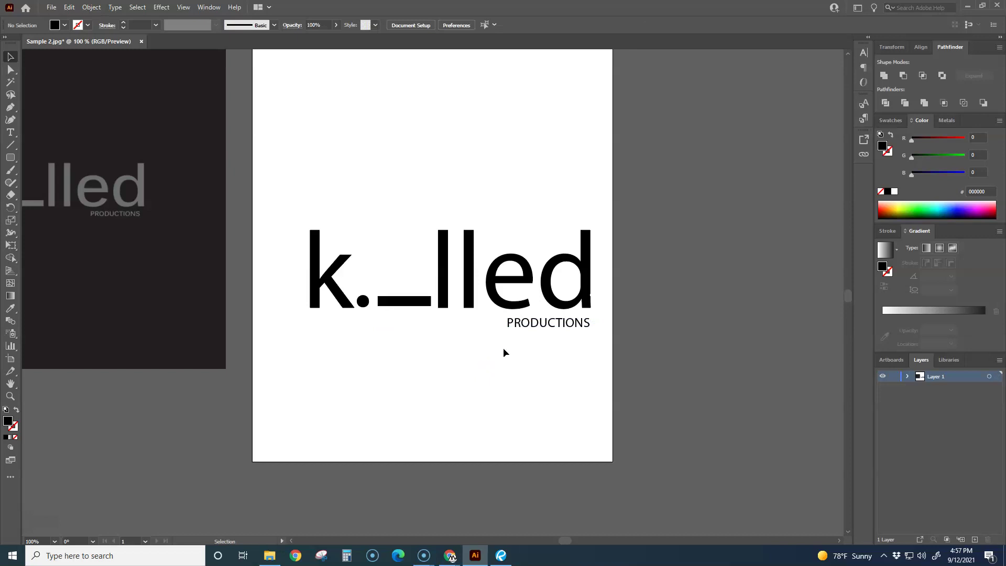
Fill the k._lled lettering and the PRODUCTIONS caption with dark gray 5E5E5E
scroll(503, 347, "down", 2)
left_click_drag(473, 349, 559, 356)
mouse_move(478, 270)
left_mouse_down()
mouse_move(636, 366)
mouse_move(489, 283)
left_mouse_up()
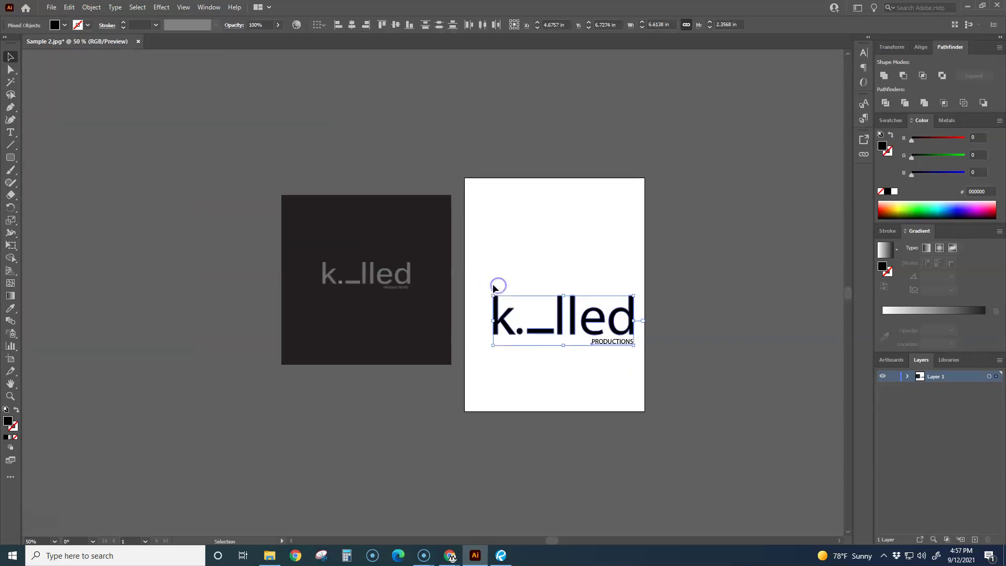
double_click(8, 421)
mouse_move(266, 211)
left_mouse_down()
mouse_move(212, 218)
mouse_move(211, 199)
left_mouse_up()
left_click(445, 120)
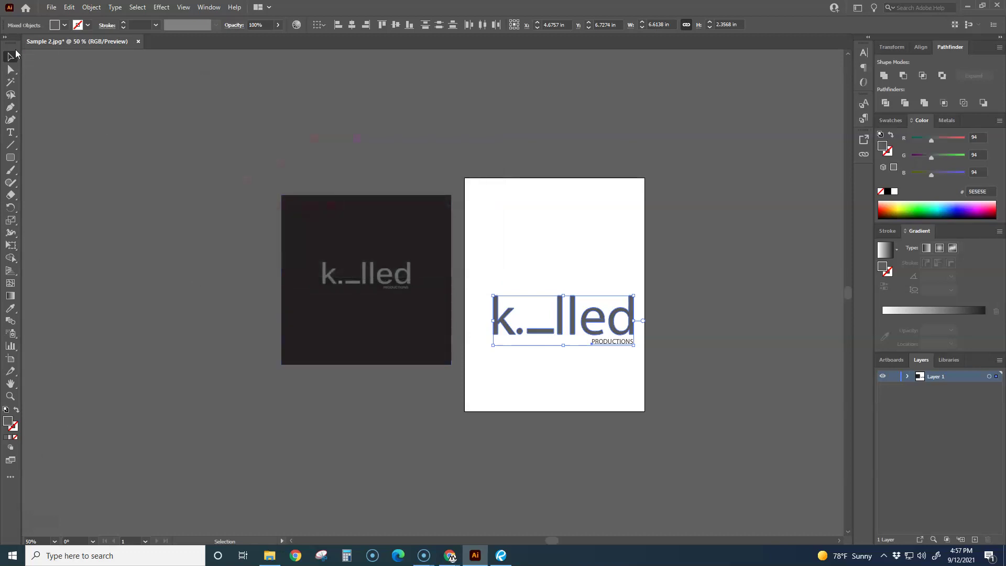
left_click(99, 128)
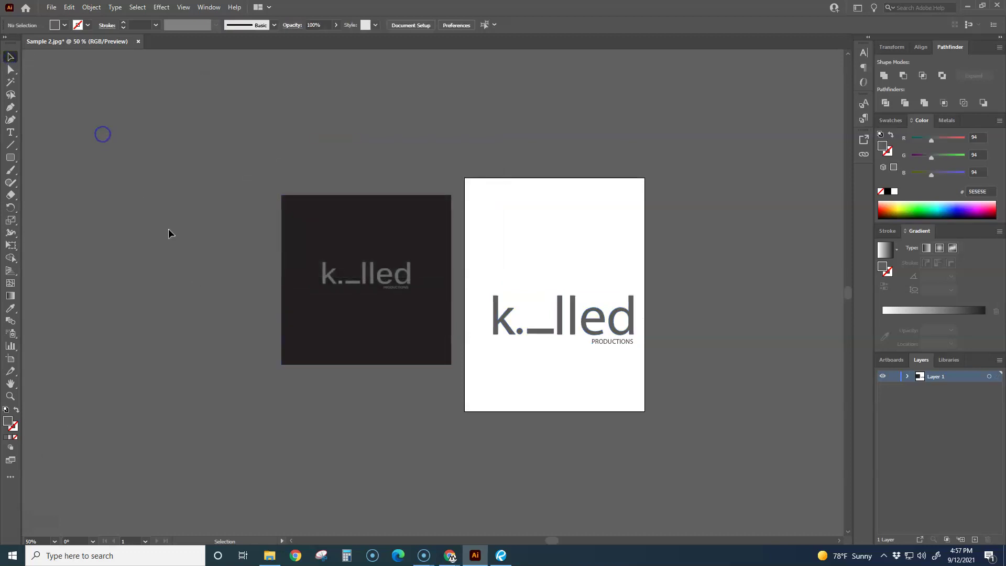
Delete the reference logo image beside the artboard
left_click(407, 351)
key("Delete")
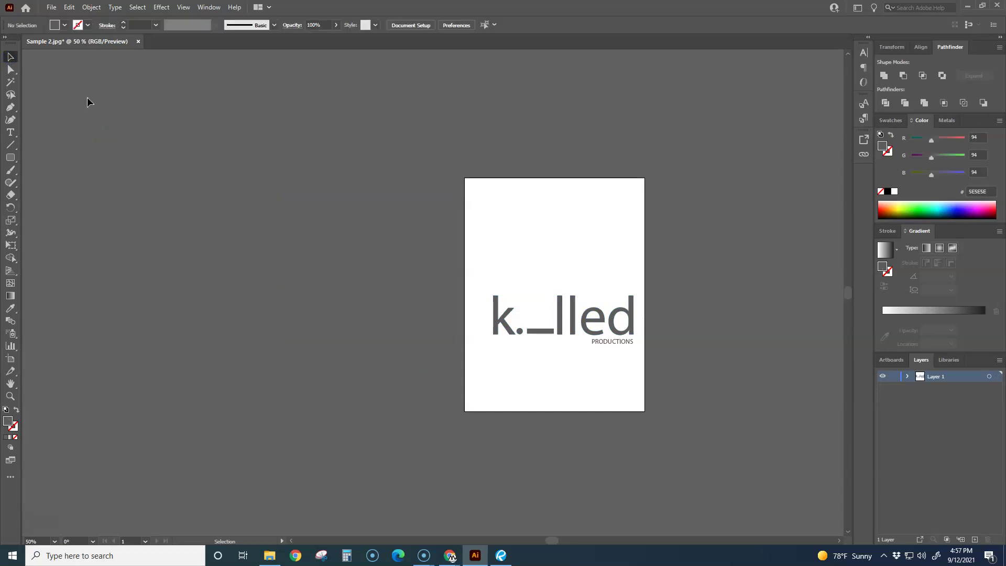
Draw a rectangle about 8.32 by 6.12 in over the logo, with black fill and white stroke
left_click(10, 157)
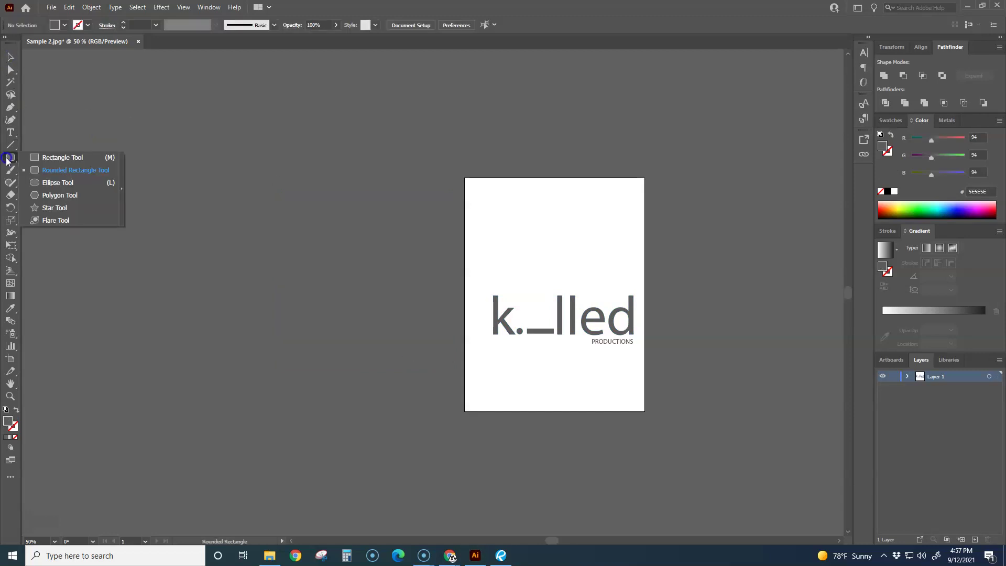
left_click(46, 161)
left_click_drag(468, 249, 645, 379)
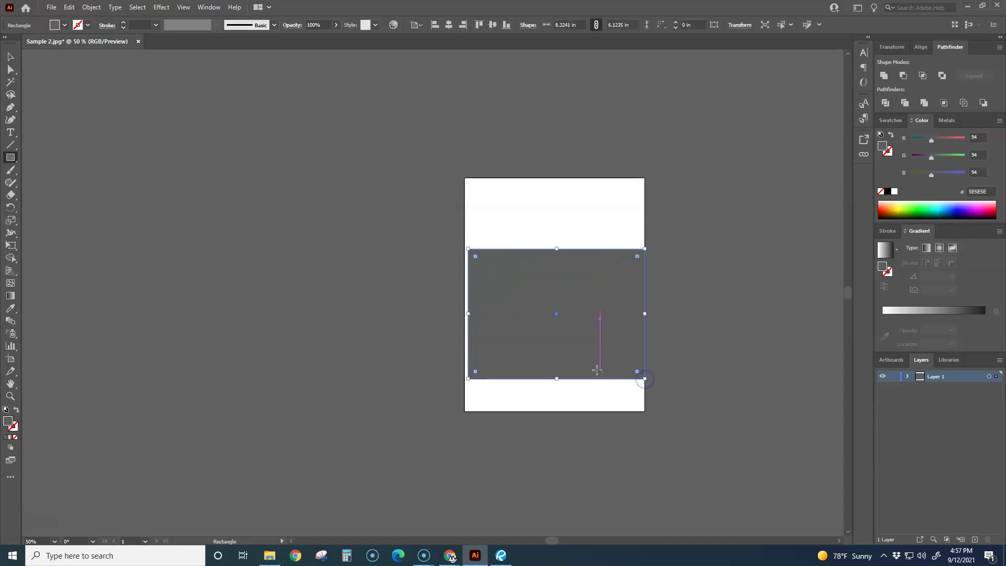
left_click(6, 409)
left_click(16, 410)
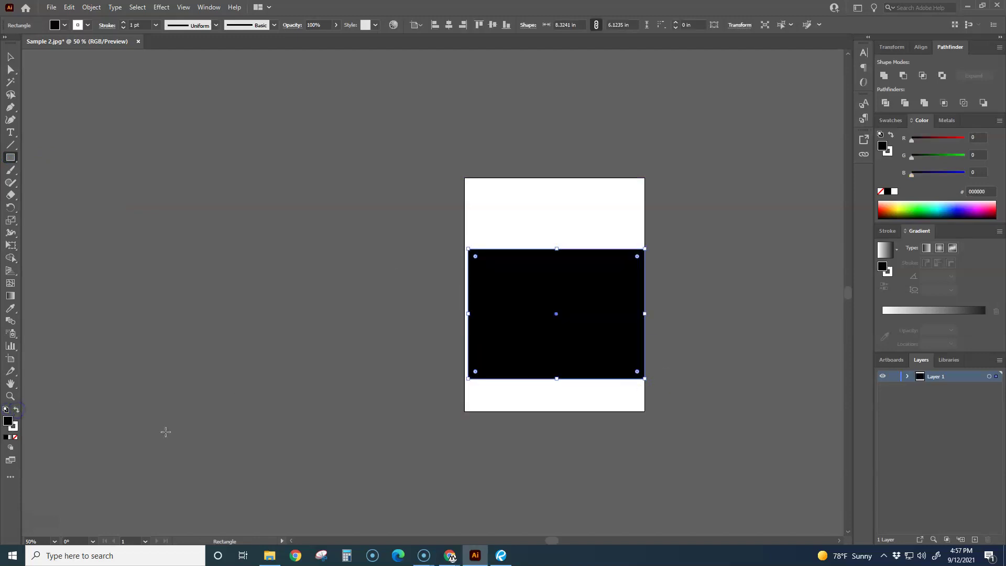
Send the black rectangle to the back, behind the gray logo lettering, and deselect it
right_click(545, 229)
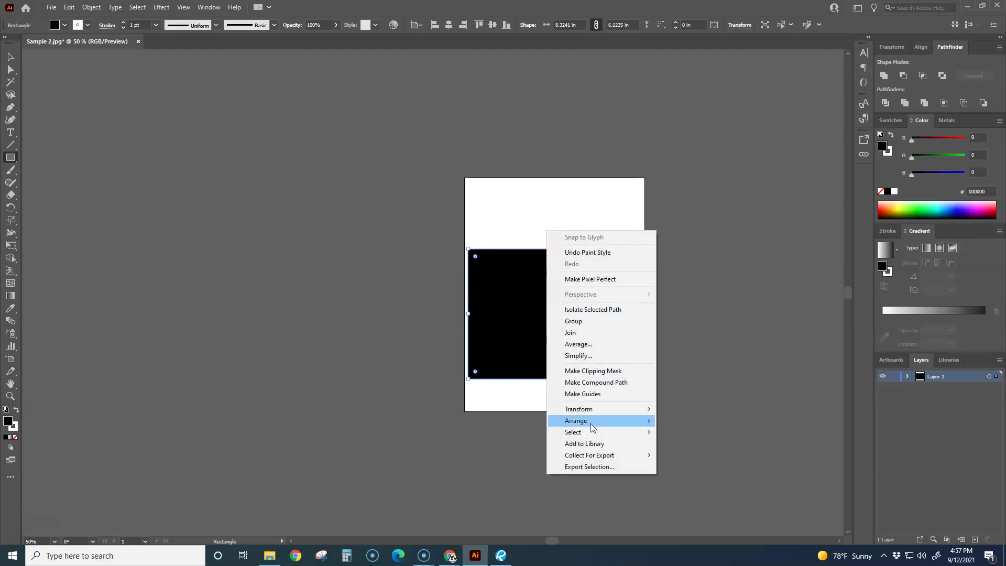
mouse_move(592, 423)
left_click(683, 455)
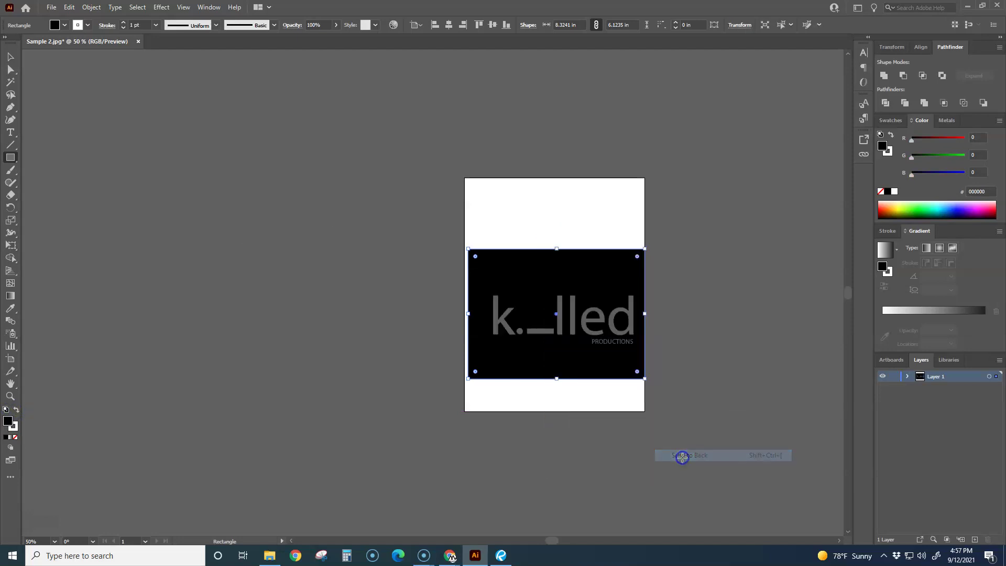
left_click(10, 56)
left_click(223, 204)
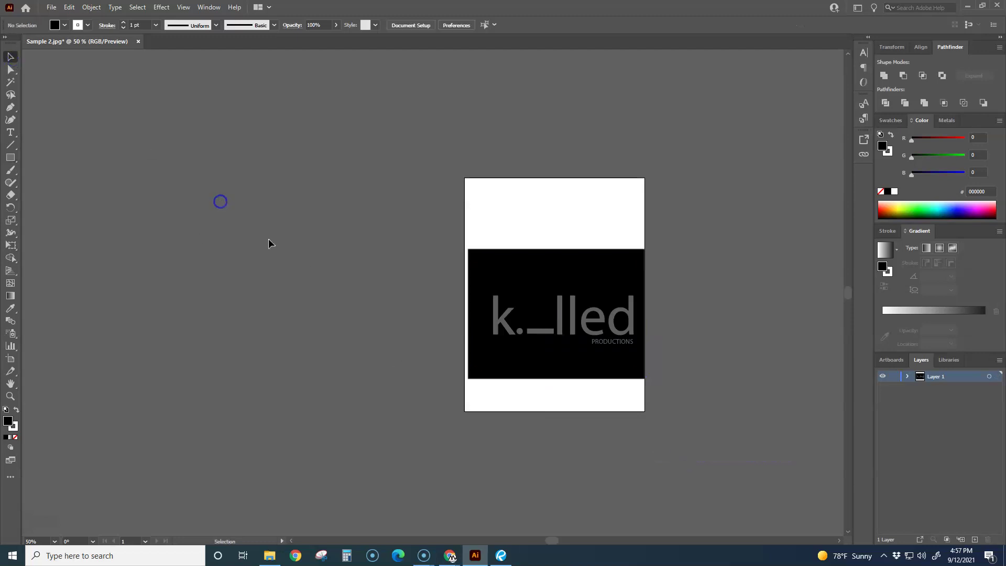
scroll(591, 375, "up", 2)
left_click_drag(589, 373, 555, 427)
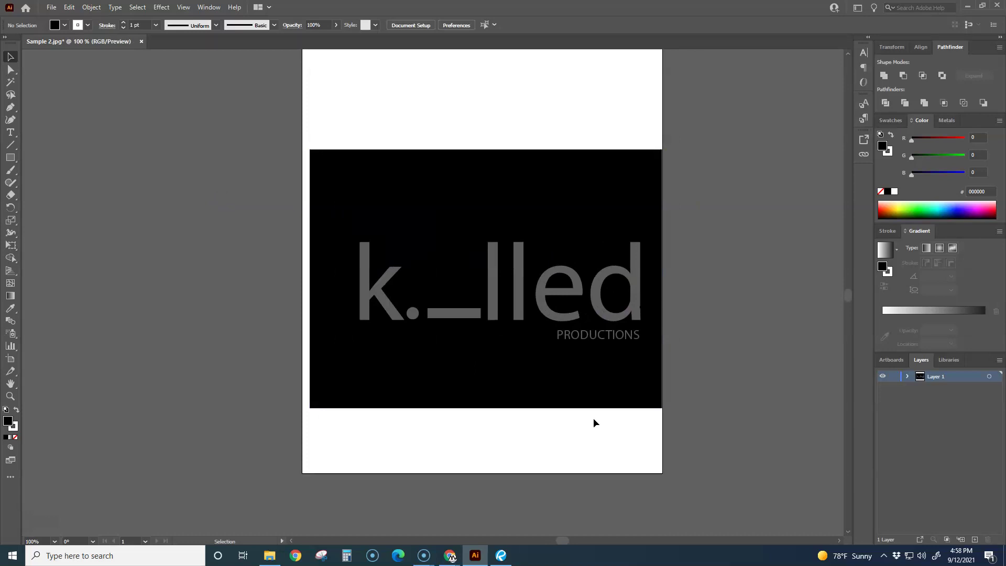
Place Sample2.jpg from the logos folder in File Explorer into the Illustrator document
left_click(270, 559)
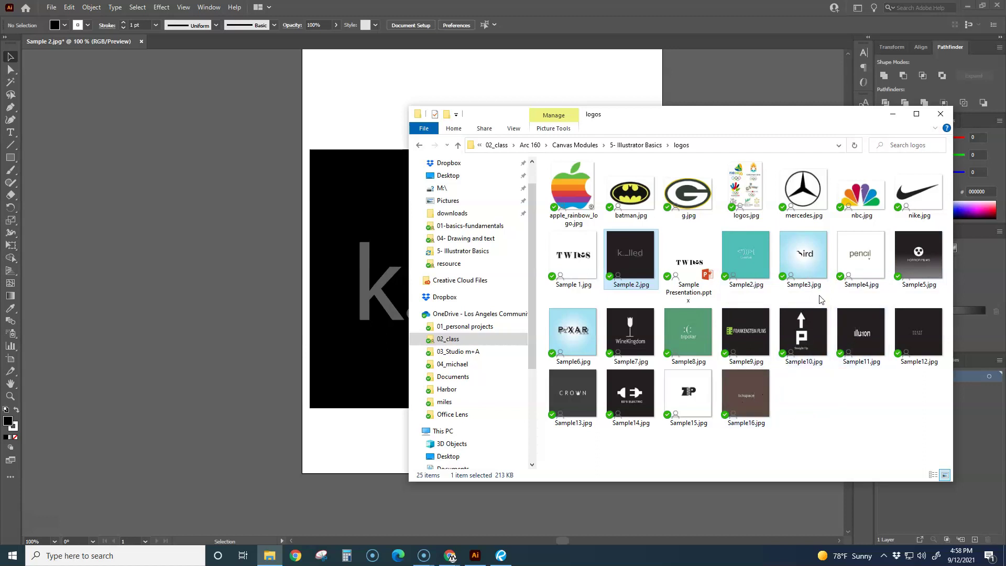
left_click_drag(756, 259, 220, 238)
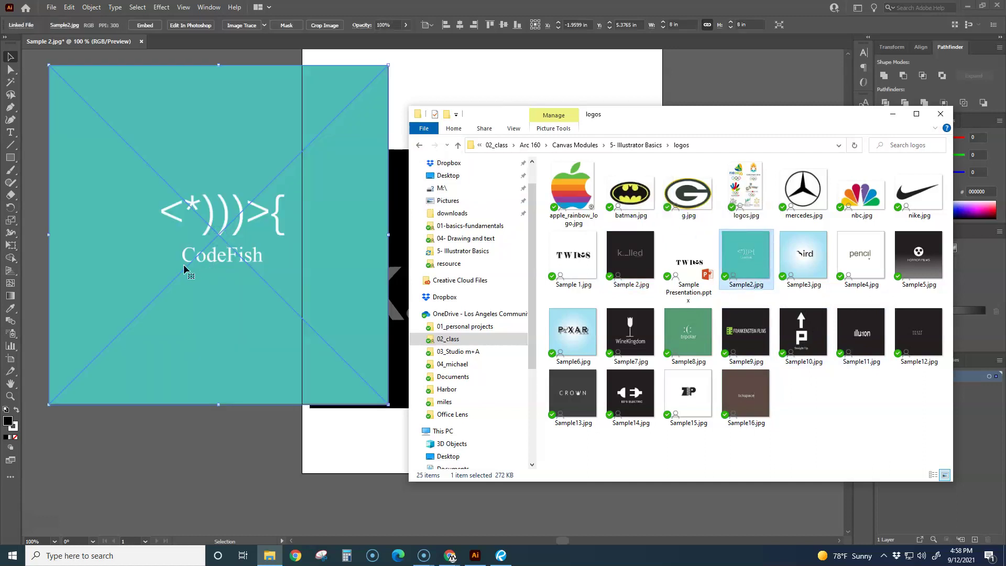
left_click(237, 436)
Move the placed CodeFish image off the artboard to its left side and deselect it
left_click_drag(262, 295, 166, 333)
left_click_drag(255, 398, 478, 392)
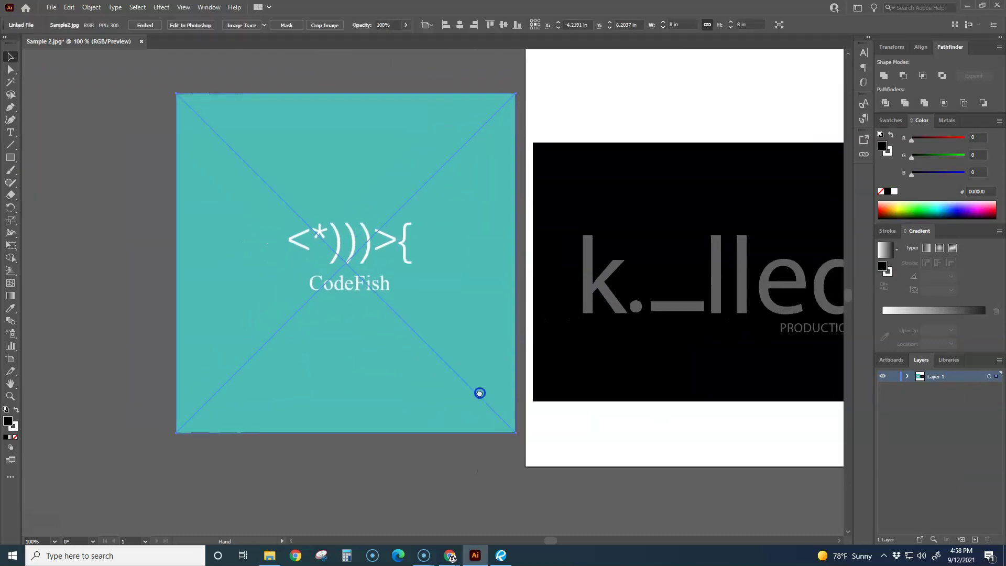
left_click(449, 484)
left_click_drag(390, 356, 343, 348)
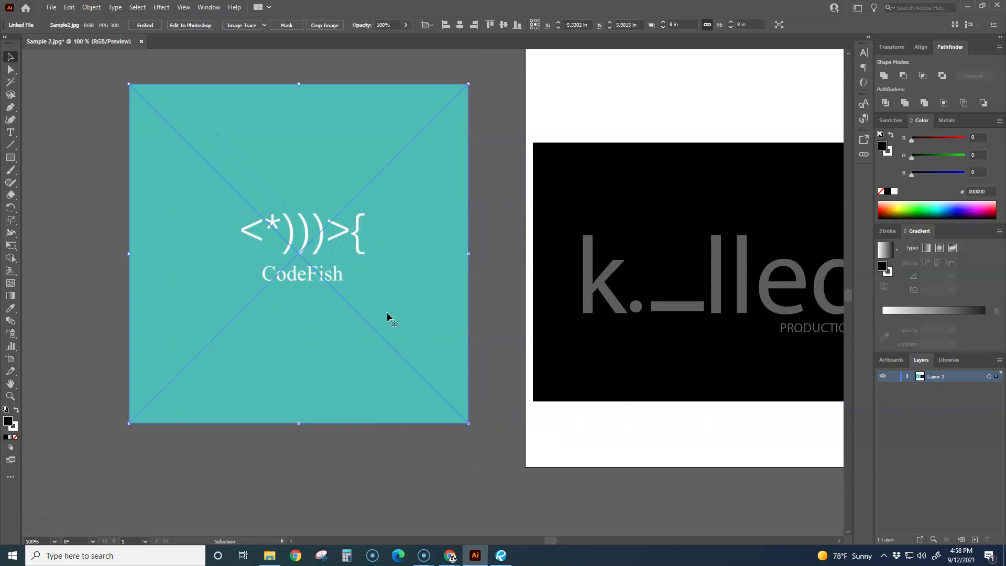
left_click(429, 454)
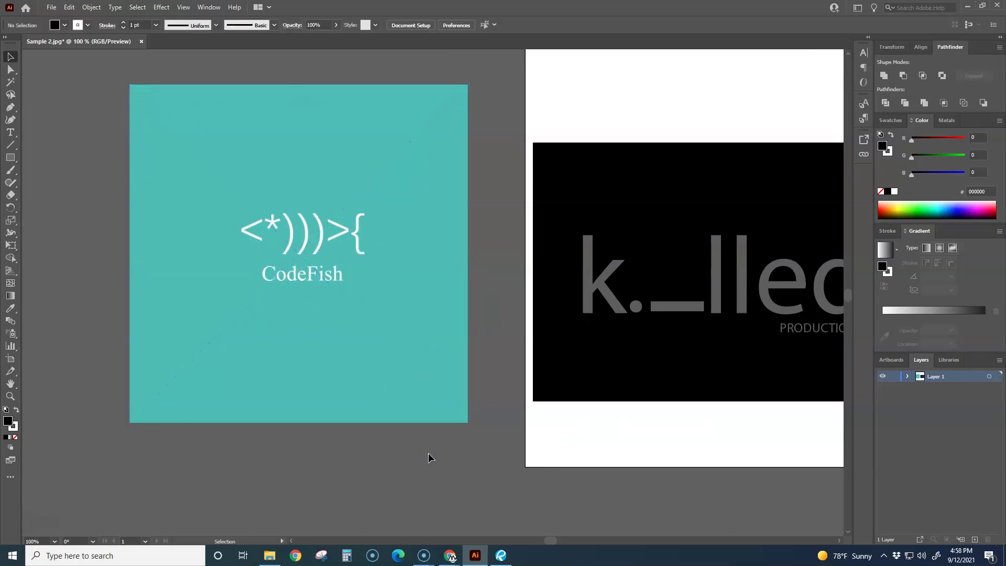
Delete the placed CodeFish reference image beside the artboard
left_click_drag(402, 427, 275, 386)
left_click(272, 348)
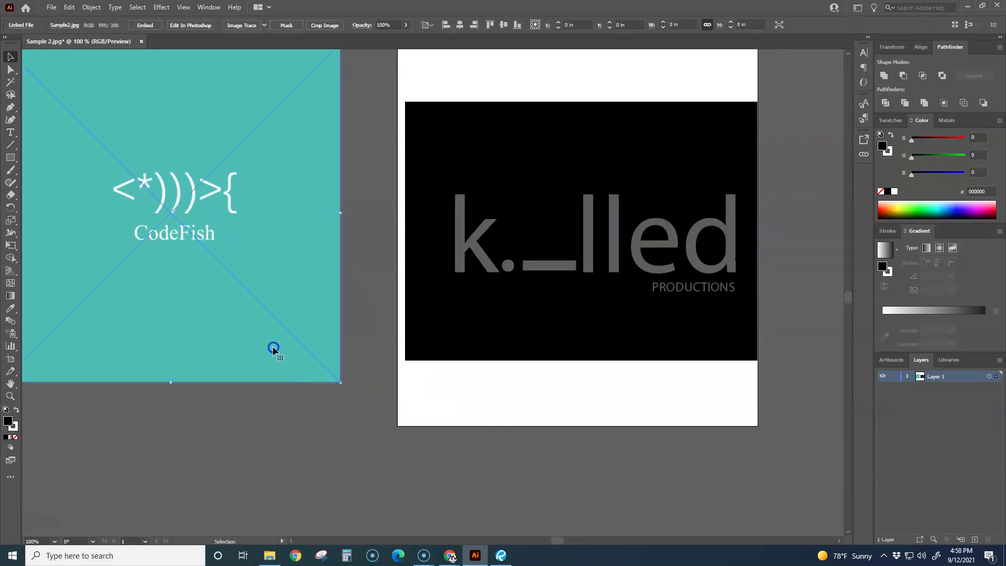
key("Delete")
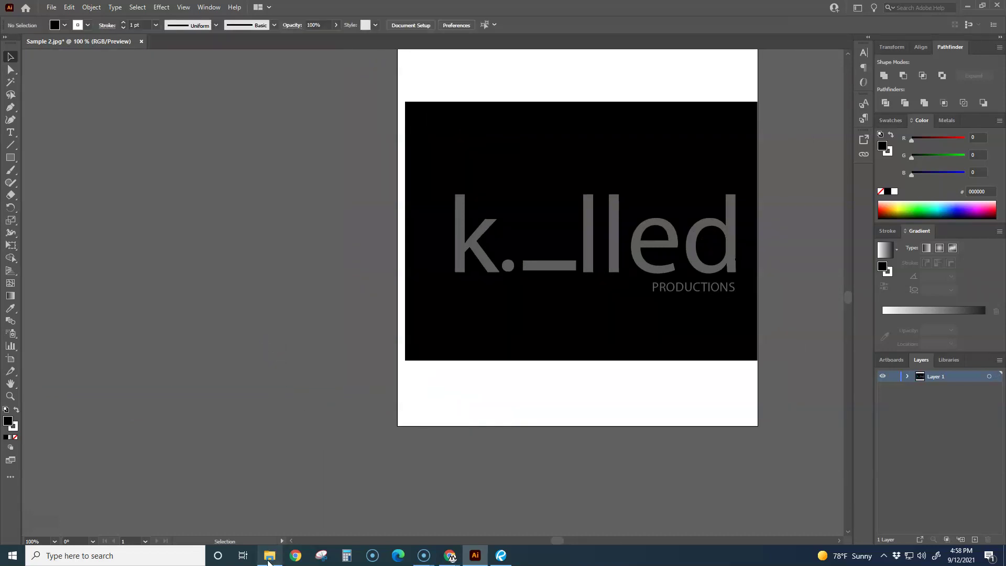
Place Sample3.jpg from the logos folder in File Explorer, move it off the artboard to its left side and deselect it
left_click(269, 557)
left_click_drag(809, 261, 312, 271)
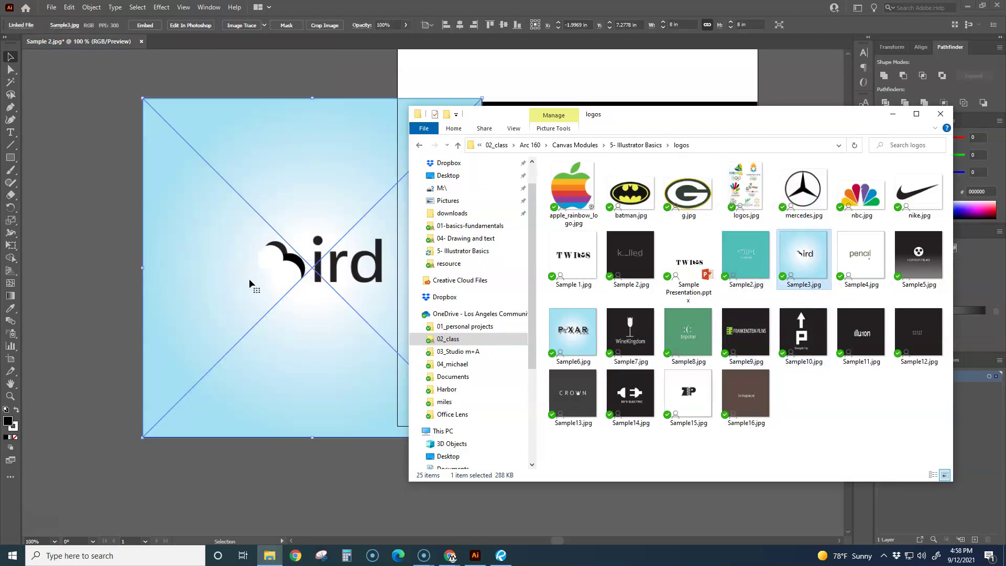
left_click(894, 115)
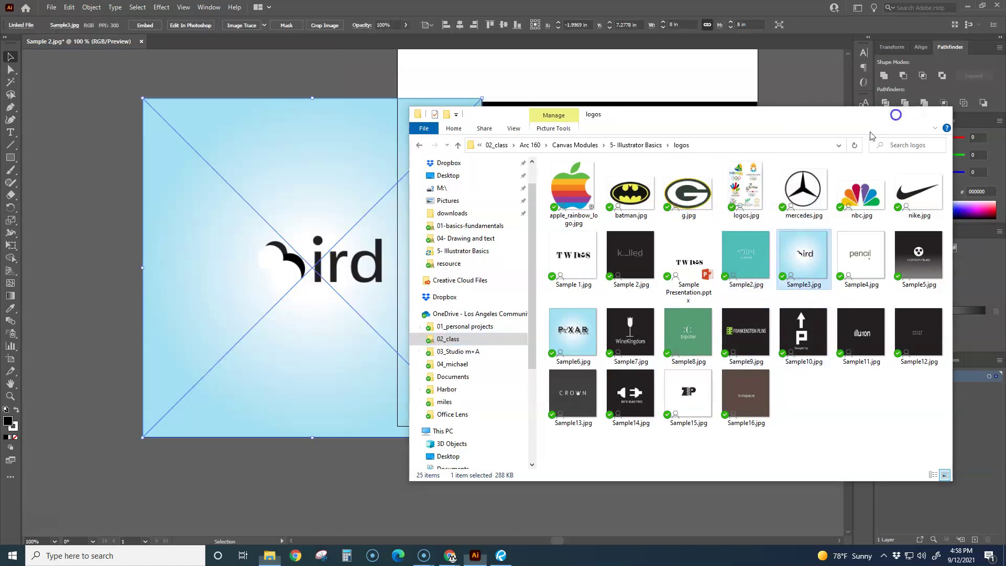
left_click_drag(344, 292, 225, 245)
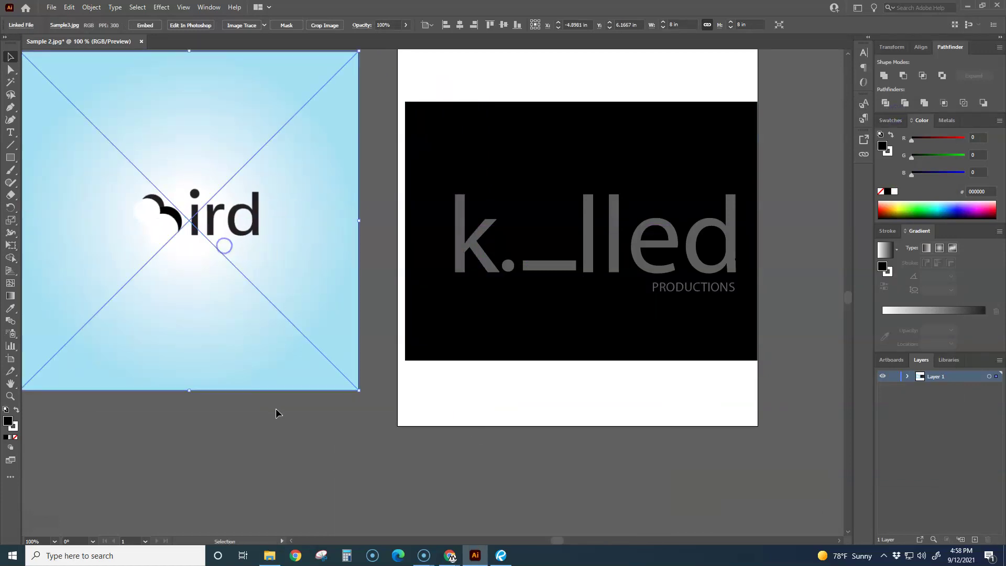
left_click(276, 413)
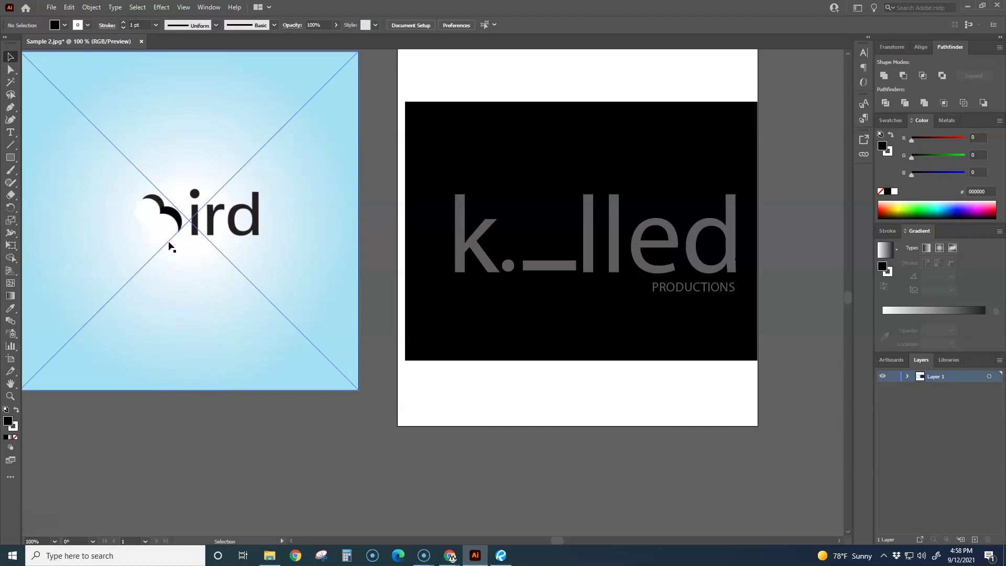
left_click_drag(195, 399, 254, 425)
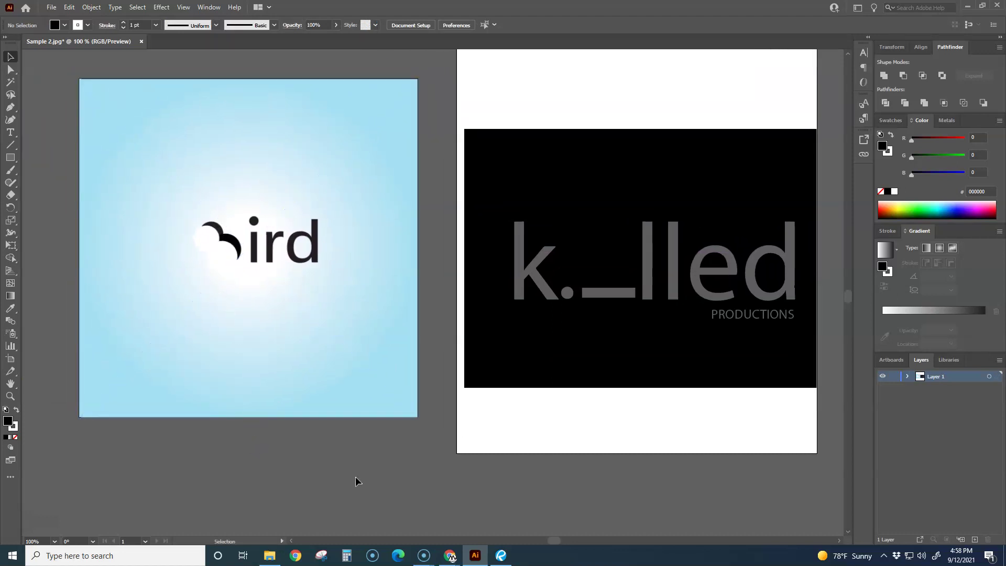
left_click_drag(367, 448, 300, 415)
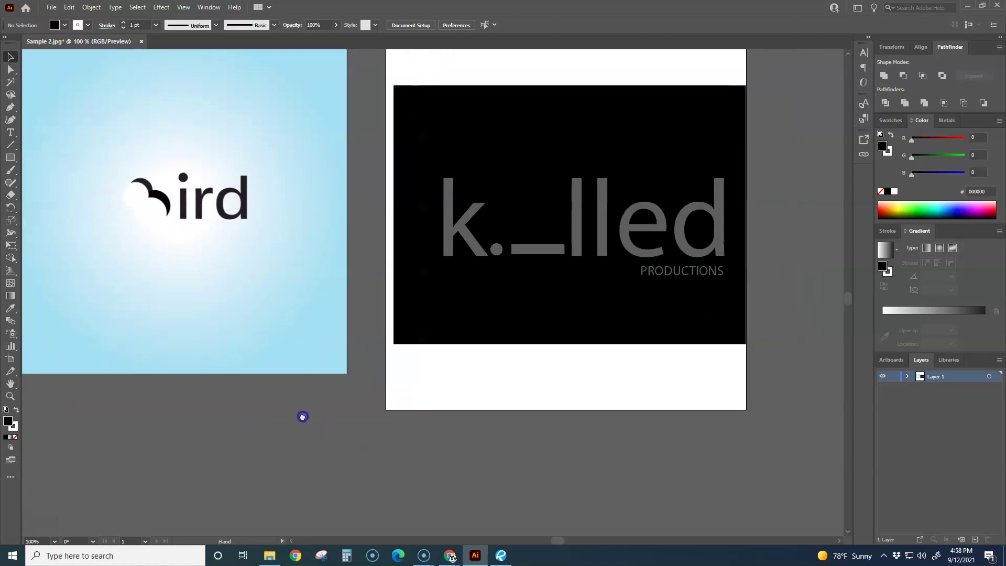
Delete the black rectangle and the k._lled lettering, moving the PRODUCTIONS text to the upper middle of the artboard
left_click(593, 301)
key("Delete")
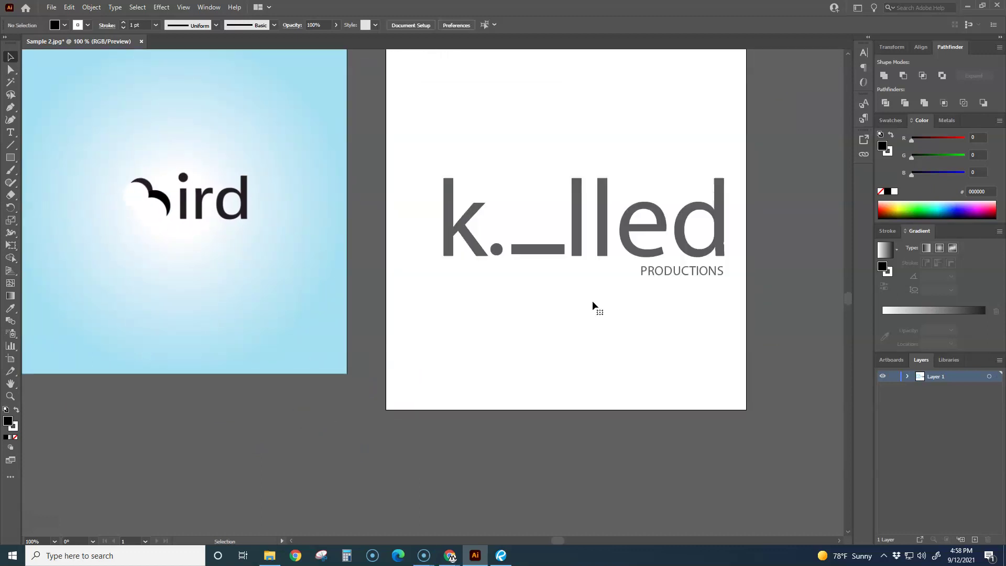
left_click(564, 247)
key("Delete")
left_click_drag(424, 137, 570, 203)
key("Delete")
Replace the PRODUCTIONS text with "IRD" and enlarge it to about 120 pt
double_click(592, 202)
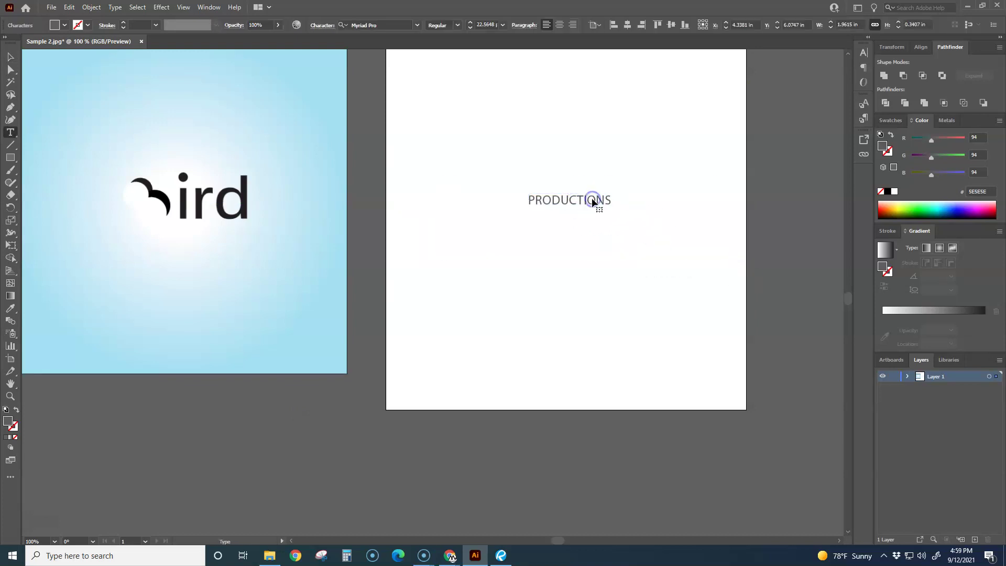
left_click_drag(613, 202, 481, 199)
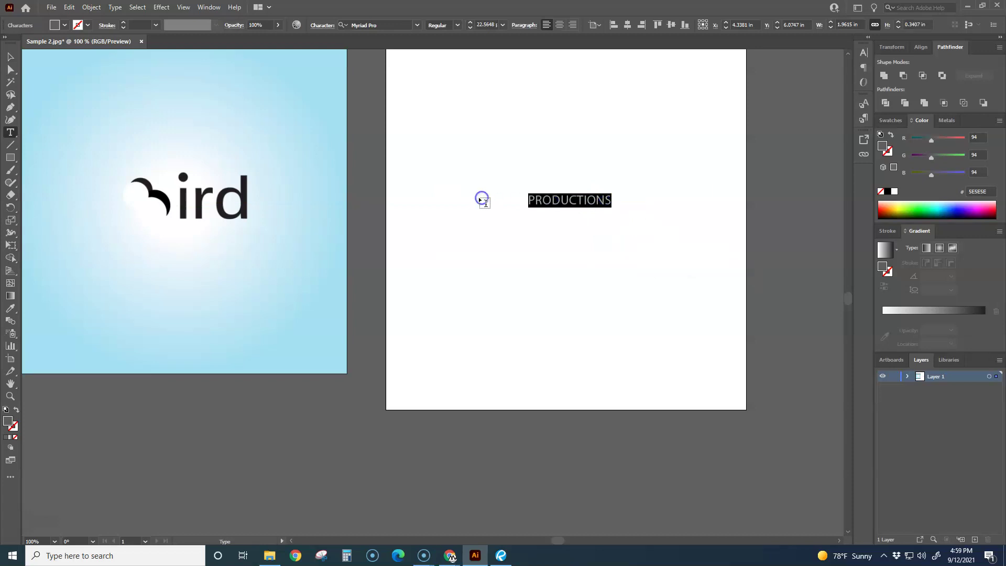
type("IRD")
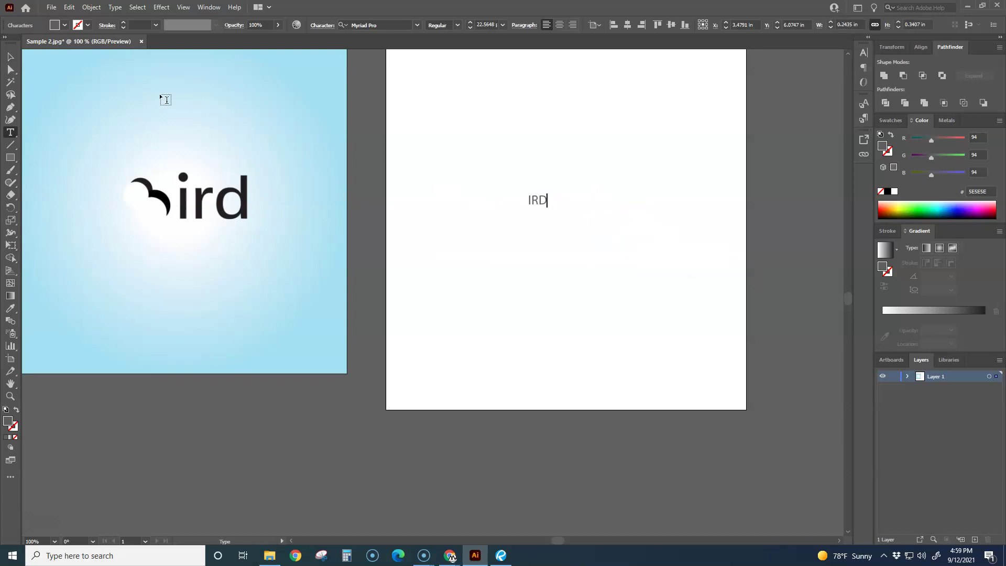
left_click(10, 56)
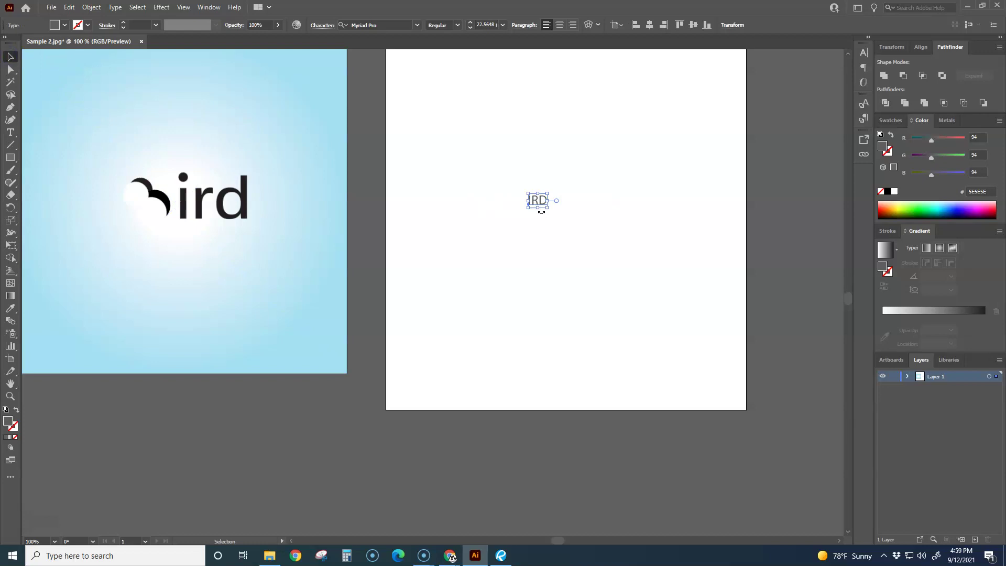
left_click_drag(545, 206, 631, 282)
Change the wording to lowercase "ird", move the text slightly up and to the right, and deselect it
key("t")
left_click(611, 242)
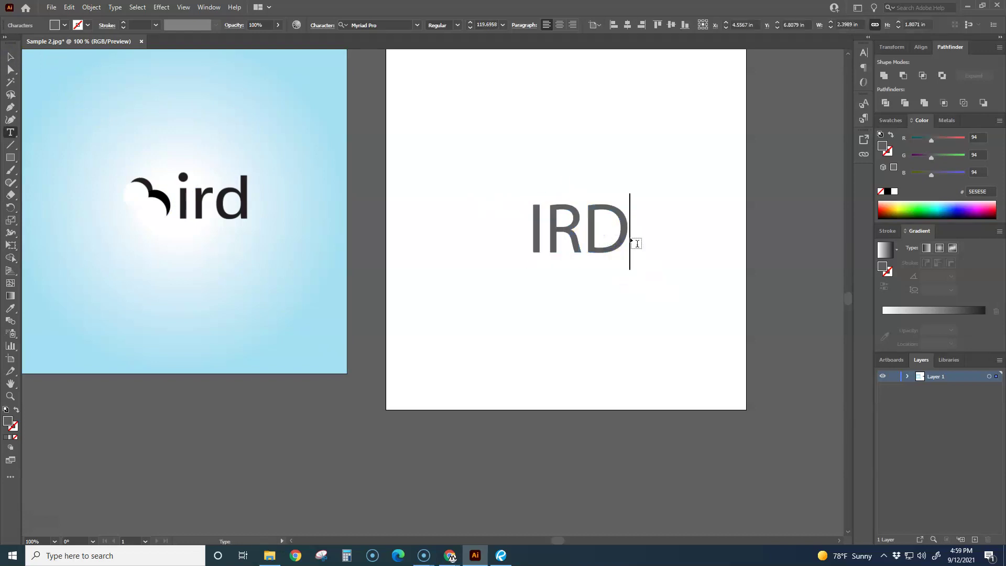
left_click_drag(636, 240, 496, 231)
type("ird")
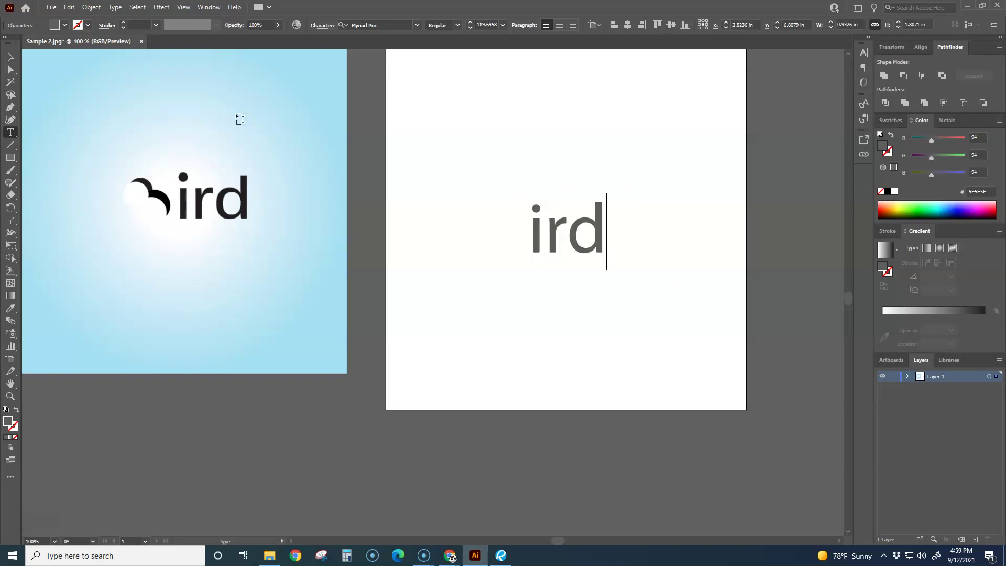
left_click(11, 57)
left_click(553, 325)
left_click_drag(553, 251, 610, 220)
left_click(593, 274)
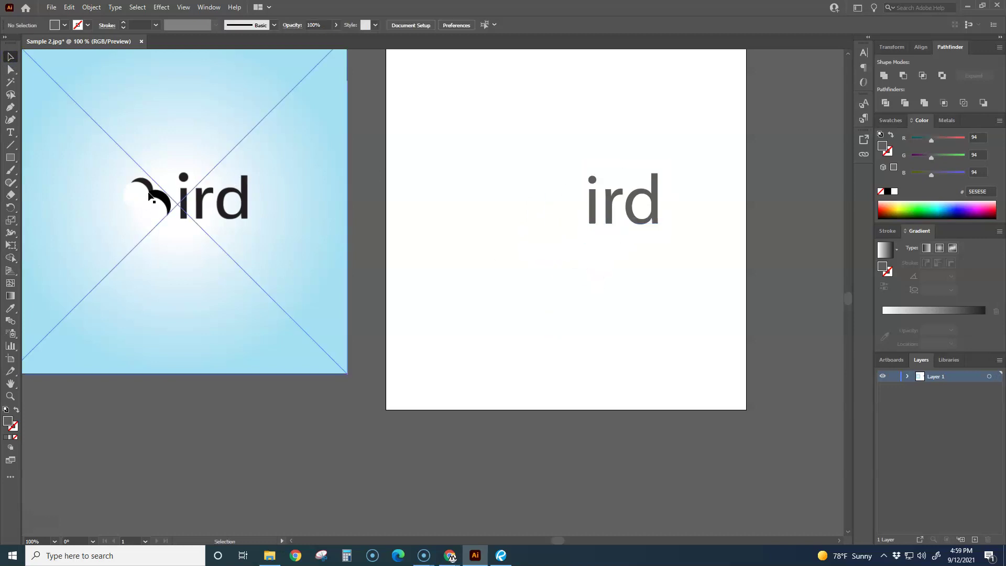
Draw two gray circles left of the "ird" text, a small one and a larger one about 0.64 in across
left_click(10, 158)
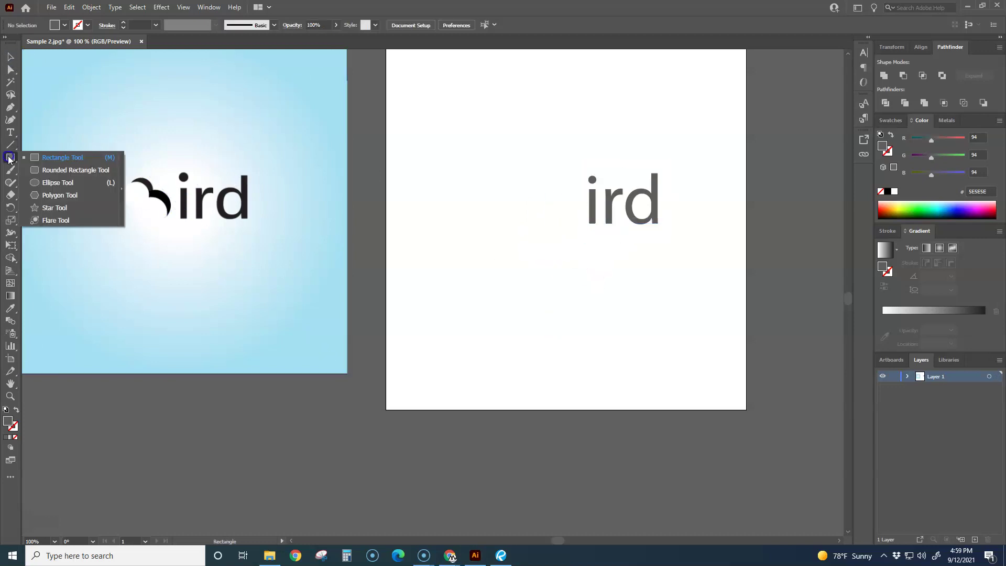
left_click(61, 182)
left_click_drag(478, 210, 526, 267)
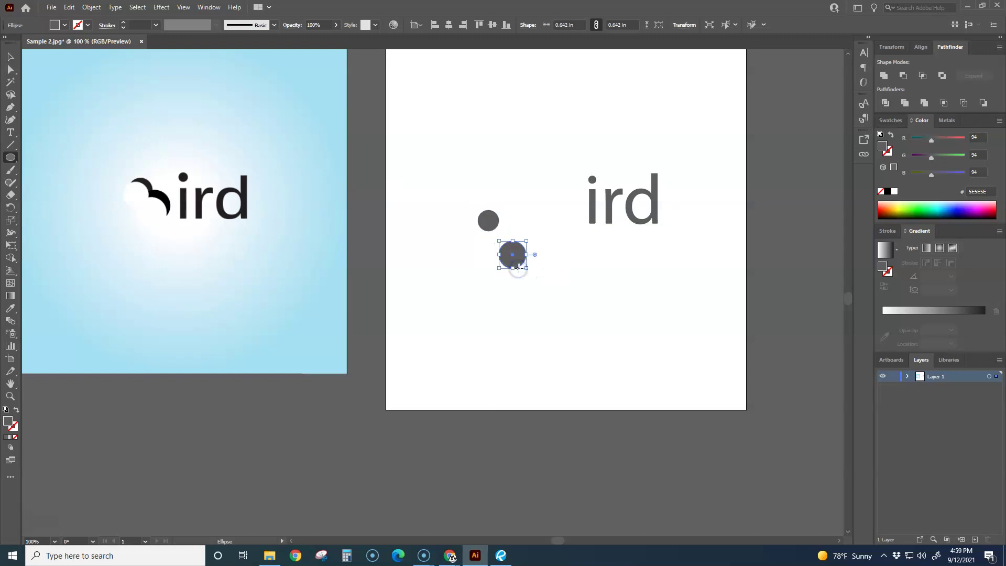
Overlap the larger circle with the lower right edge of the smaller one and unite the two into one shape
key("v")
left_click(446, 308)
left_click_drag(519, 262, 454, 211)
left_click(537, 265)
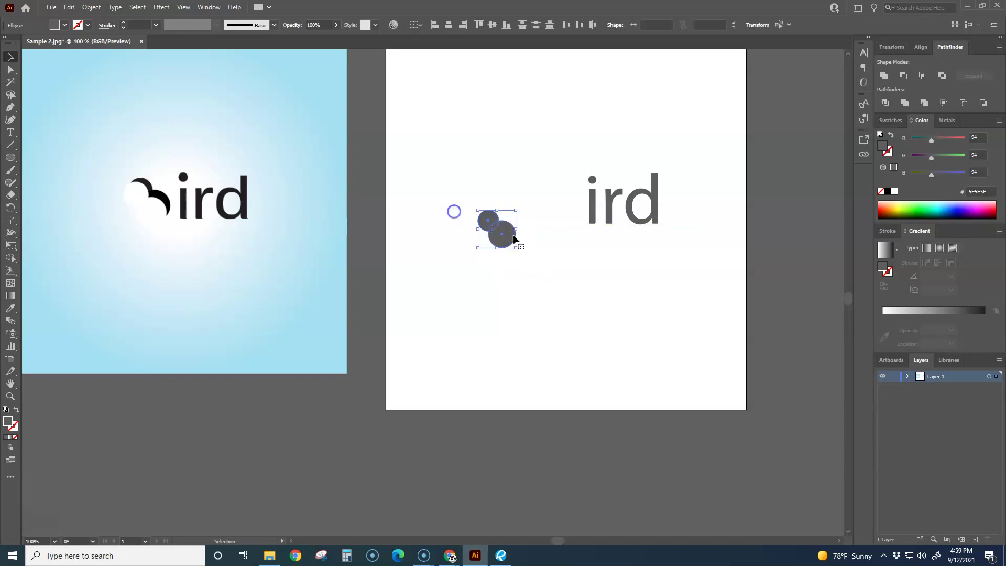
left_click(884, 77)
left_click(576, 284)
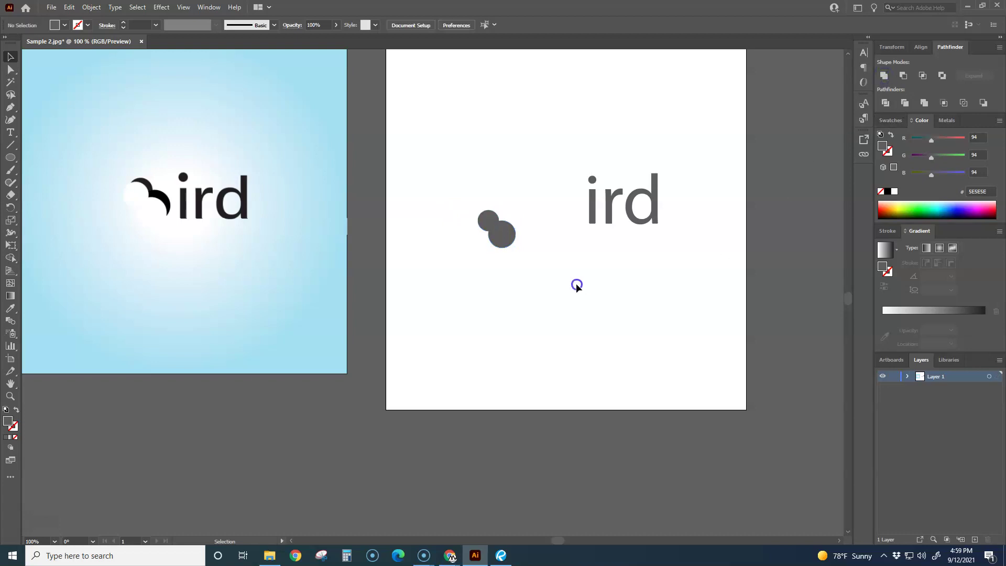
Duplicate the united circle shape and offset the copy slightly down and to the left of the original
scroll(518, 258, "up", 3)
left_click(489, 213)
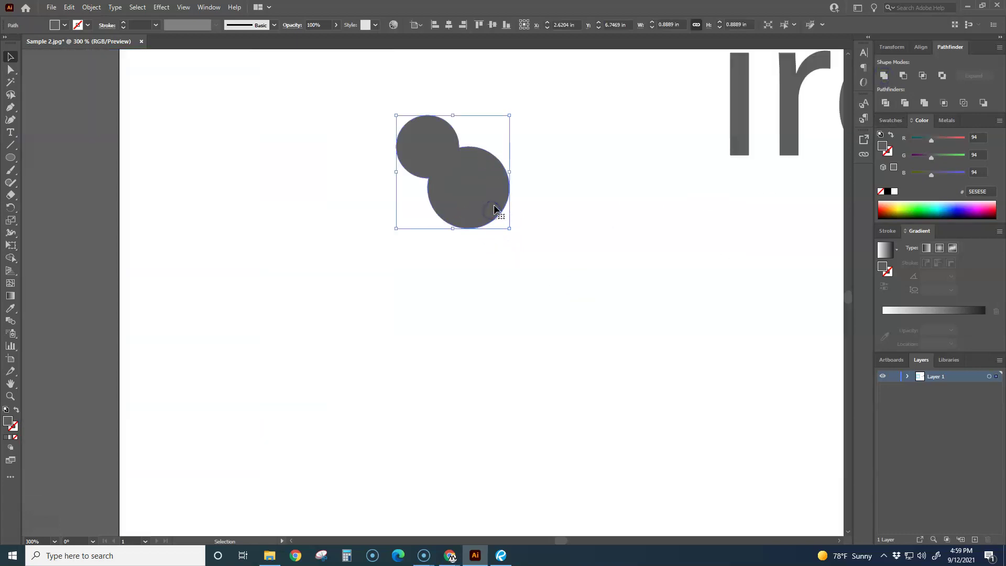
mouse_move(496, 205)
left_mouse_down()
mouse_move(482, 220)
mouse_move(479, 207)
left_mouse_up()
key("Right")
key("Right")
key("Right")
key("Right")
key("Down")
key("Down")
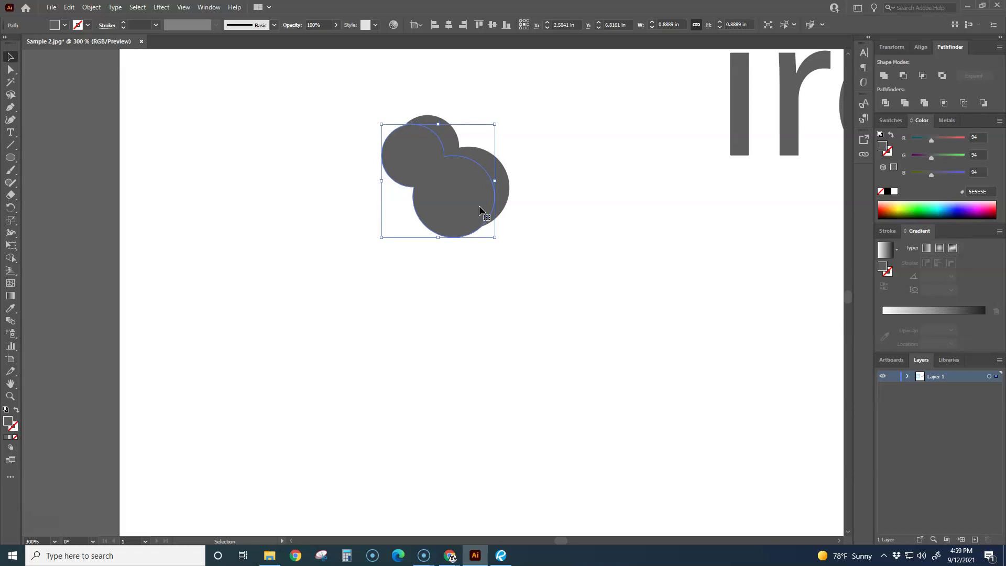
Enlarge the copy slightly and subtract it from the original with Minus Front to cut a double-arc wing shape
left_click_drag(493, 238, 458, 194)
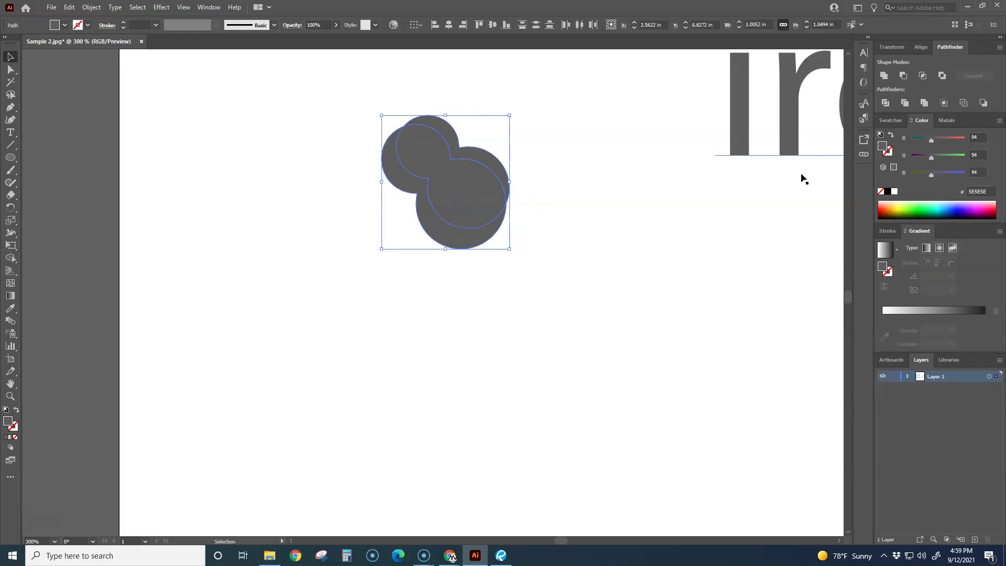
left_click(904, 77)
left_click(647, 295)
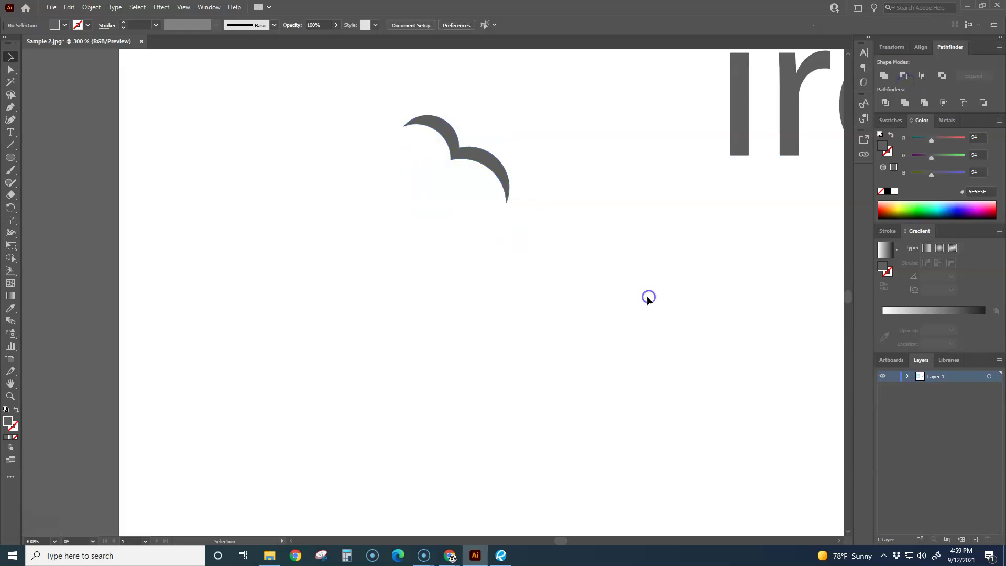
Move the wing shape next to the "ird" text and enlarge it to about 1.26 by 1.05 in
scroll(603, 283, "down", 3)
left_click(567, 255)
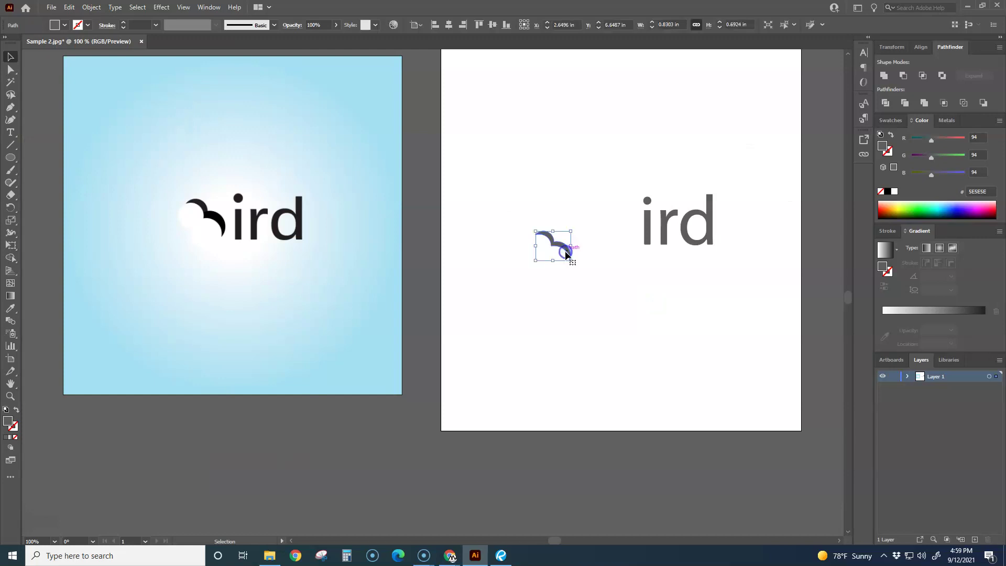
left_click_drag(575, 261, 611, 219)
left_click_drag(641, 255, 644, 246)
left_click(626, 228)
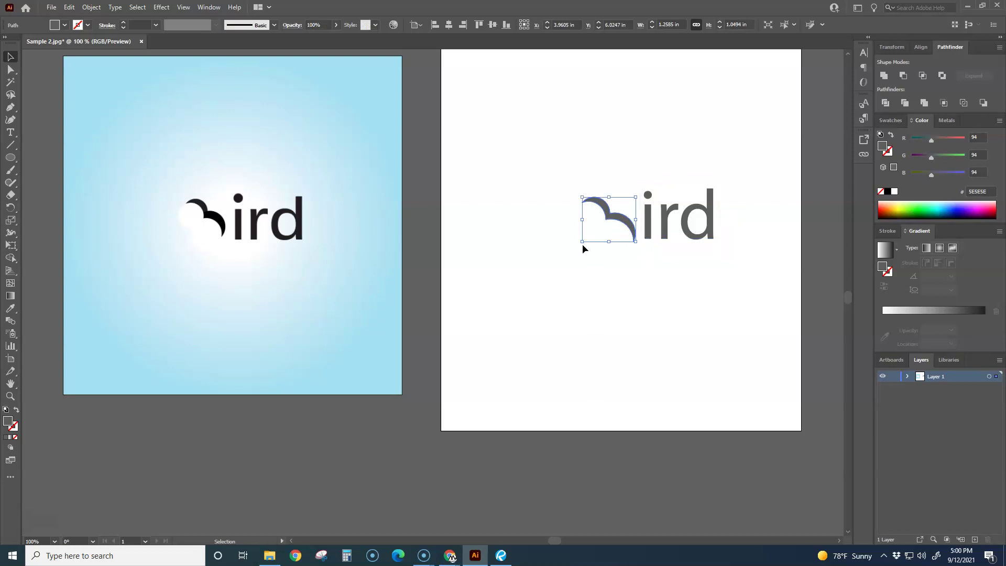
Rotate the wing shape about 13 degrees clockwise and move it about 0.15 in right and 0.12 in up, against the "i"
mouse_move(576, 245)
left_mouse_down()
mouse_move(579, 228)
mouse_move(570, 237)
left_mouse_up()
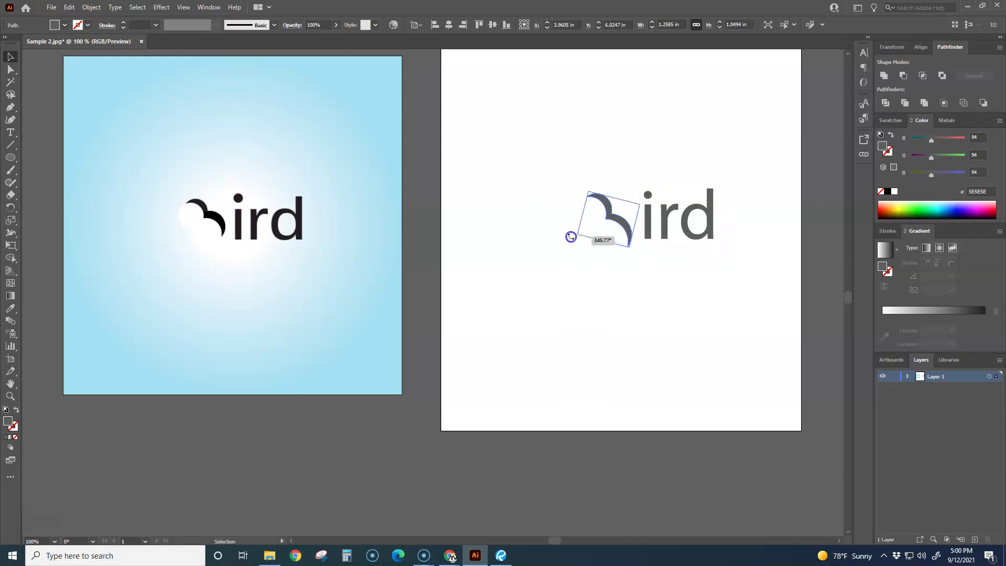
left_click(619, 289)
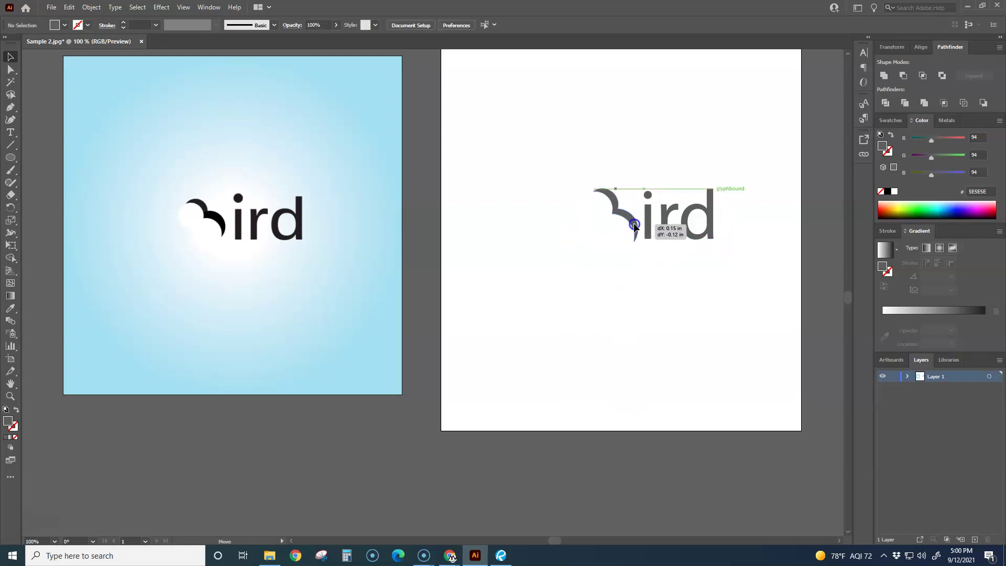
scroll(649, 266, "down", 2)
left_click_drag(650, 267, 575, 274)
scroll(575, 273, "up", 2)
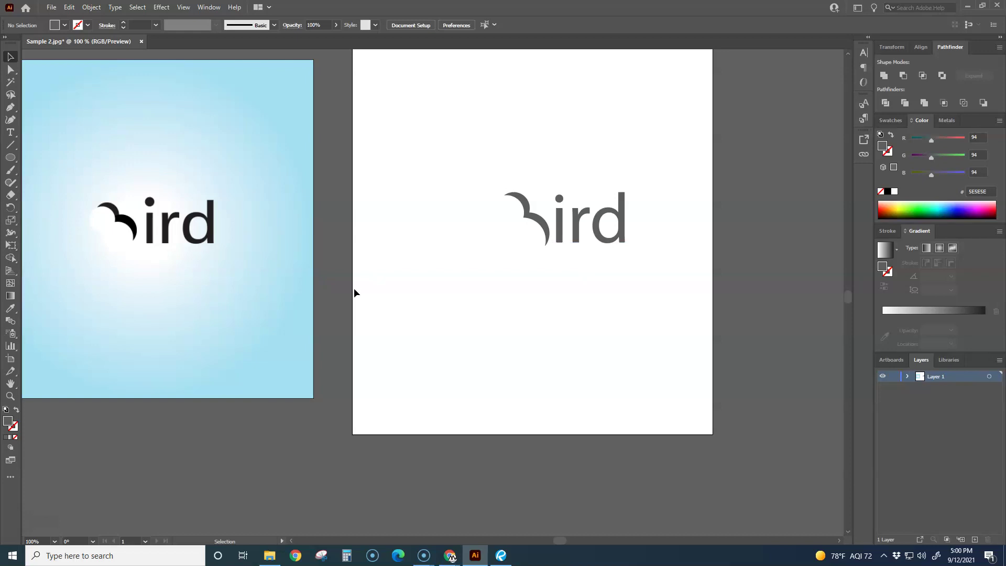
Place logos.jpg from the logos folder in File Explorer into the Illustrator document
left_click(269, 556)
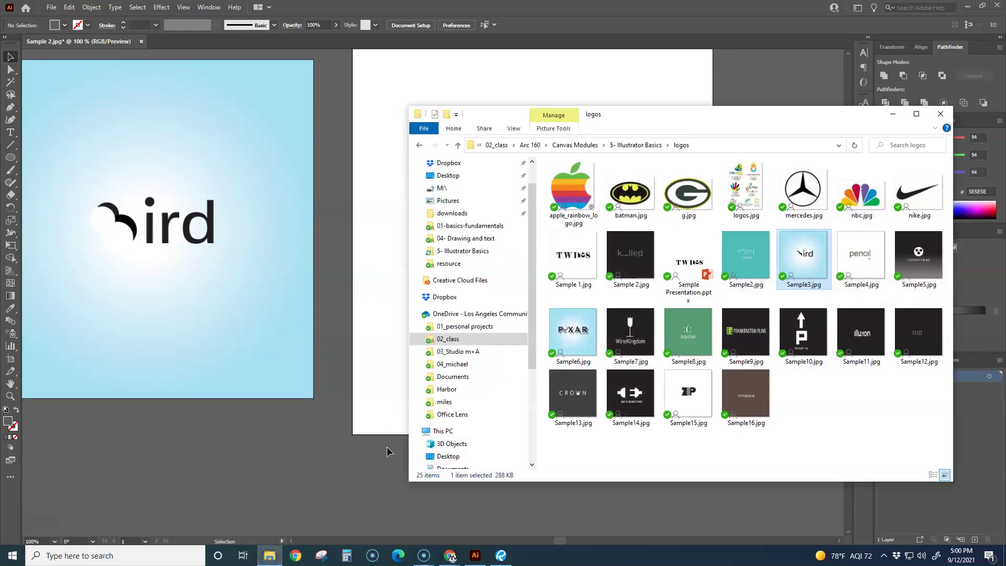
left_click_drag(711, 125, 553, 131)
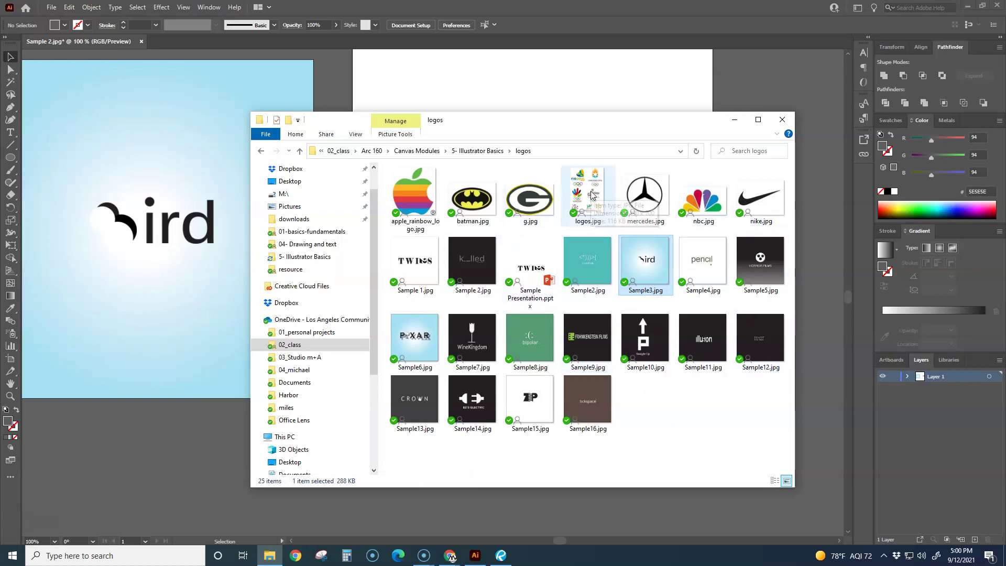
left_click_drag(593, 195, 167, 443)
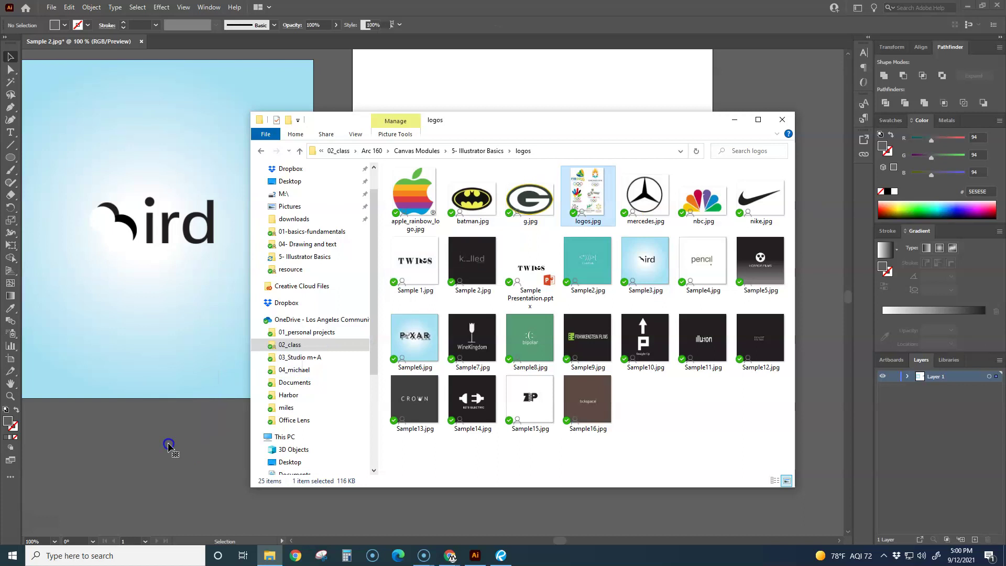
left_click(736, 122)
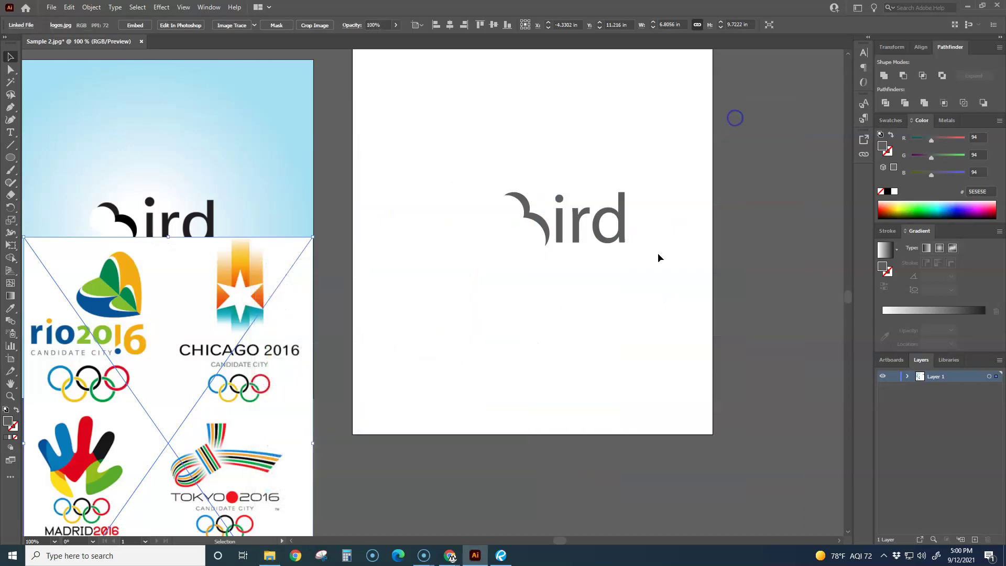
Delete the placed Bird reference image behind the Olympic logos image
left_click_drag(417, 392, 544, 367)
left_click(414, 165)
key("Delete")
Move the Olympic logos image upward beside the artboard, leaving a gap at its left side, and deselect it
left_click(375, 382)
left_click_drag(386, 412, 398, 247)
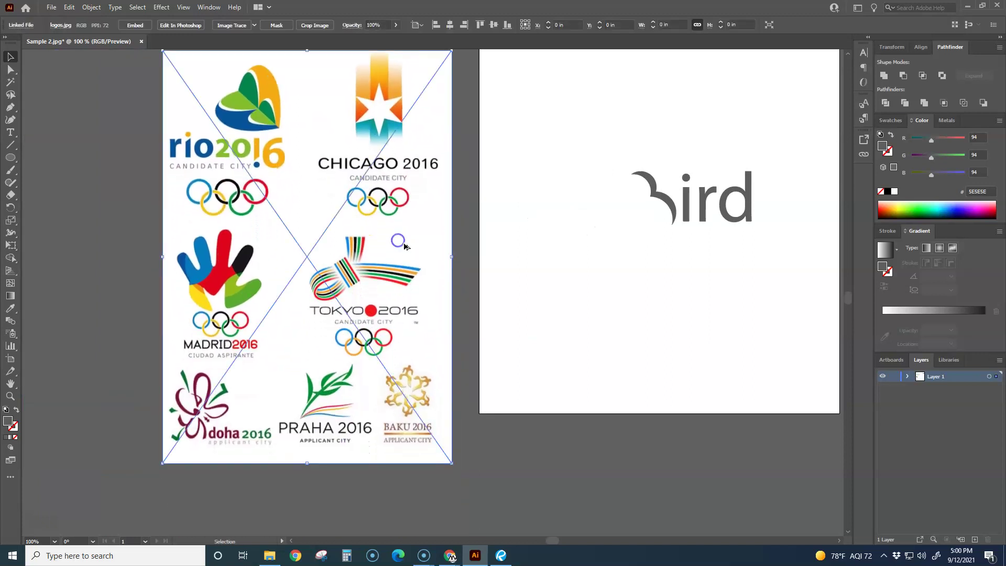
key("ctrl+minus")
left_click_drag(417, 285, 402, 252)
left_click(404, 347)
scroll(356, 275, "up", 2)
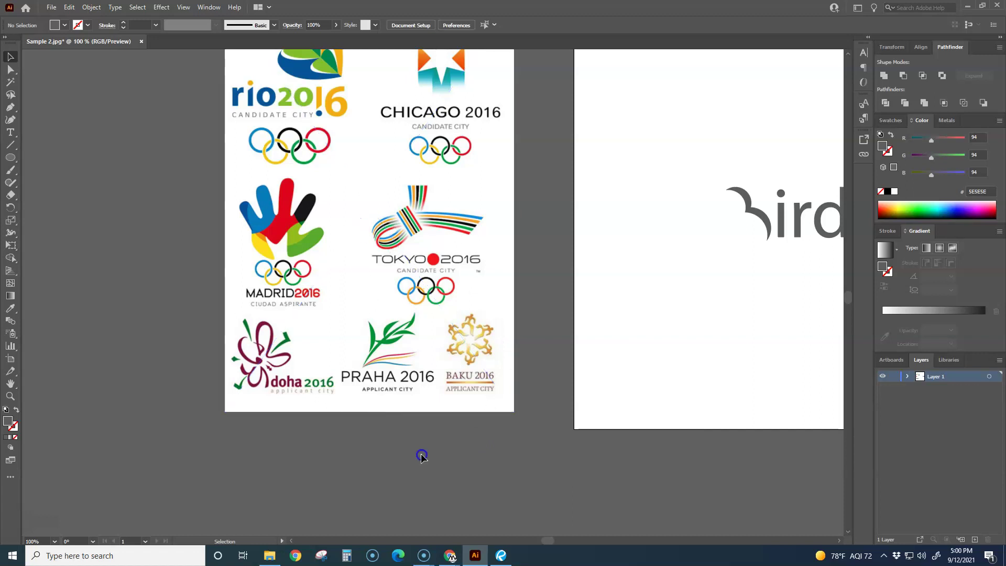
Examine the Olympic logos image up close, in particular the Baku 2016 emblem
scroll(421, 454, "down", 1)
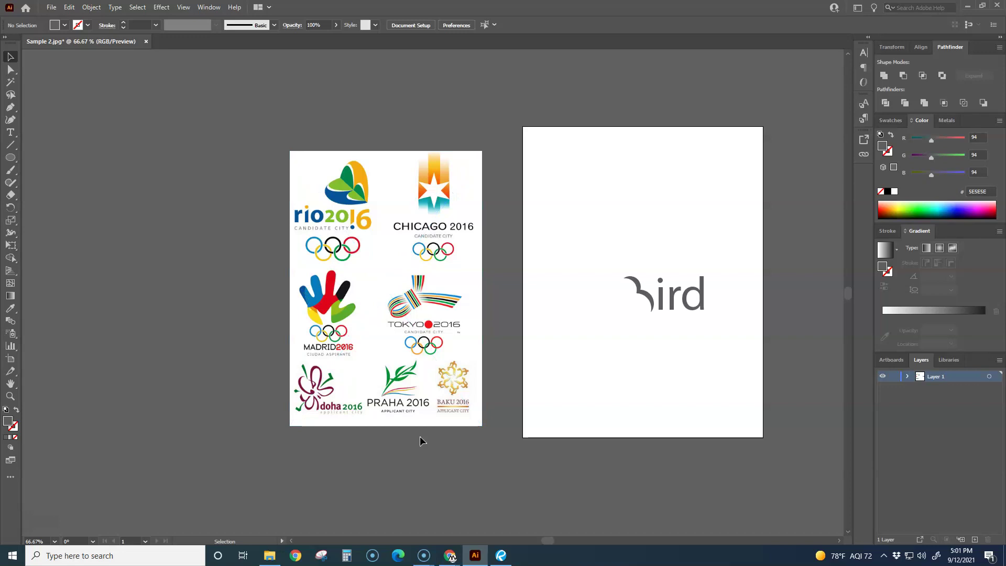
left_click(417, 397)
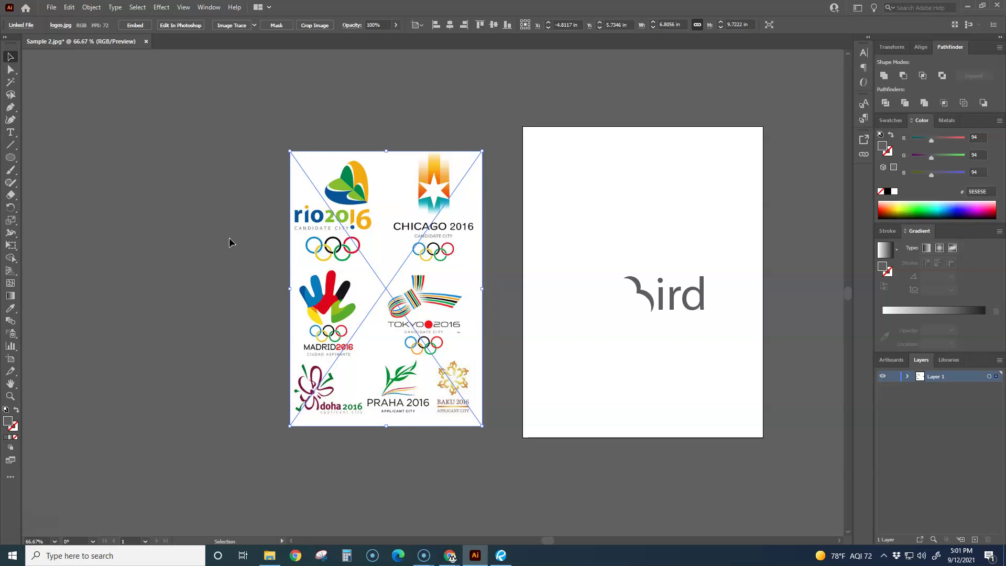
left_click(235, 274)
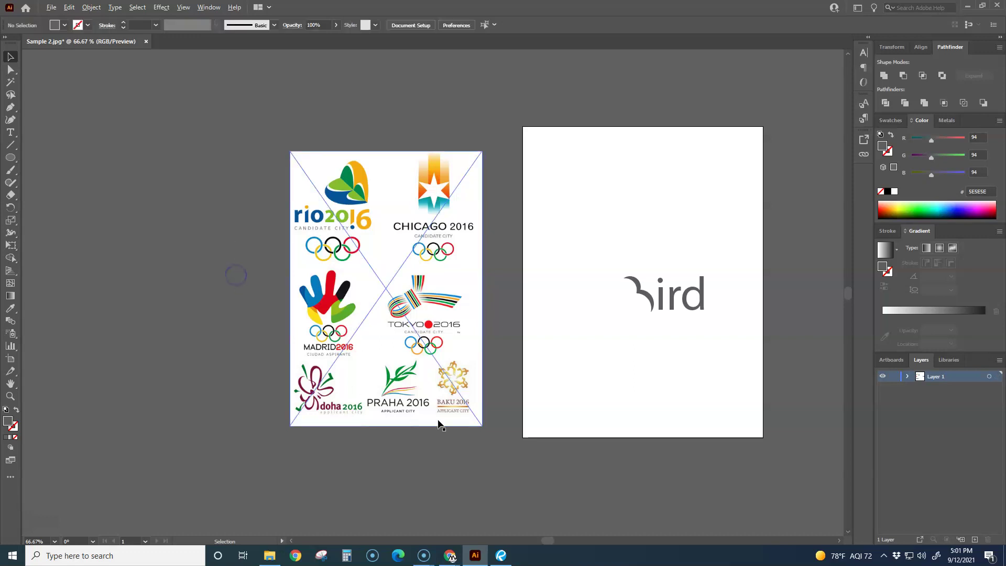
scroll(455, 381, "up", 5)
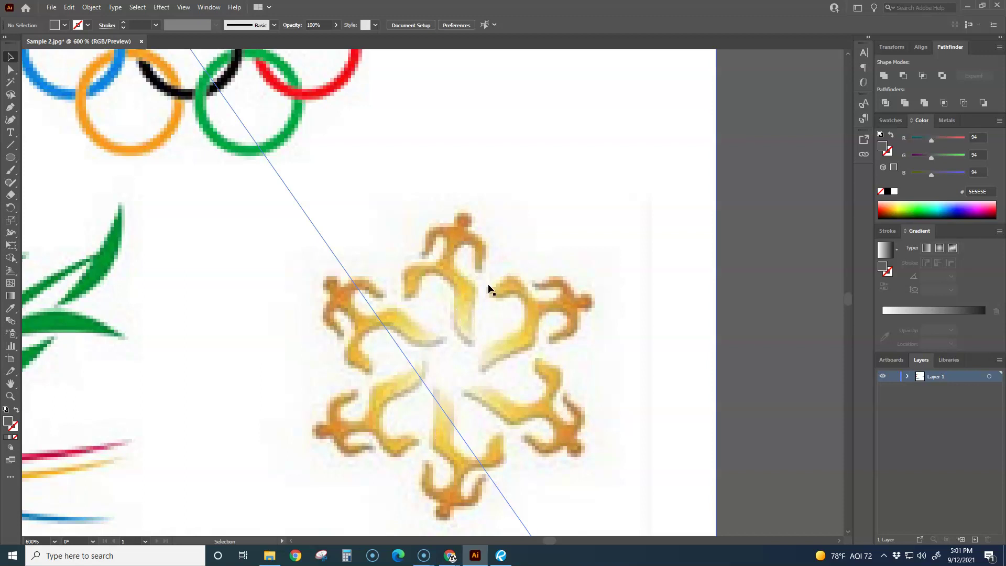
scroll(414, 370, "down", 4)
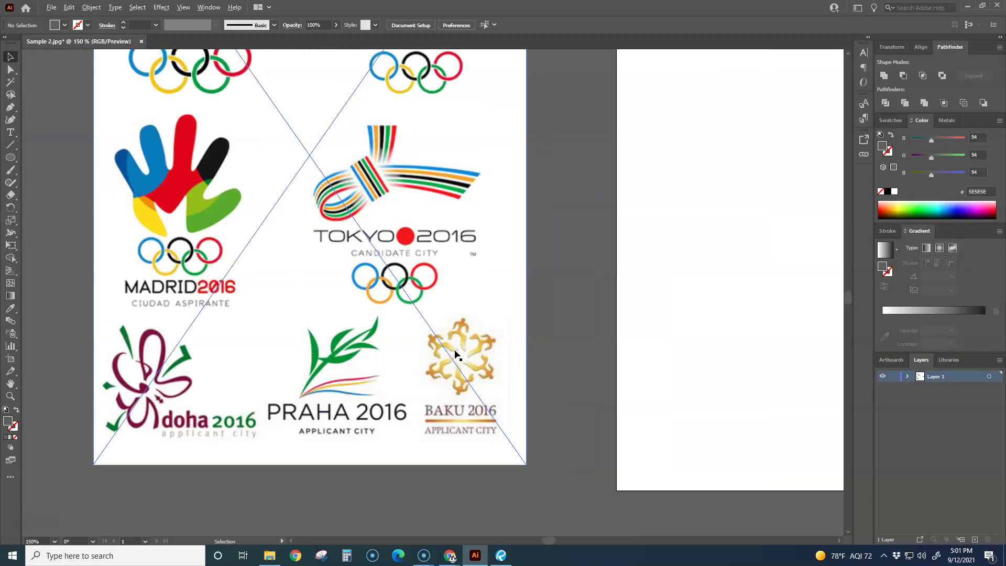
scroll(456, 356, "down", 2)
left_click_drag(584, 350, 489, 369)
left_click(590, 371)
left_click_drag(596, 361, 505, 389)
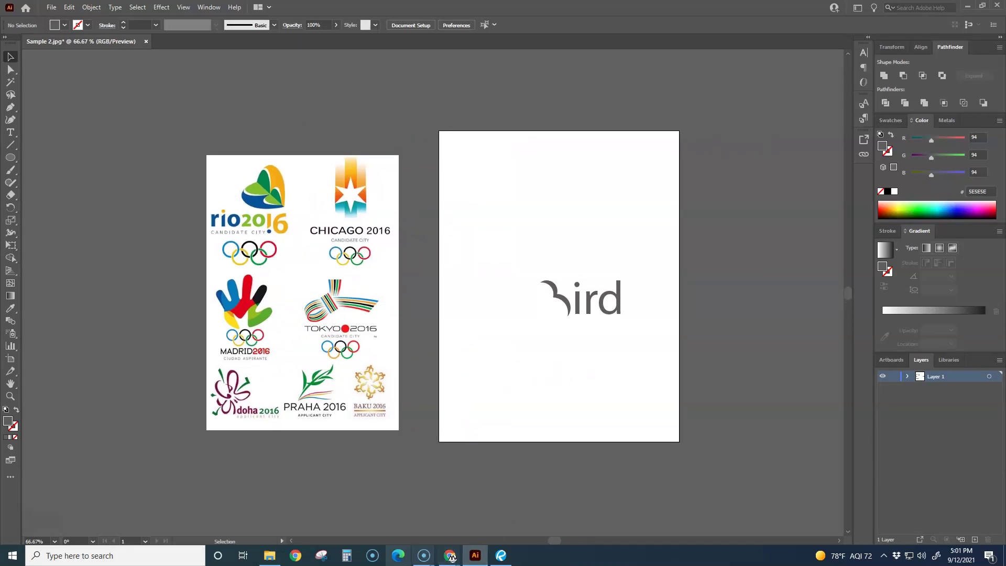
Place apple_rainbow_logo.jpg from File Explorer onto the artboard above the Bird logo
left_click(269, 555)
left_click_drag(414, 194, 556, 231)
left_click(735, 120)
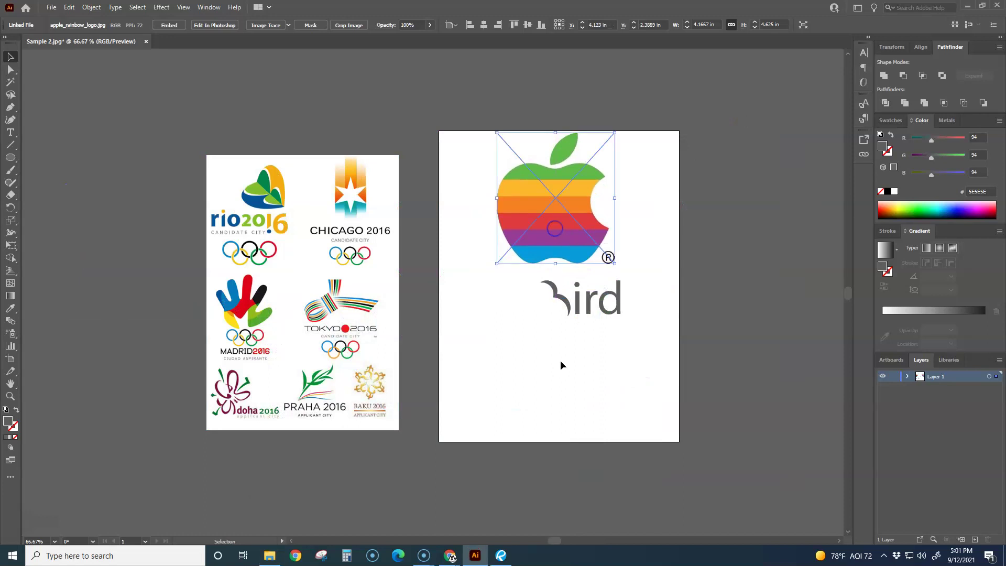
Move the Bird logo to the lower part of the artboard, shift the rainbow apple image down a little, and deselect
left_click(561, 362)
left_click_drag(575, 298, 560, 394)
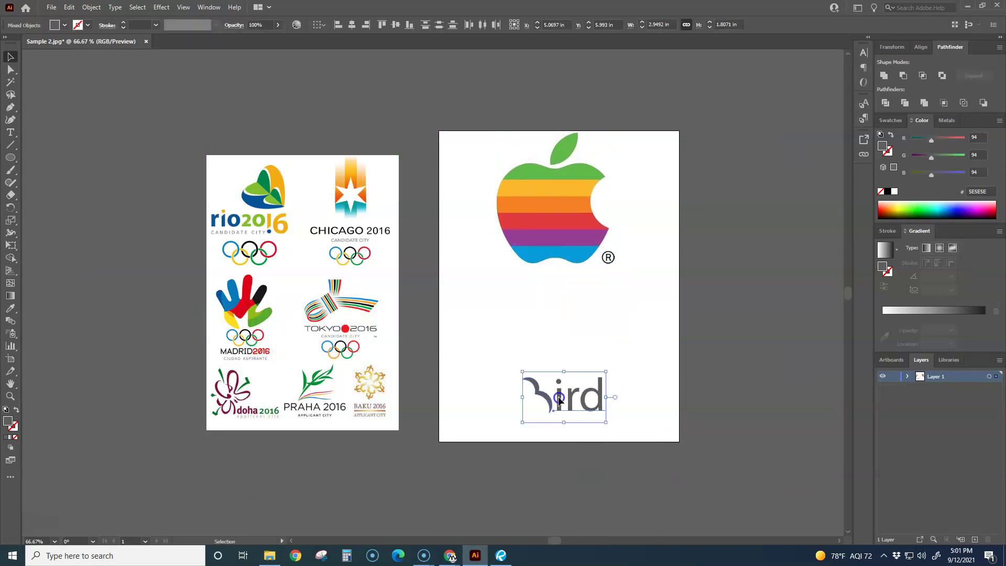
left_click(590, 304)
left_click_drag(583, 253, 537, 362)
left_click(745, 293)
Trace the apple with the Pen tool from the dip under the leaf around its left side to the lower-left lobe
scroll(540, 247, "up", 3)
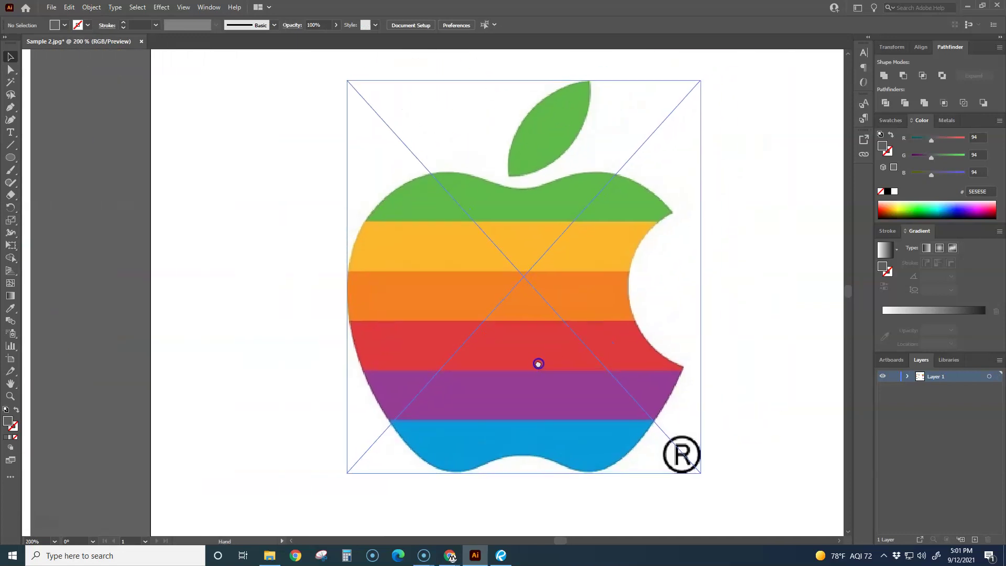
scroll(541, 370, "down", 1)
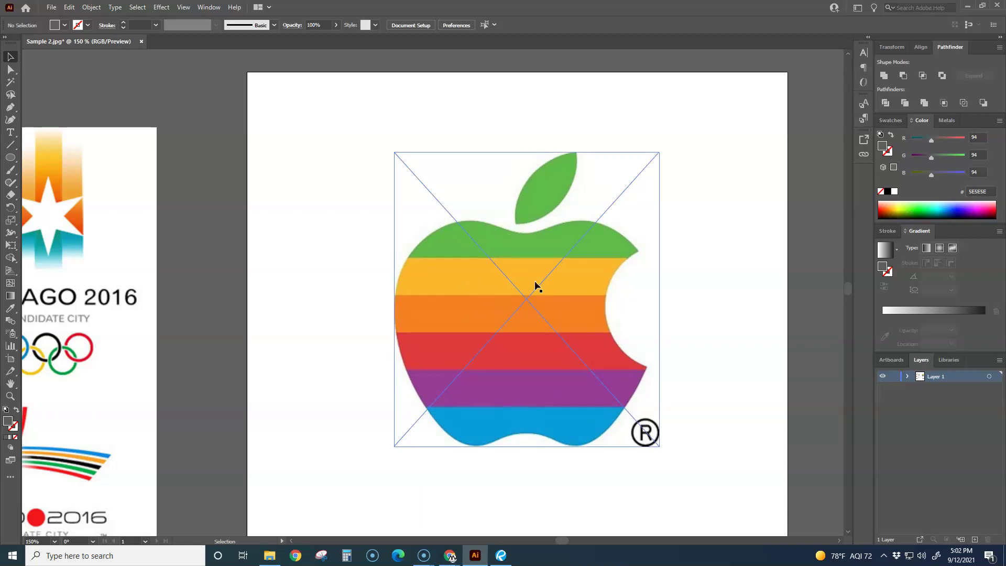
left_click(12, 107)
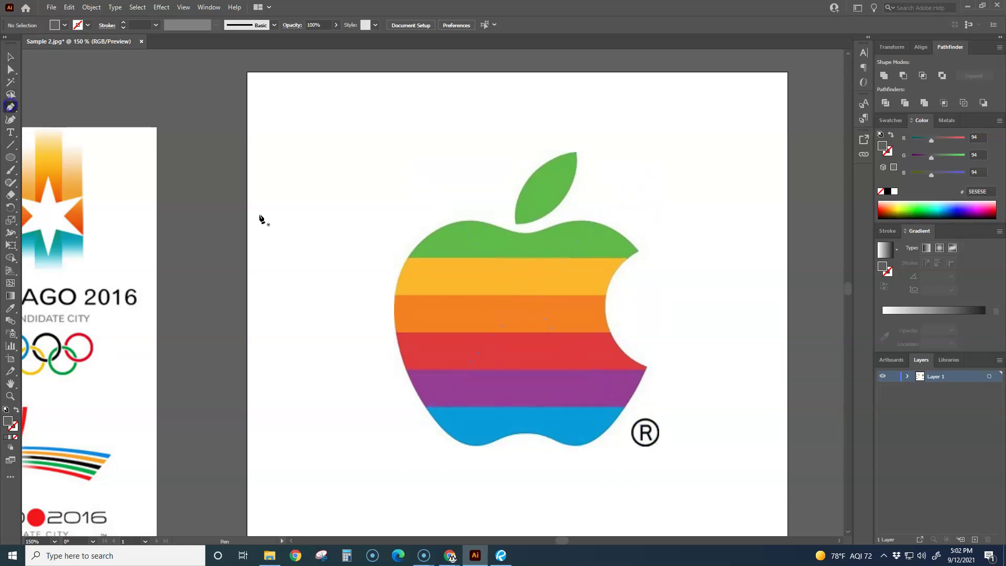
left_click(541, 231)
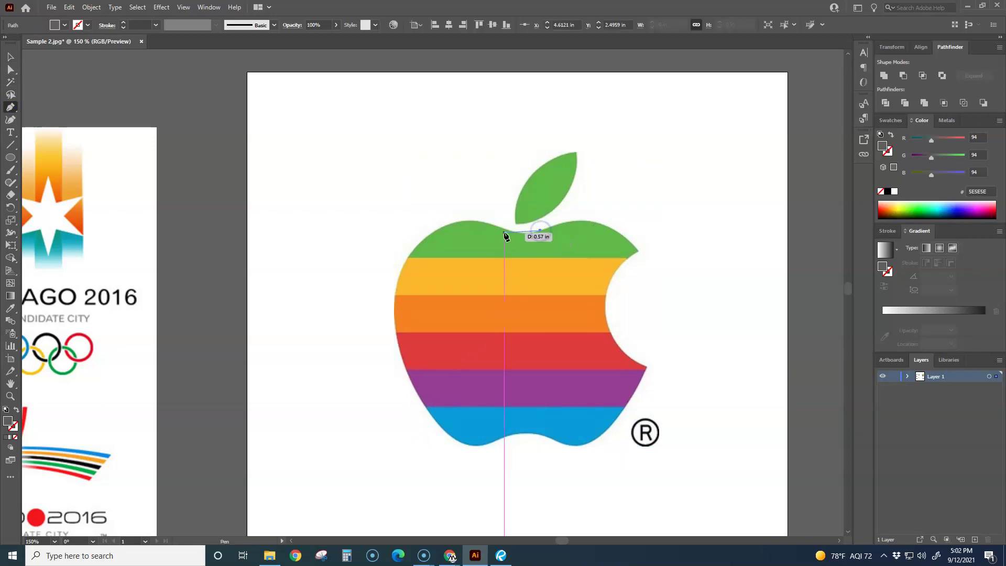
left_click(471, 219)
left_click_drag(398, 281, 371, 360)
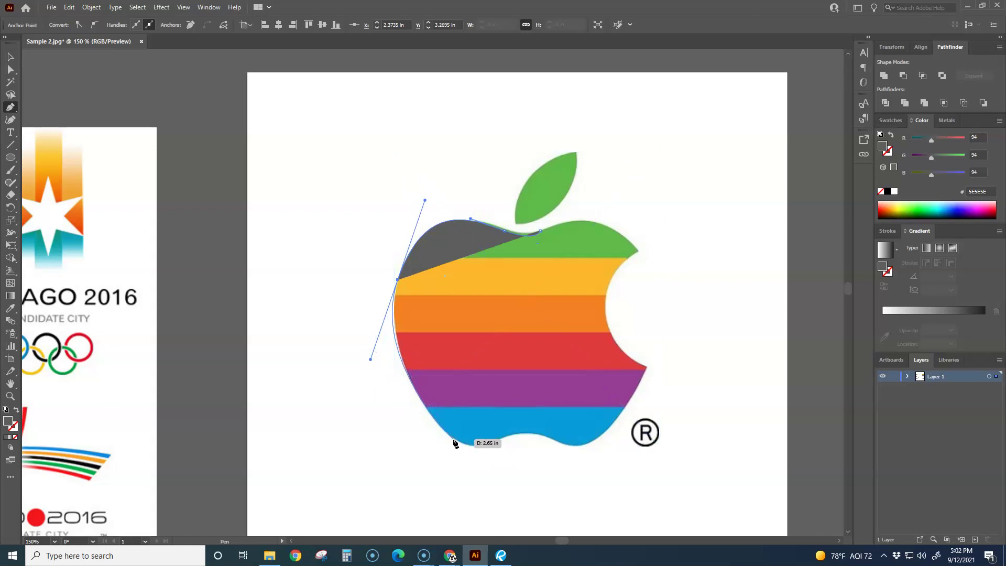
left_click_drag(474, 447, 499, 438)
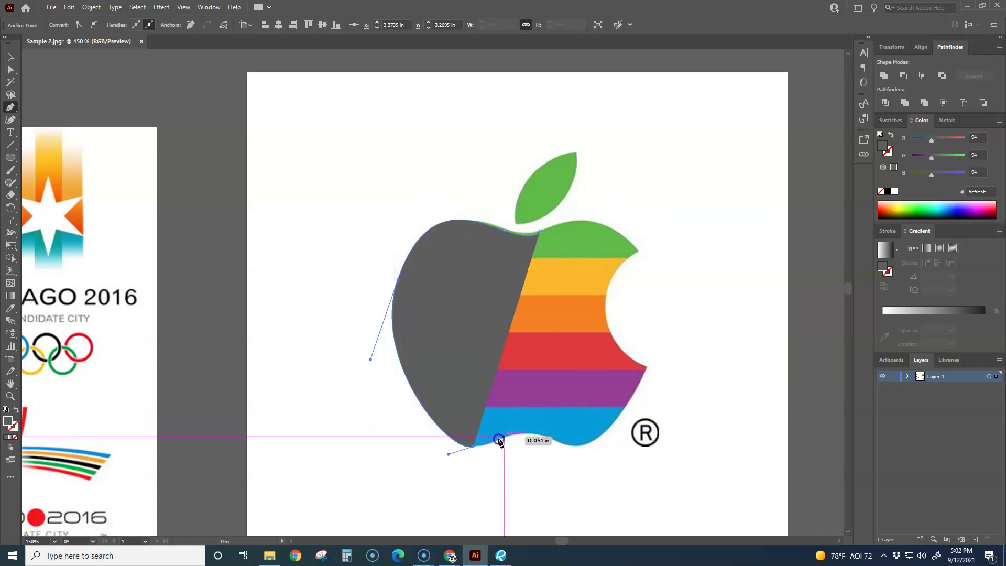
Continue the outline through the bottom dip and right lobe, close it at its starting point, and swap its fill and stroke
left_click(528, 434)
left_click_drag(540, 434, 612, 419)
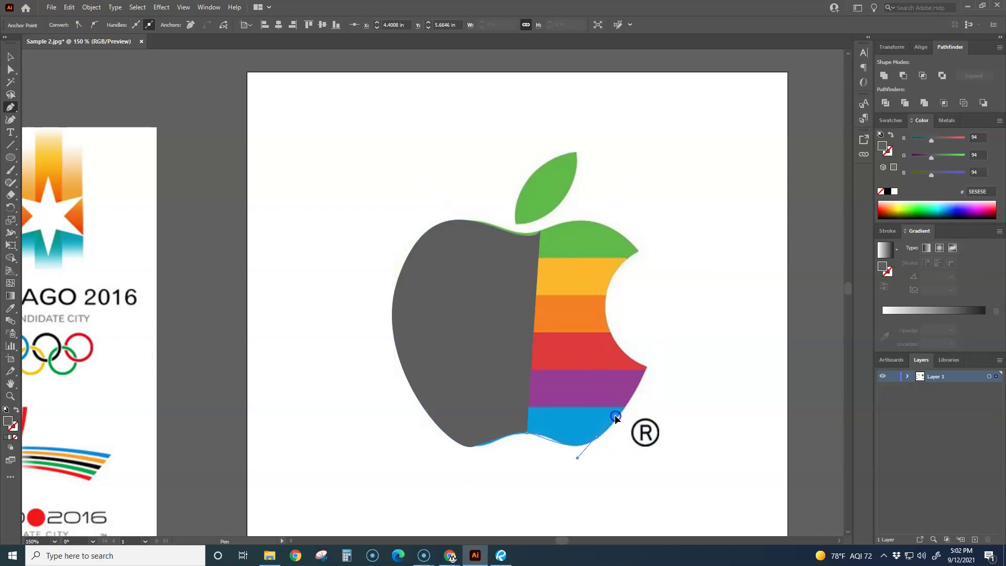
left_click_drag(616, 417, 615, 416)
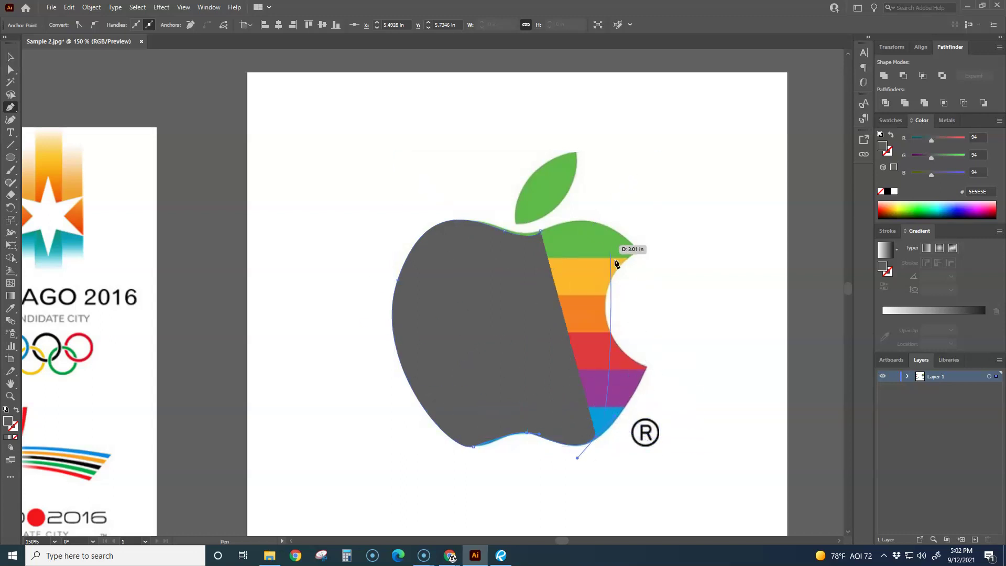
left_click(540, 230)
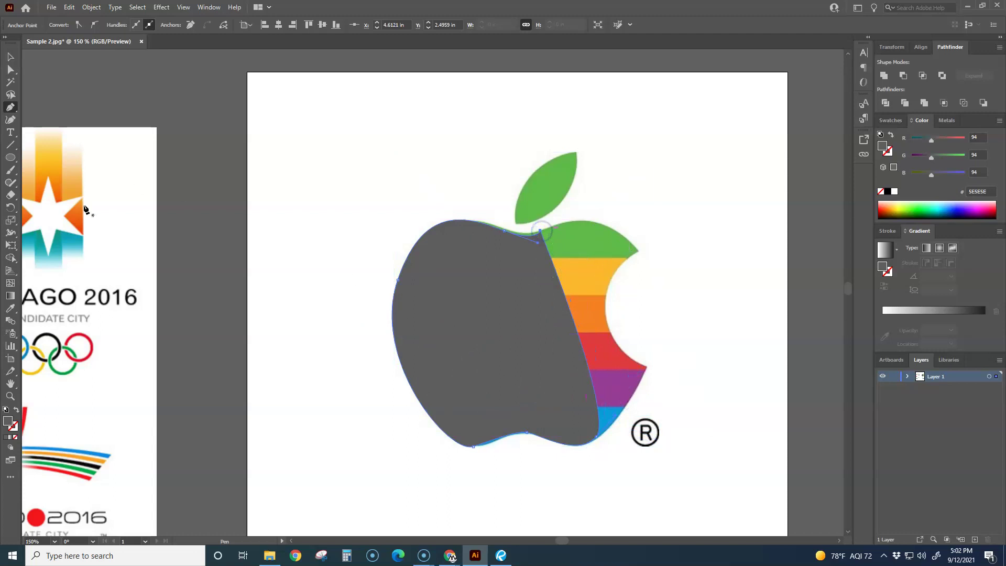
left_click(16, 410)
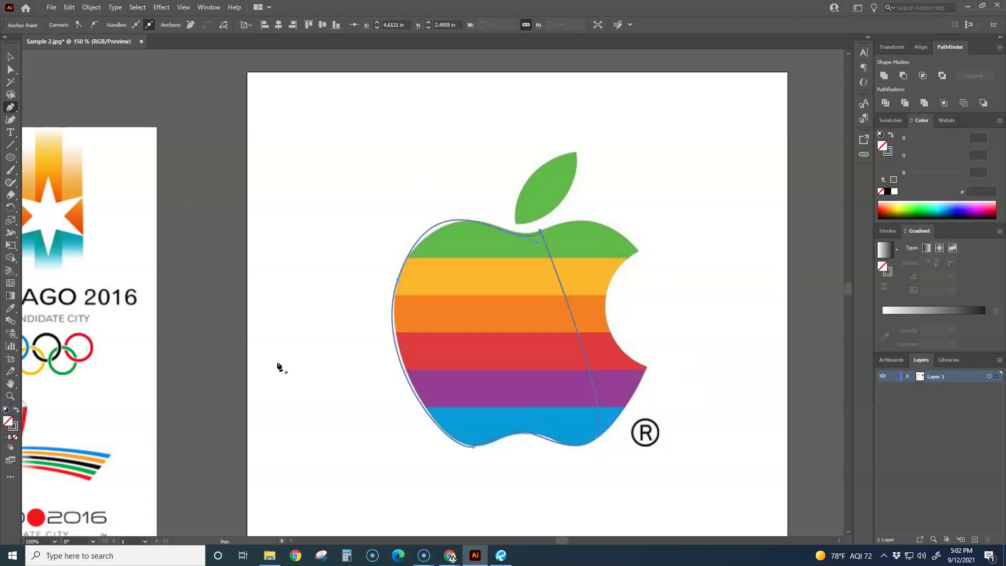
left_click_drag(312, 329, 312, 344)
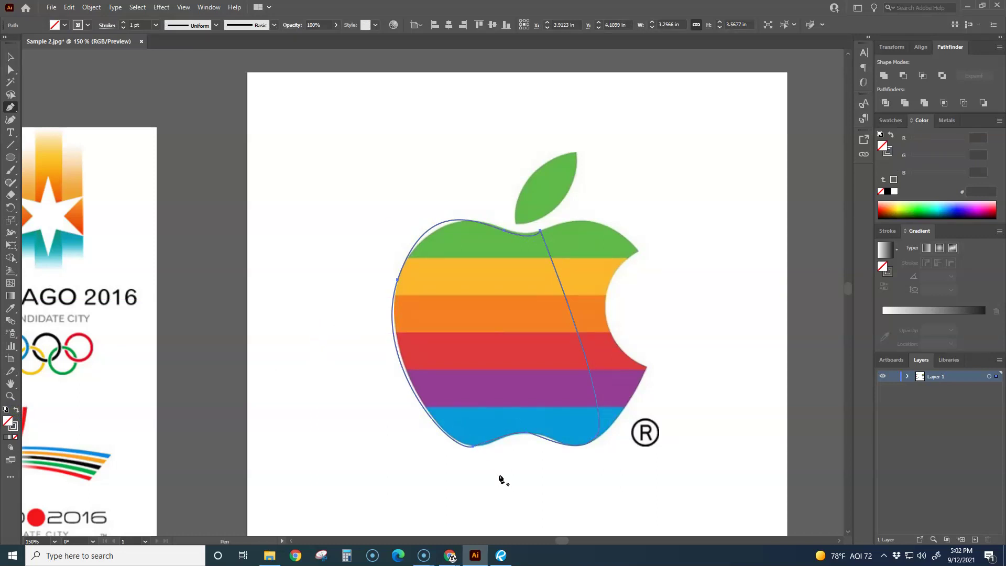
Try to adjust the curve handle of the outline's anchor beside the apple's top dip, and clear the selection
left_click_drag(501, 458, 540, 449)
scroll(558, 294, "up", 2)
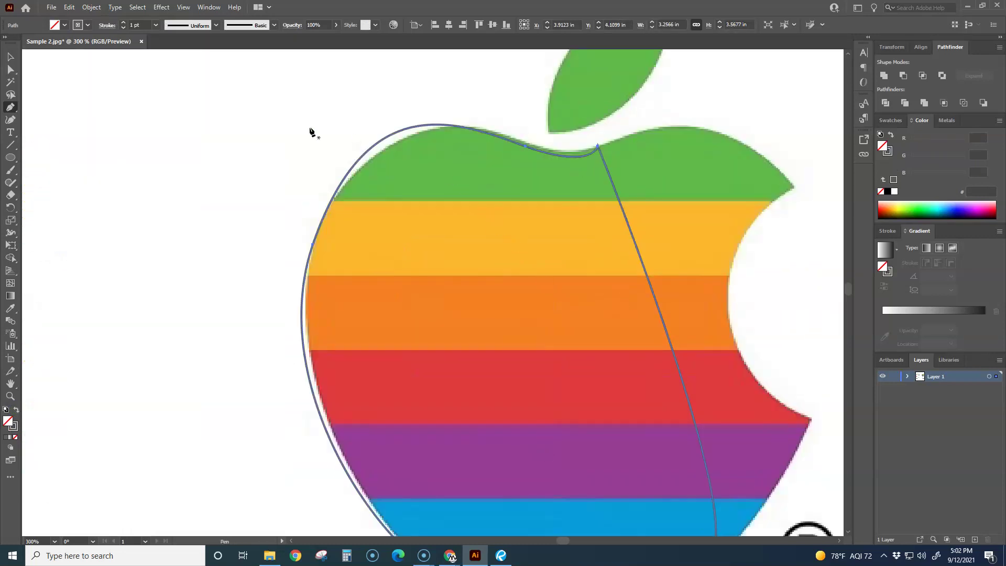
left_click(17, 71)
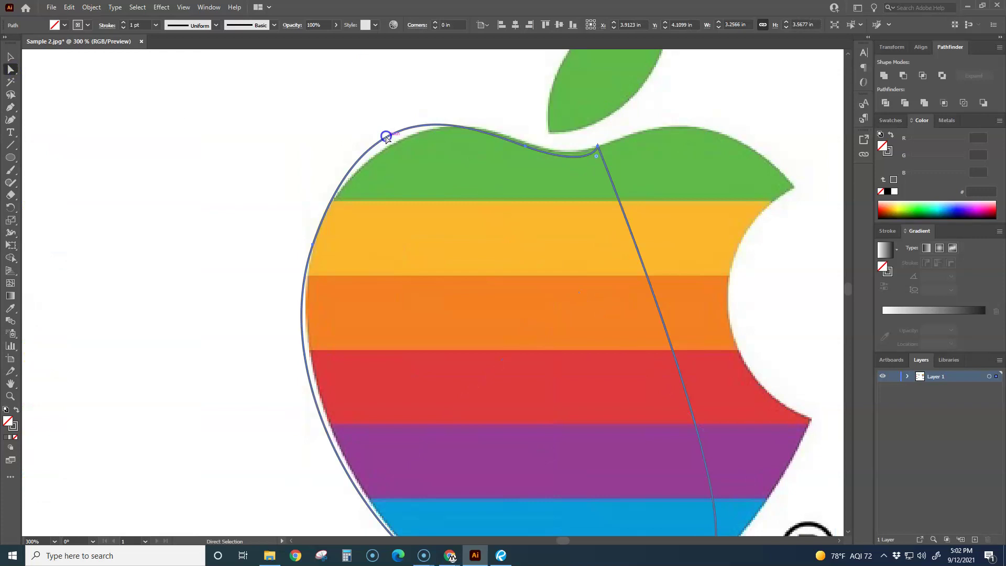
left_click(523, 145)
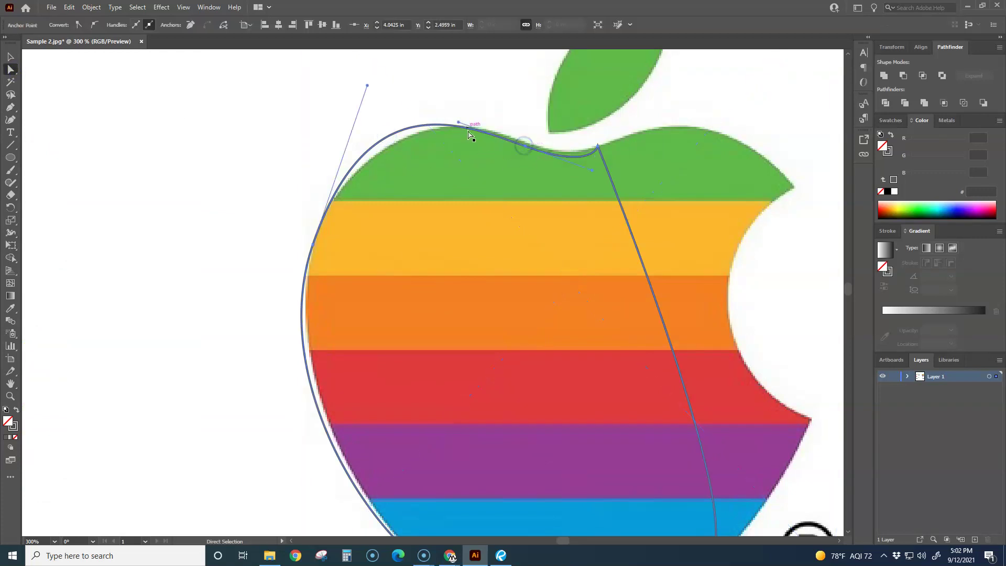
left_click_drag(459, 122, 455, 121)
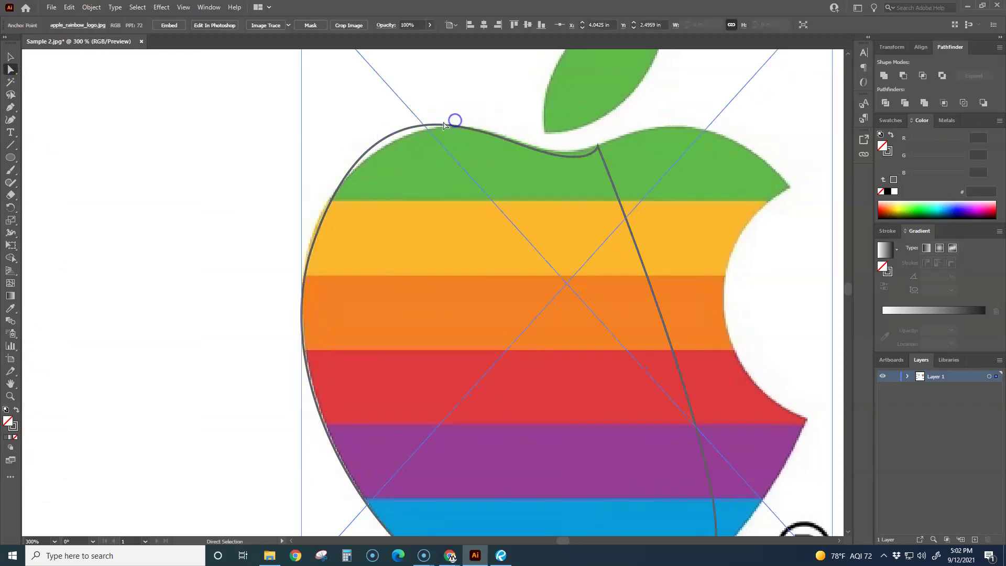
left_click(247, 154)
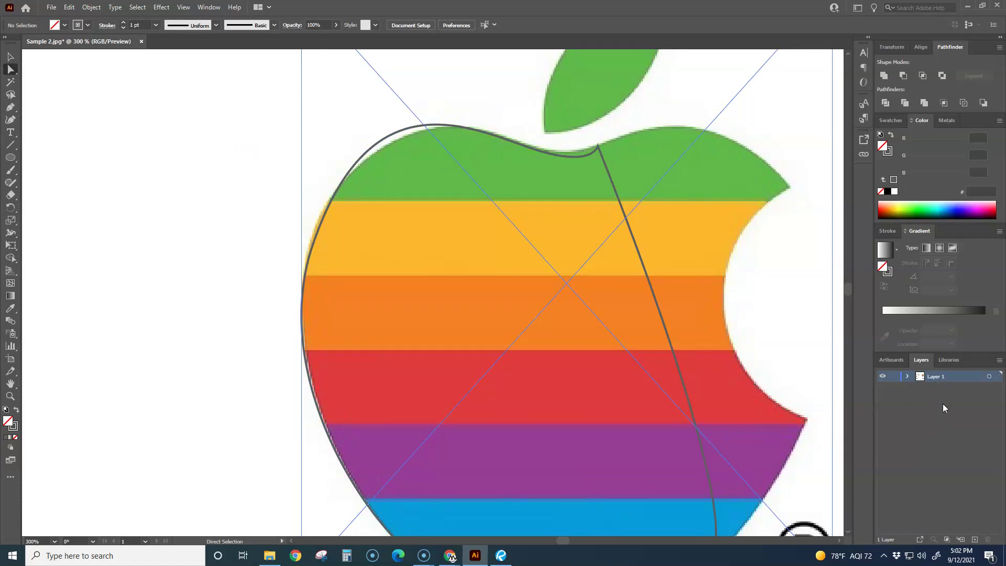
Create a new layer above Layer 1, move the apple outline onto it, and lock Layer 1
left_click(975, 539)
left_click(365, 152)
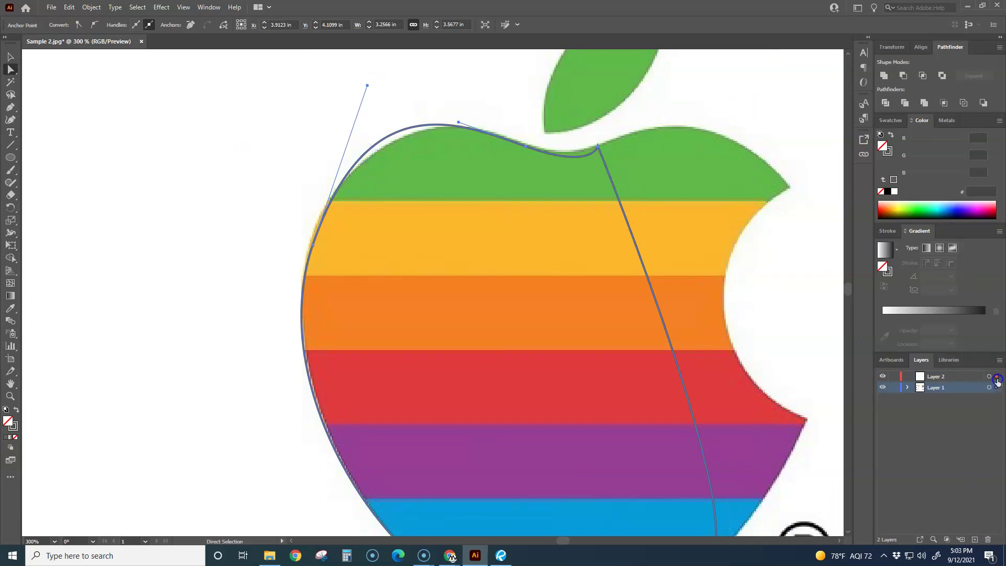
left_click_drag(998, 382, 997, 378)
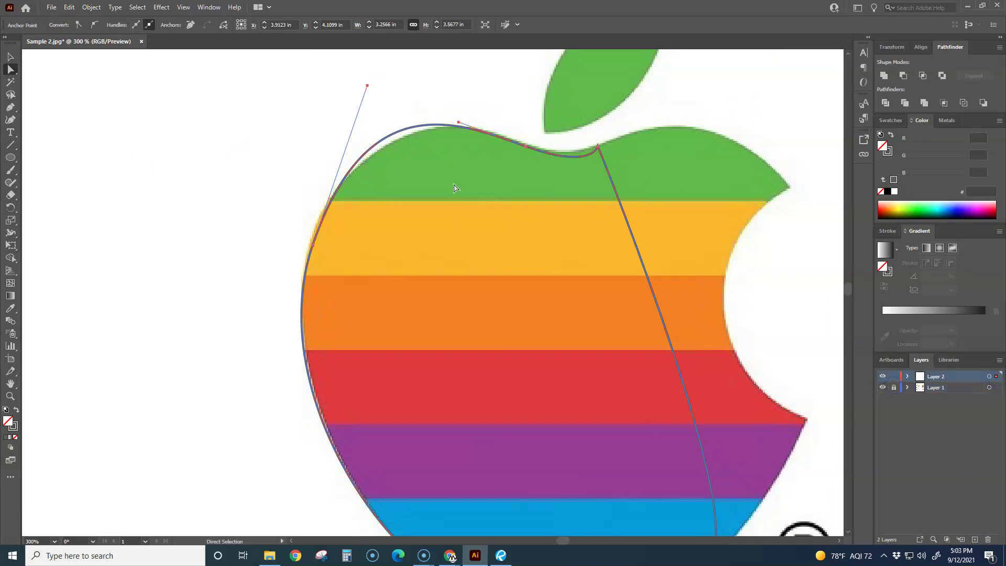
Fit the outline to the apple's upper-left shoulder by adjusting its curve handles and moving the left-side anchor up slightly
left_click_drag(460, 125, 469, 126)
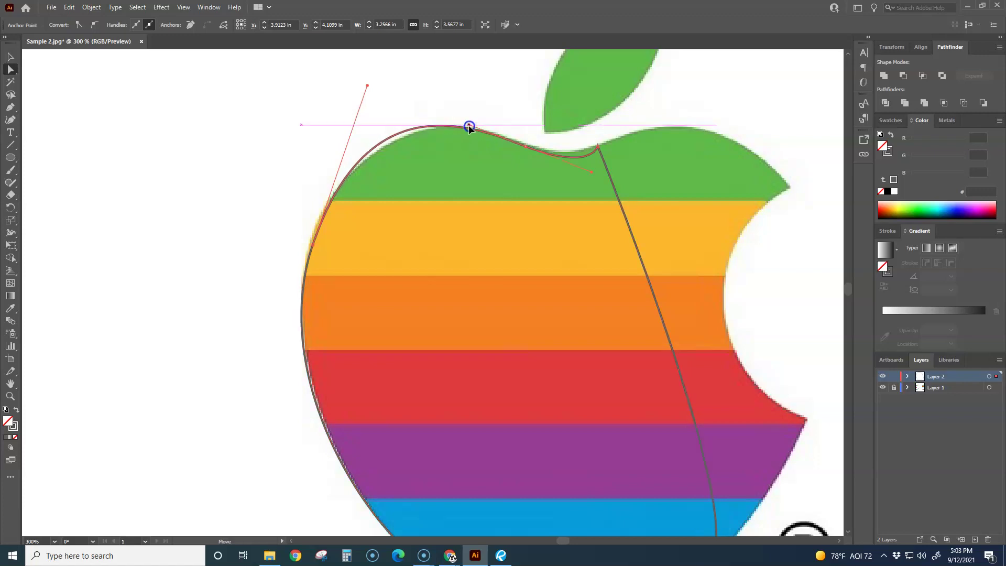
left_click_drag(368, 86, 367, 94)
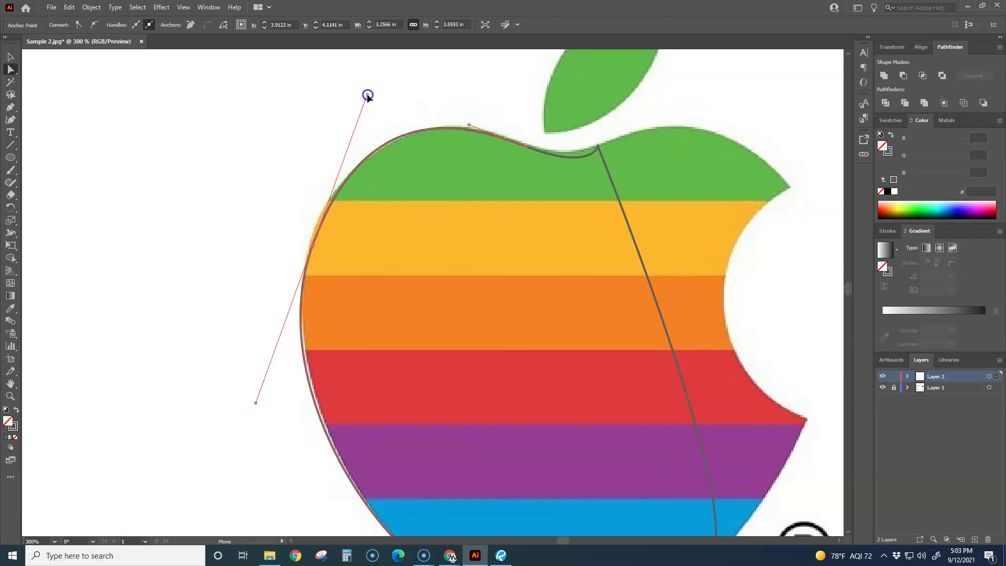
left_click_drag(315, 248, 320, 224)
left_click_drag(367, 82, 383, 100)
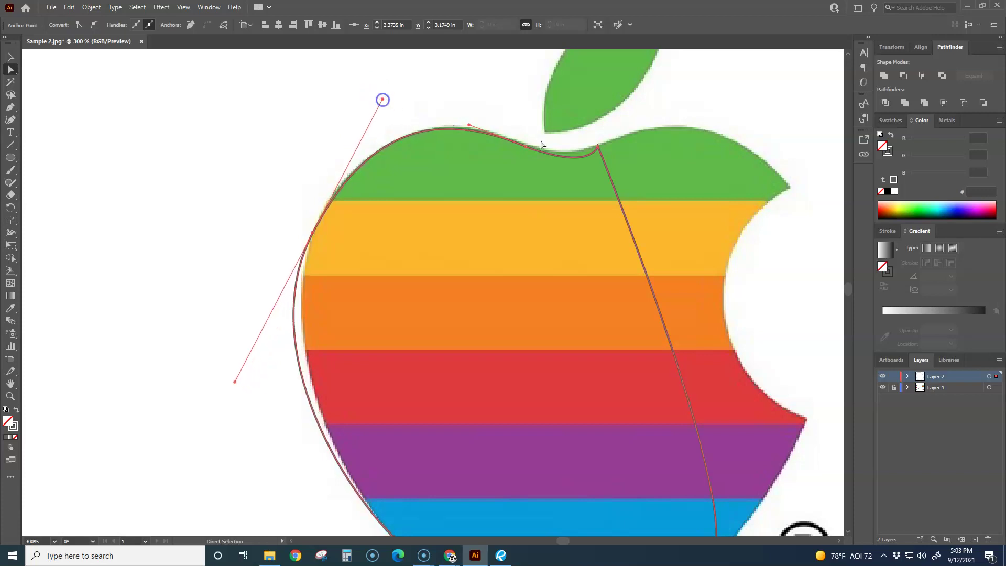
Refine the anchor and handles beside the top dip so the outline follows the apple's upper edge
left_click(597, 146)
left_click_drag(592, 172, 519, 142)
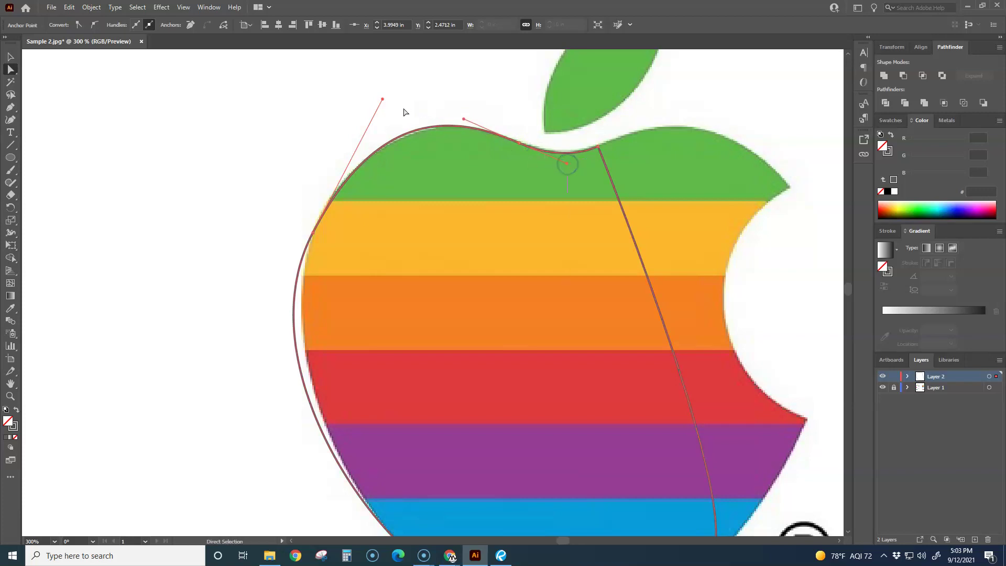
left_click_drag(383, 101, 379, 105)
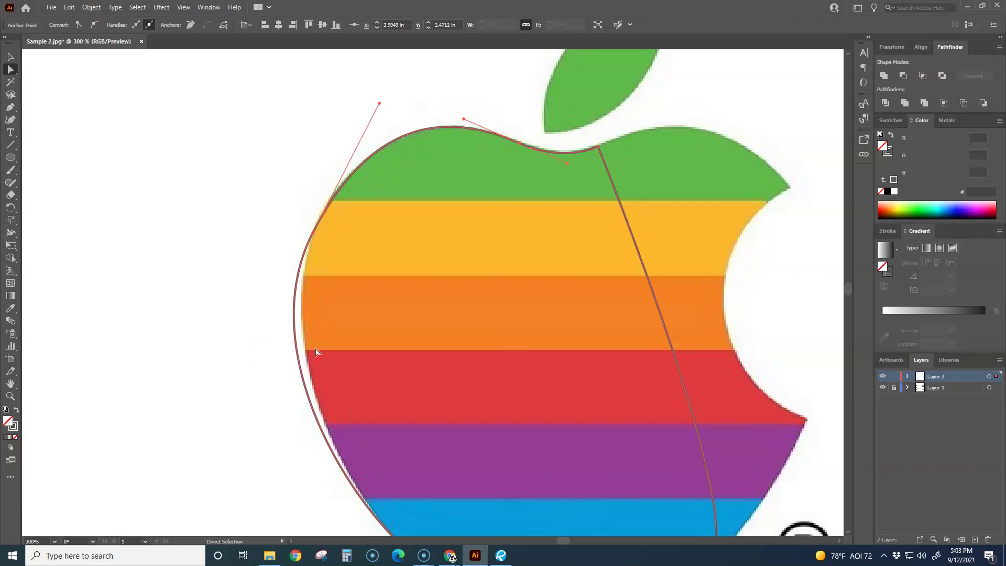
Pull the lower curve handle of the outline's left-side anchor inward, closer to the apple's left edge
scroll(378, 334, "down", 5)
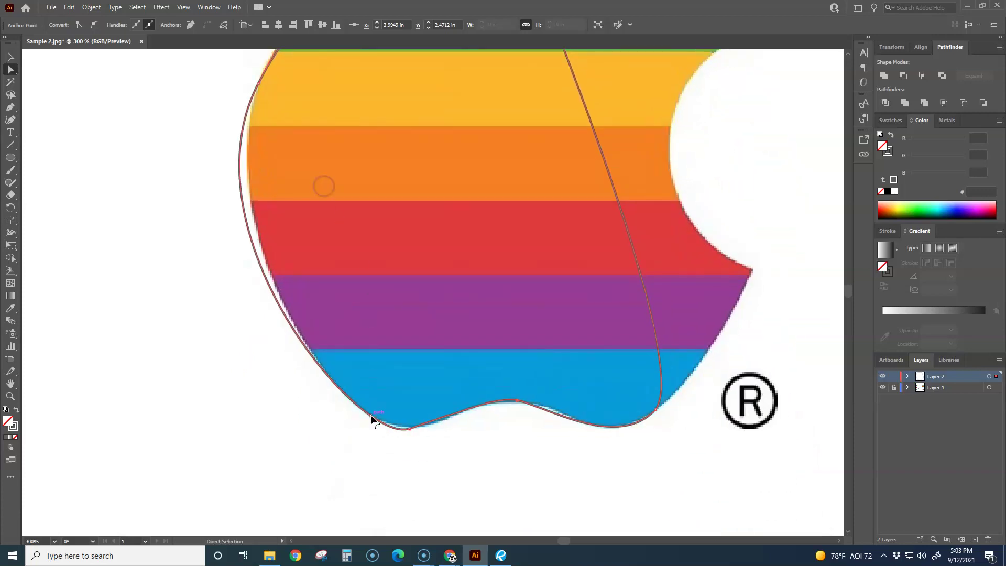
left_click(371, 420)
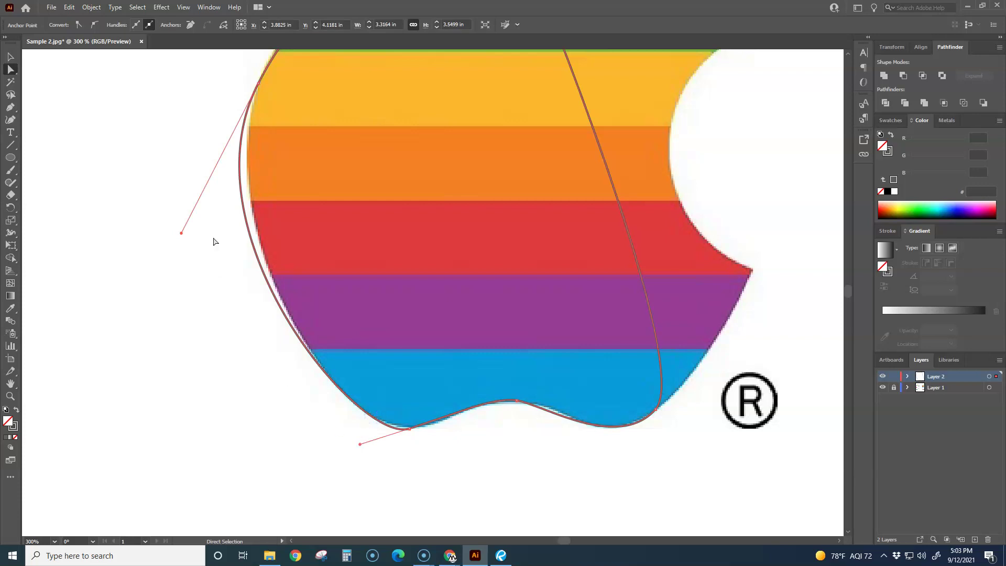
mouse_move(181, 234)
left_mouse_down()
mouse_move(198, 205)
mouse_move(200, 231)
left_mouse_up()
scroll(362, 229, "up", 4)
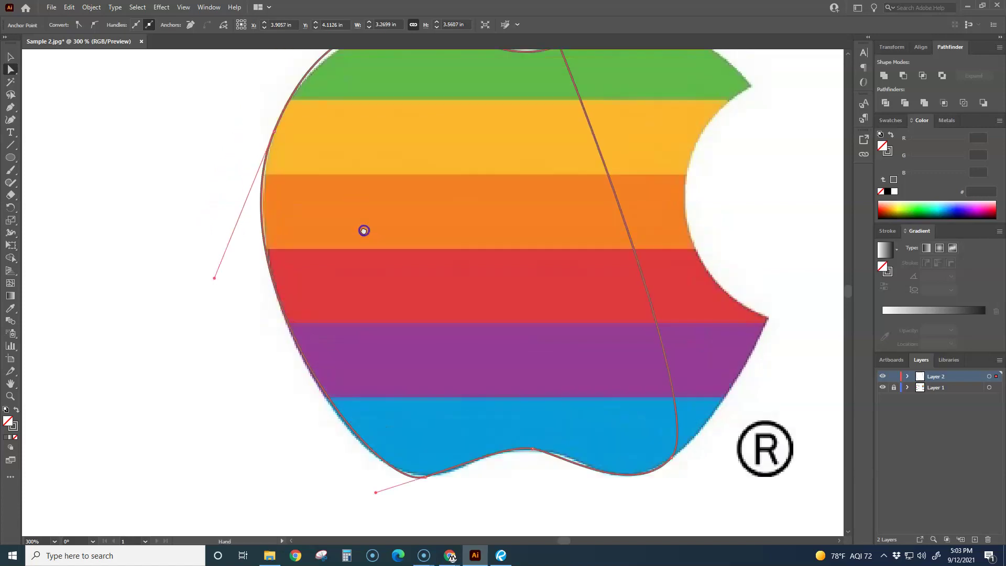
left_click_drag(235, 339, 234, 310)
Refine the left side of the outline by lengthening and leveling the lower-left anchor's handle and shortening the left-side handle
scroll(341, 328, "down", 3)
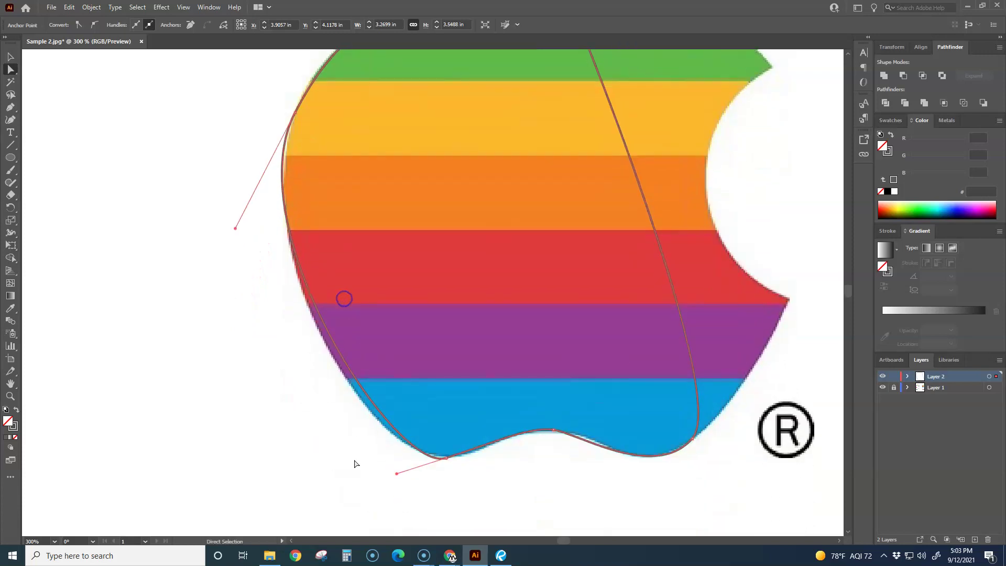
left_click_drag(396, 473, 363, 459)
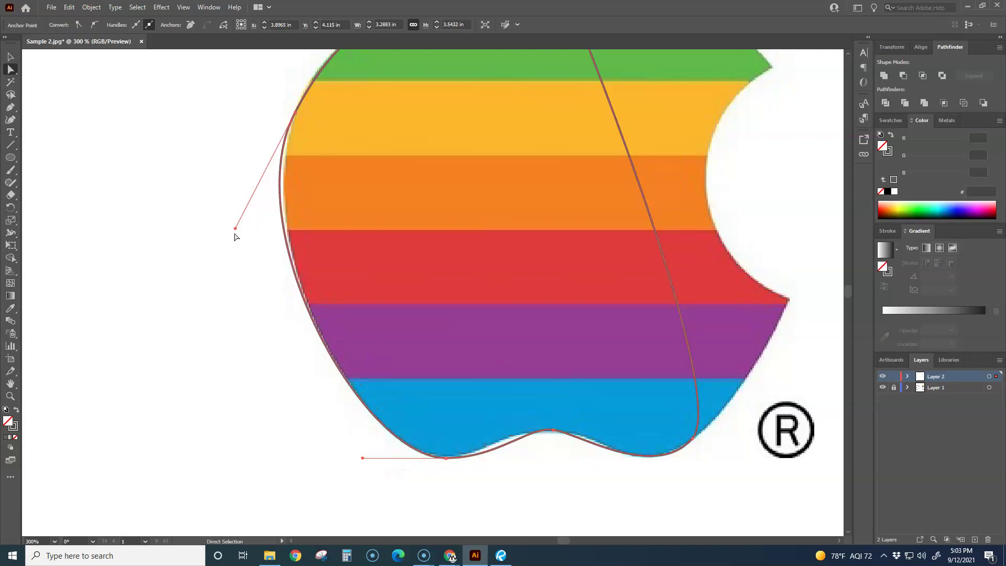
left_click_drag(234, 228, 247, 218)
left_click_drag(256, 246, 221, 294)
left_click_drag(262, 414, 259, 323)
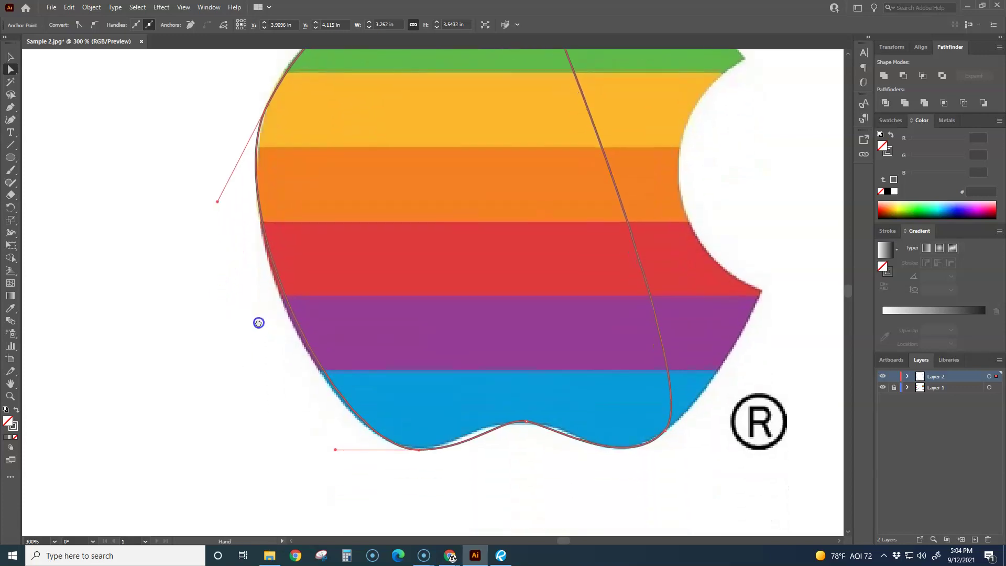
left_click(324, 449)
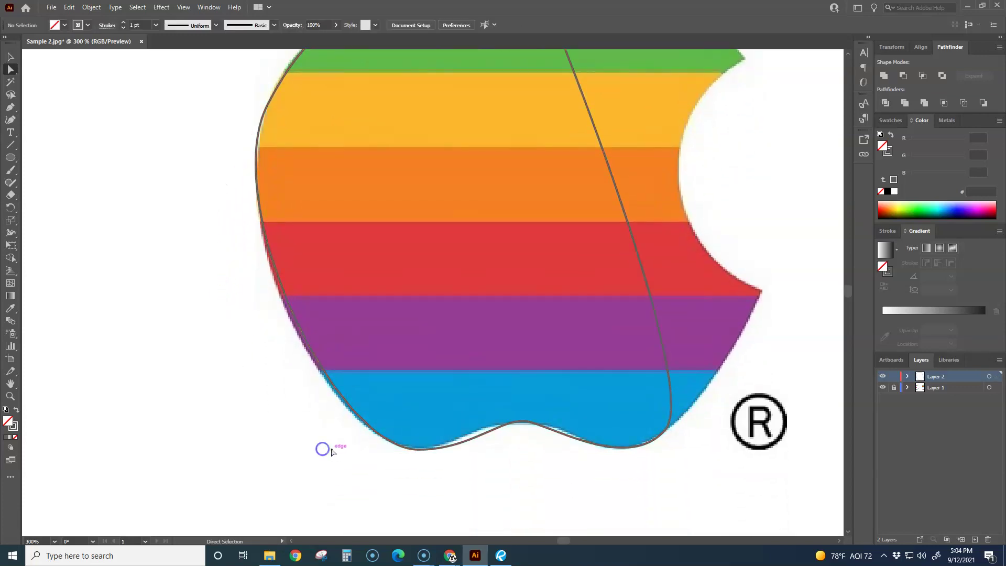
left_click(390, 444)
left_click_drag(336, 451, 329, 450)
Move the bottom notch's anchor slightly left and extend both its handles horizontally so the outline follows the notch
left_click_drag(527, 423, 515, 423)
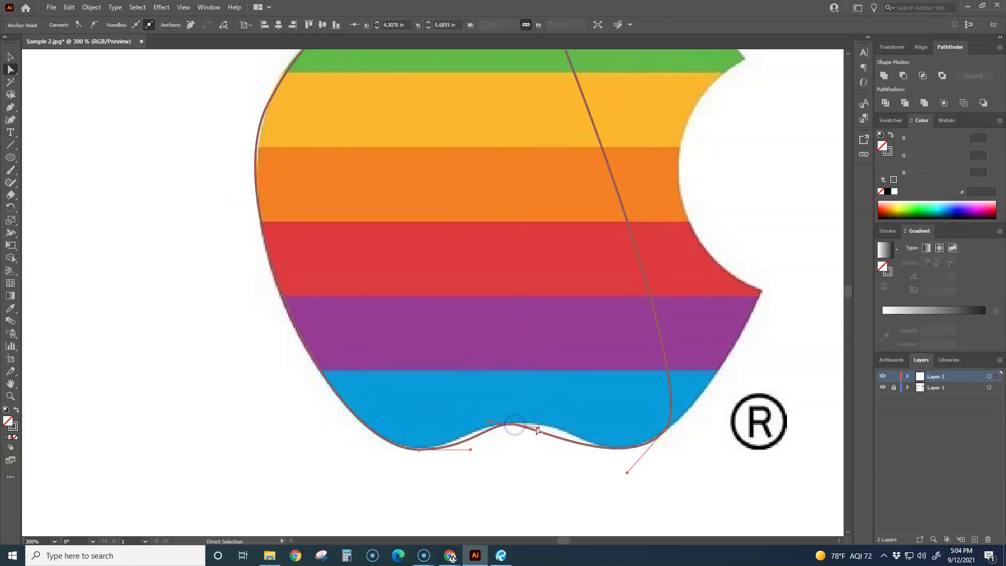
left_click(540, 416)
left_click(515, 425)
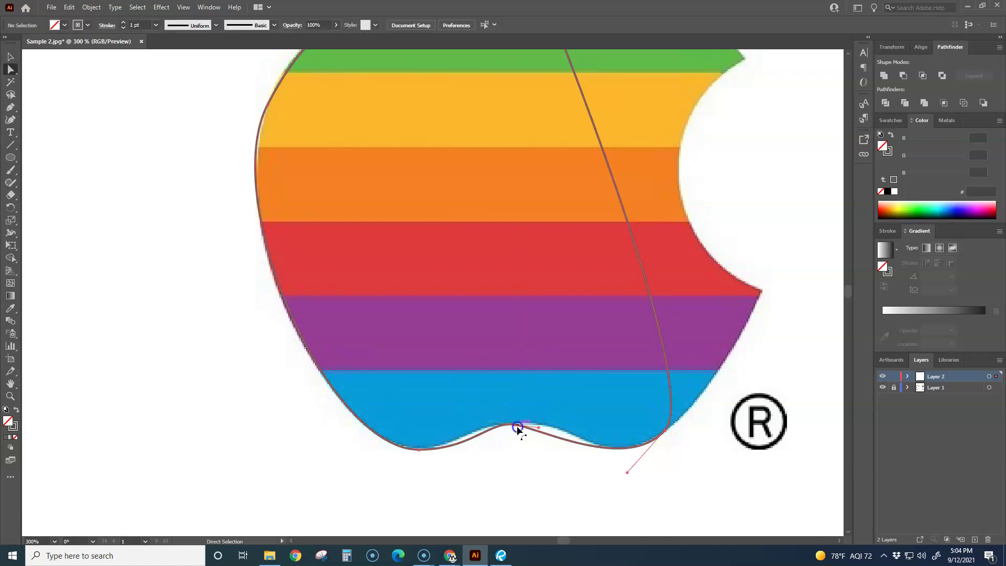
scroll(517, 427, "up", 1)
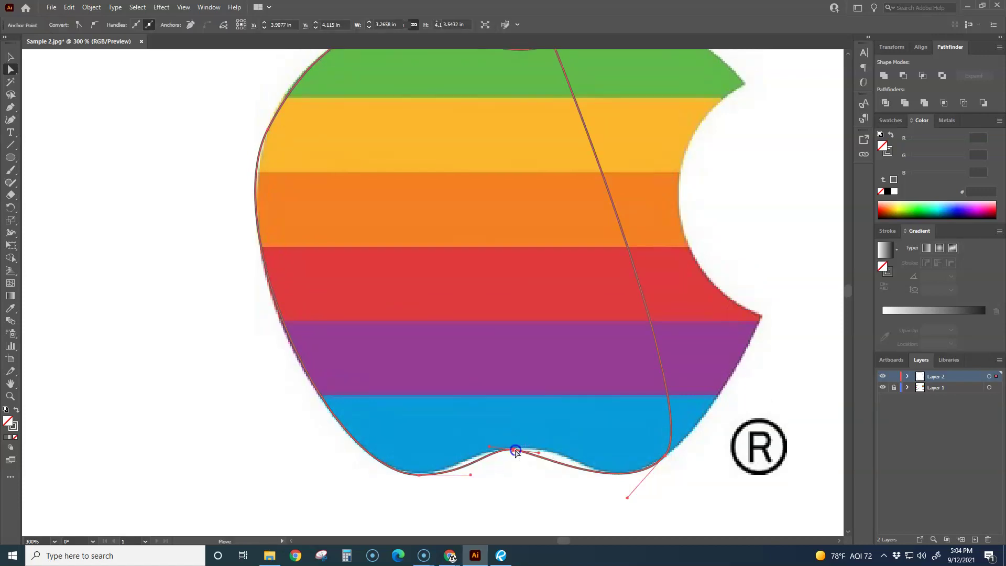
left_click(516, 450)
left_click_drag(539, 447, 598, 448)
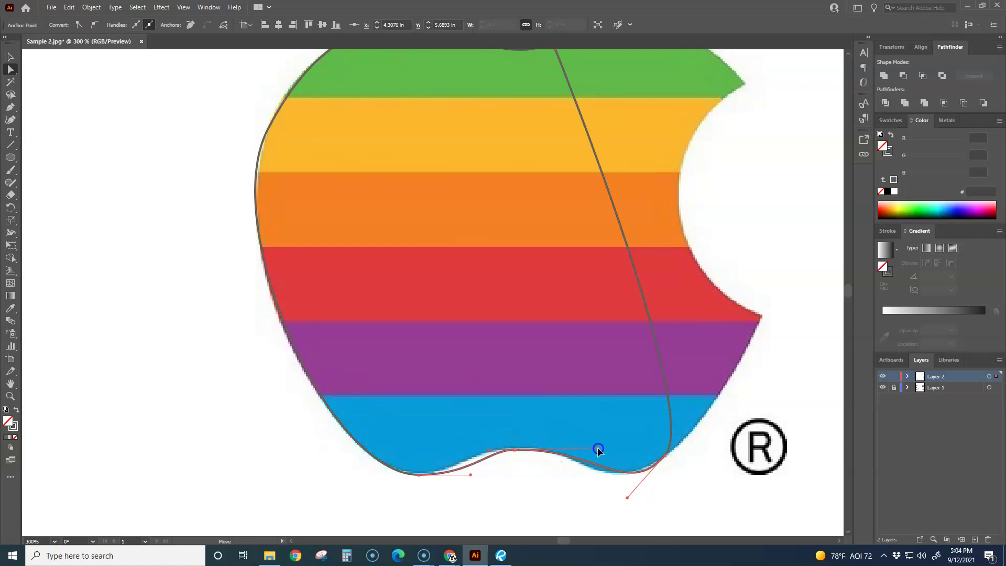
left_click_drag(487, 450, 450, 451)
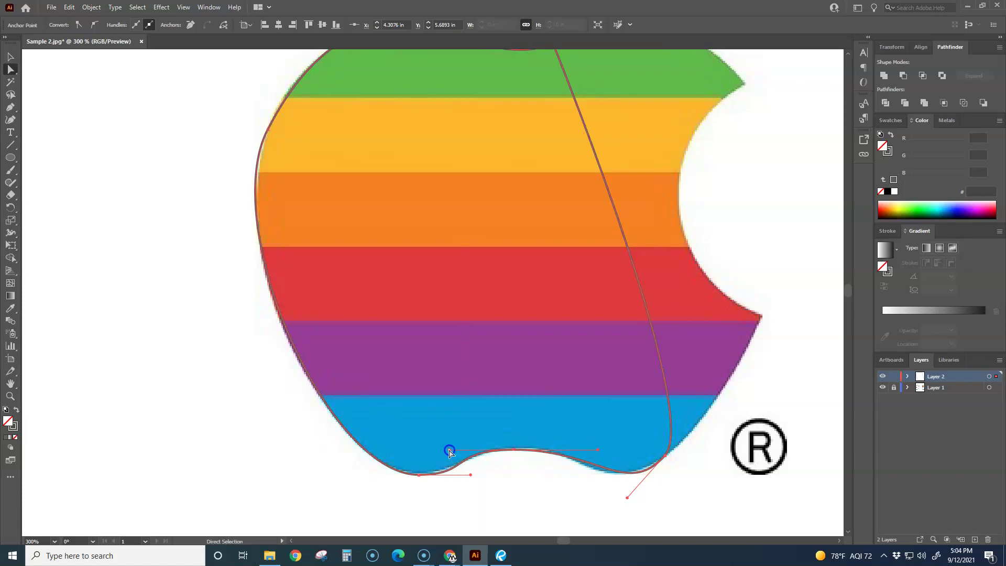
left_click(505, 489)
Draw a rectangle over the outline's right part from the apple's center and subtract it with Minus Front, keeping the left half
scroll(507, 492, "down", 2)
left_click_drag(537, 493, 512, 415)
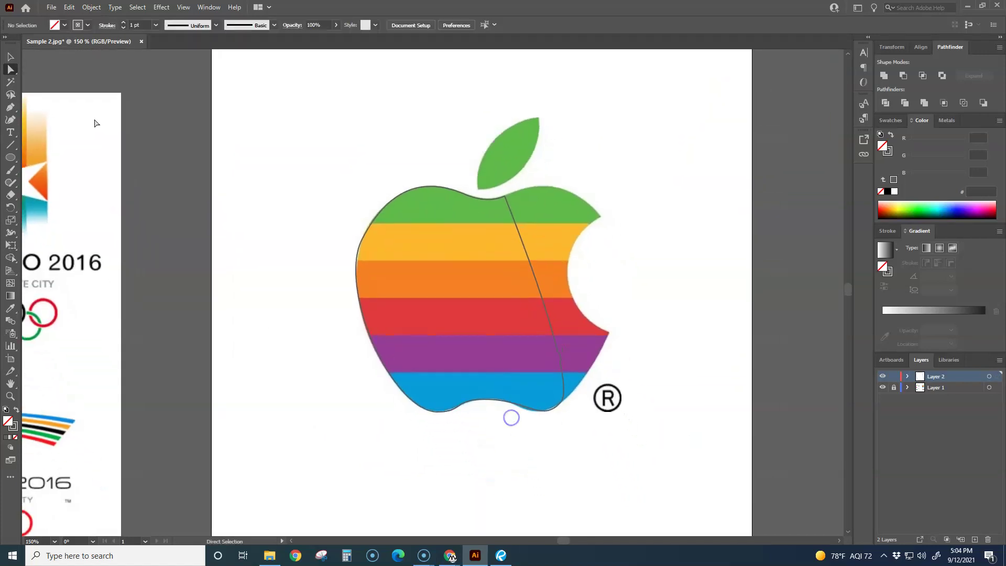
left_click(10, 157)
left_click(69, 158)
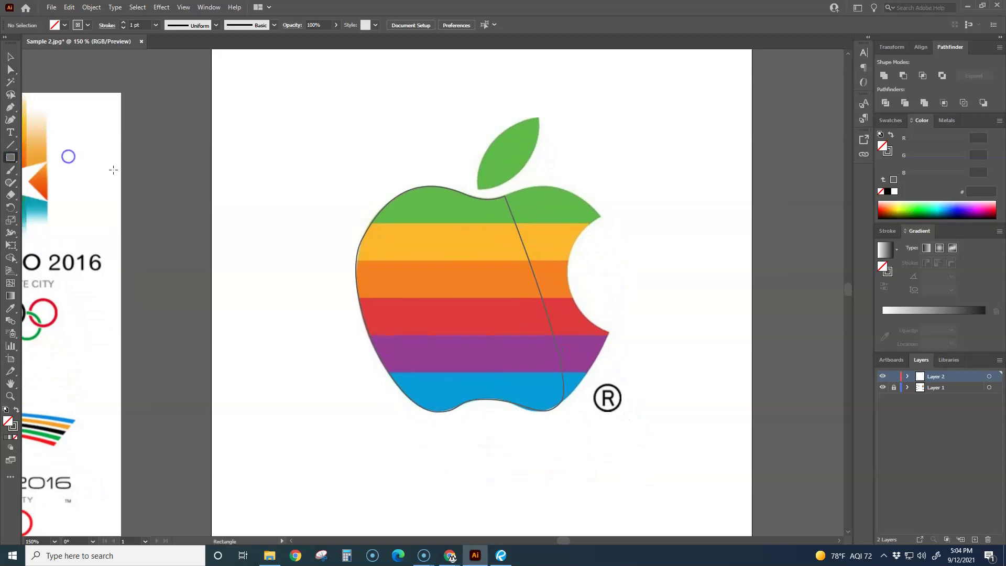
mouse_move(490, 195)
left_mouse_down()
mouse_move(587, 473)
mouse_move(588, 428)
left_mouse_up()
left_click(10, 57)
left_click(434, 376, "shift")
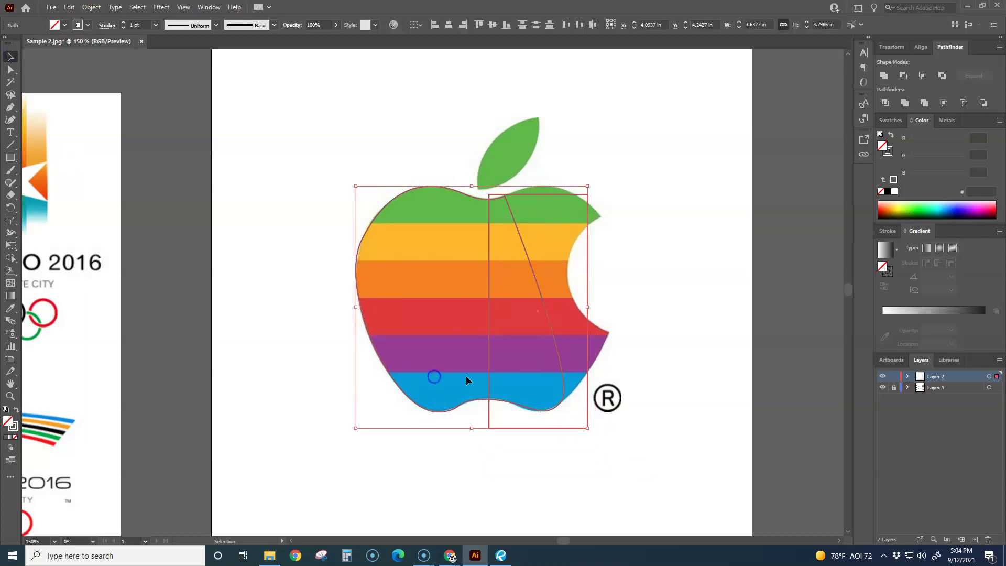
left_click(903, 76)
left_click(677, 271)
Reflect a copy of the half apple across the vertical axis and align it against the left half's center edge
left_click(489, 257)
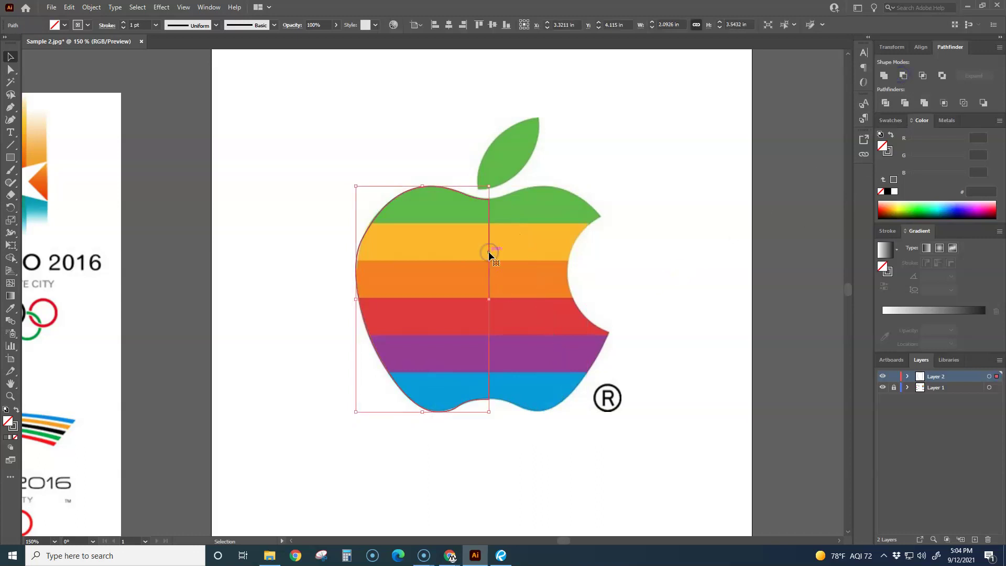
left_click(93, 8)
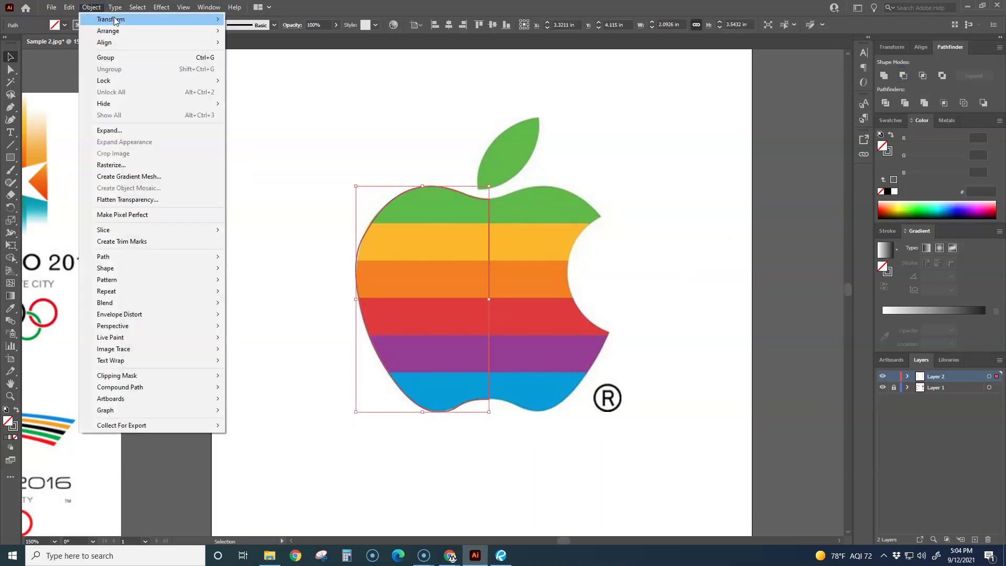
mouse_move(114, 19)
left_click(259, 55)
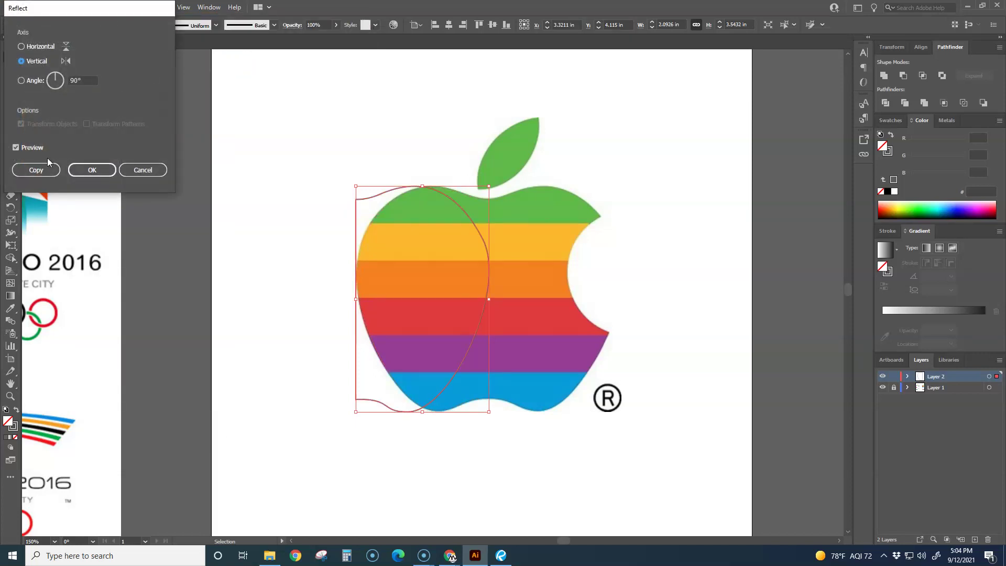
left_click(37, 166)
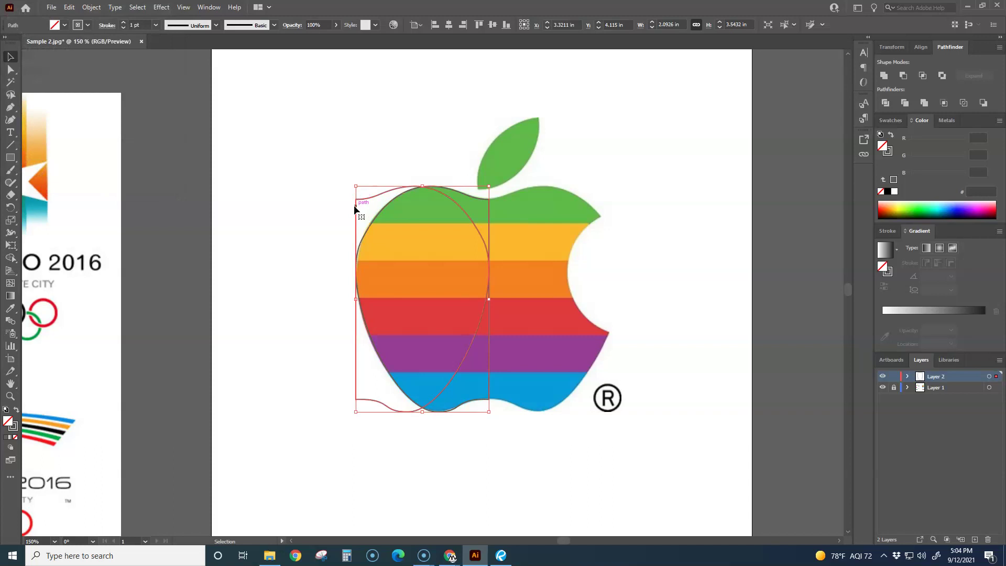
left_click_drag(355, 212, 488, 215)
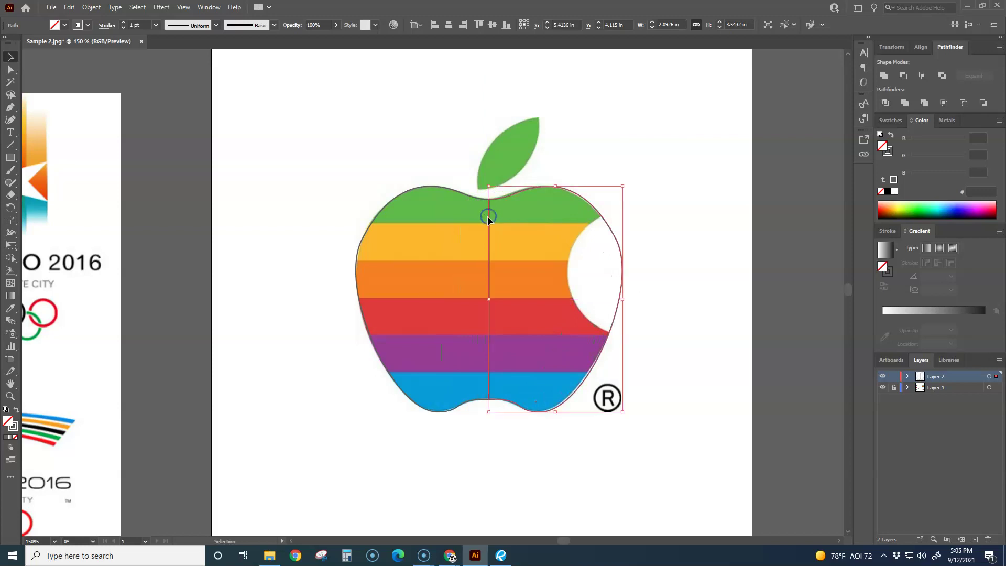
Unite the two apple halves into a single outline
left_click_drag(673, 278, 379, 238)
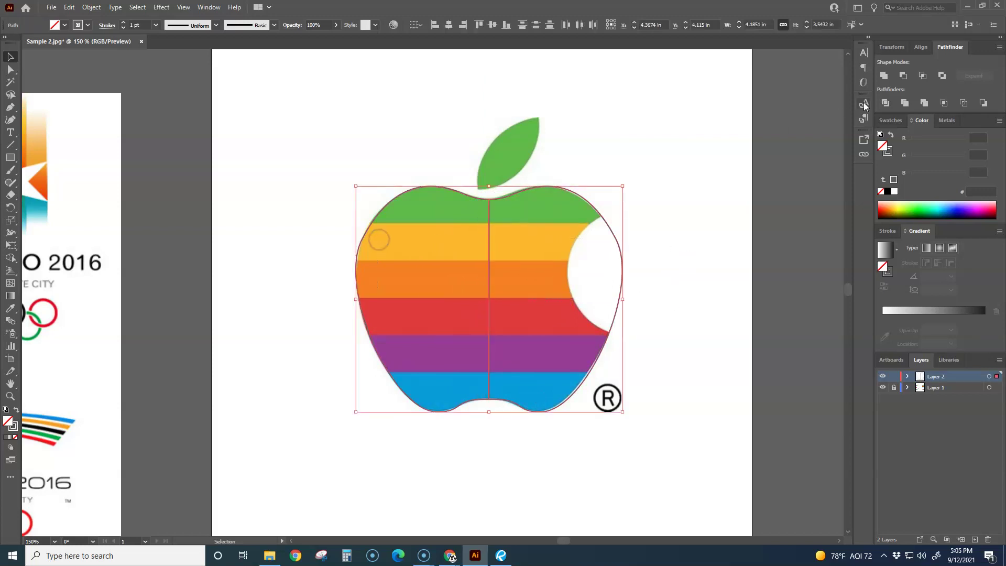
left_click(885, 76)
left_click(717, 221)
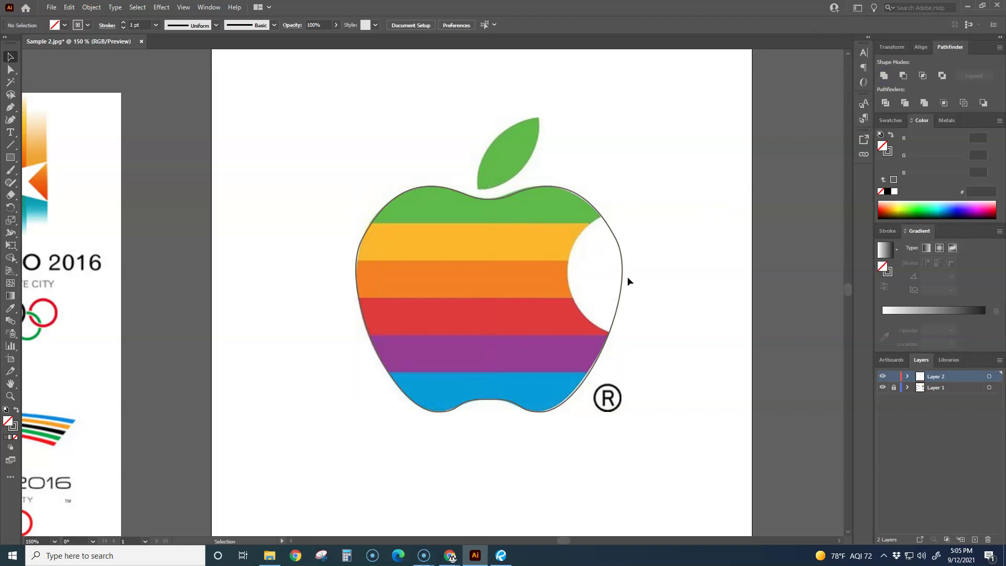
Draw a circle matching the bite on the apple's right side and subtract it from the outline with Minus Front
left_click_drag(10, 157, 71, 181)
left_click_drag(648, 269, 568, 337)
left_click(11, 58)
left_click(285, 146)
left_click_drag(558, 314, 558, 313)
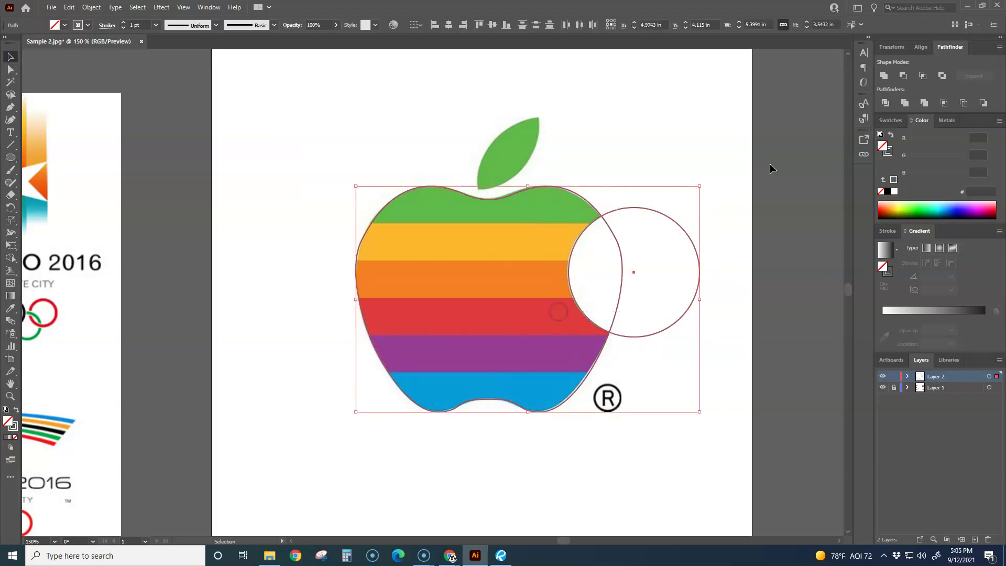
left_click(901, 77)
left_click(674, 212)
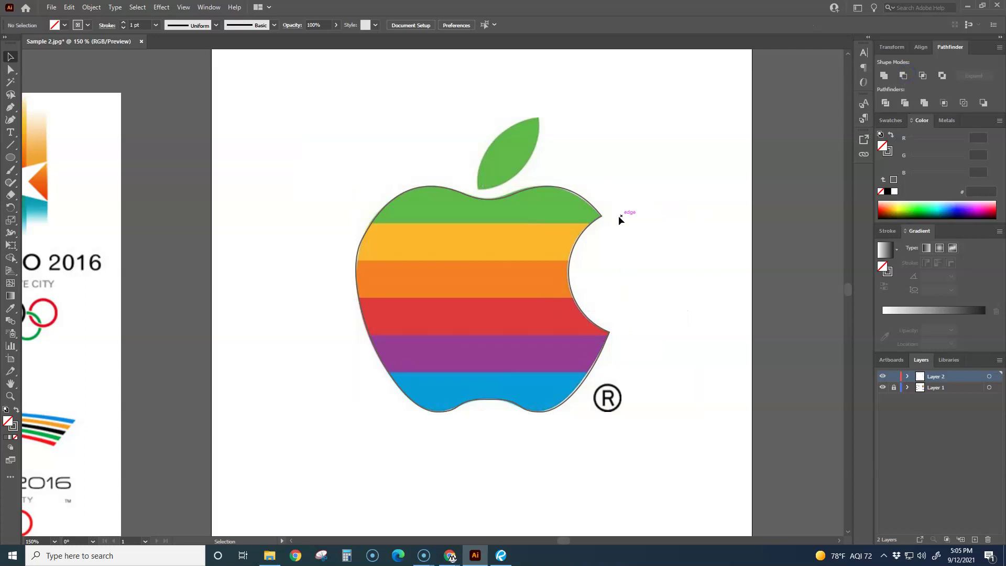
Draw a circle about 1.96 in wide along the leaf's left edge and place a copy along its right edge
left_click(16, 158)
left_click_drag(512, 155, 603, 236)
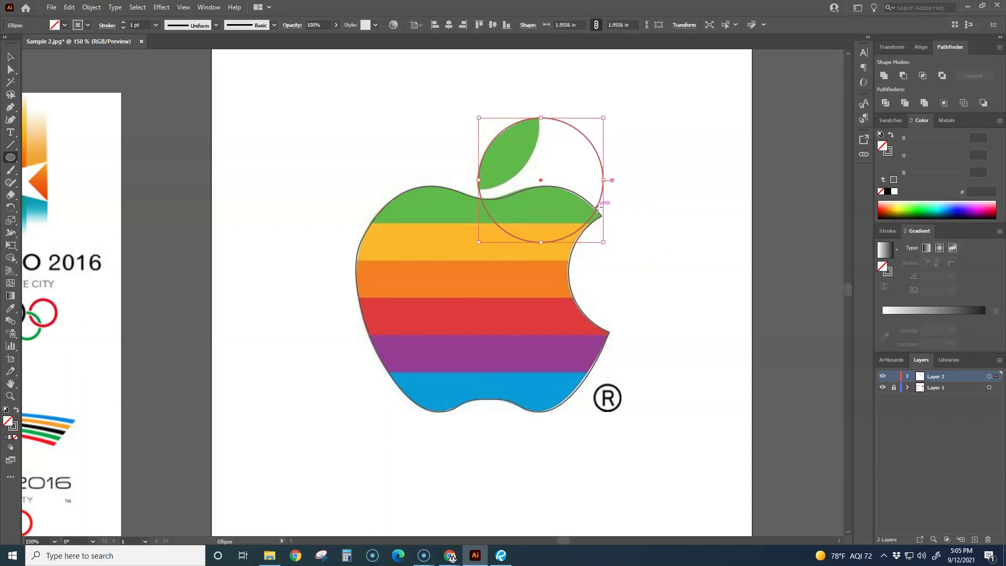
left_click(9, 56)
left_click_drag(603, 214, 532, 158)
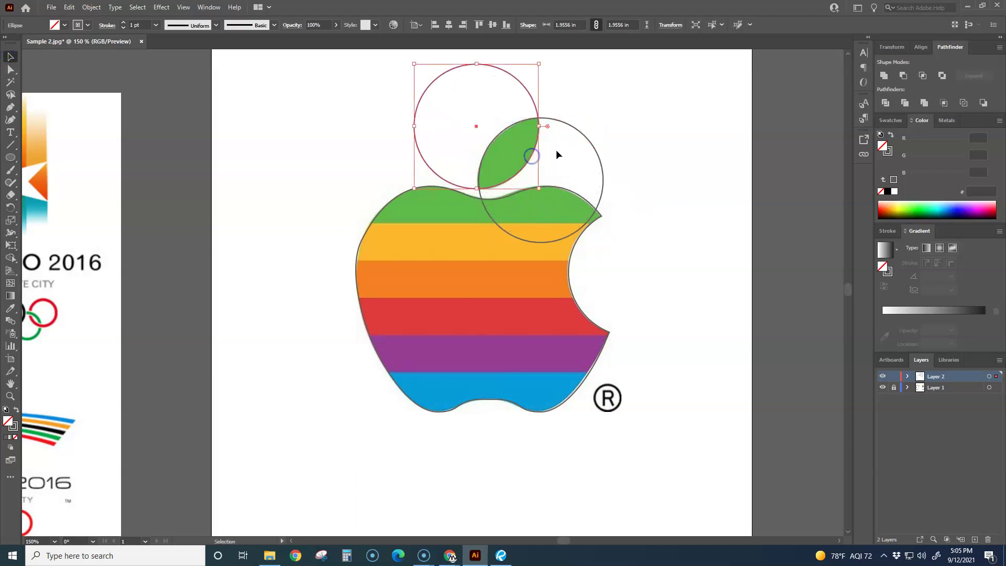
left_click(654, 120)
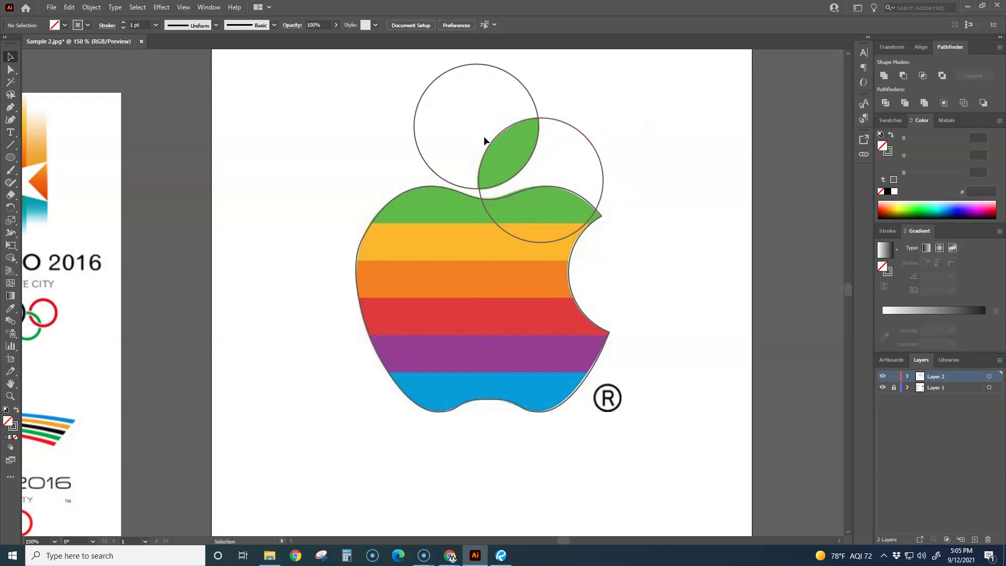
Intersect the two overlapping circles to form the leaf shape
left_click_drag(640, 120, 507, 106)
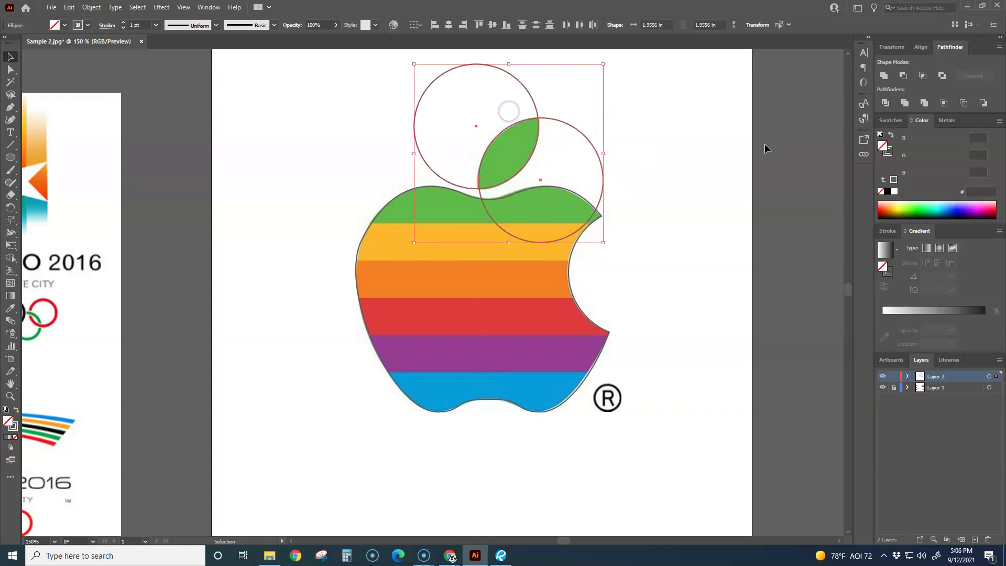
left_click(923, 76)
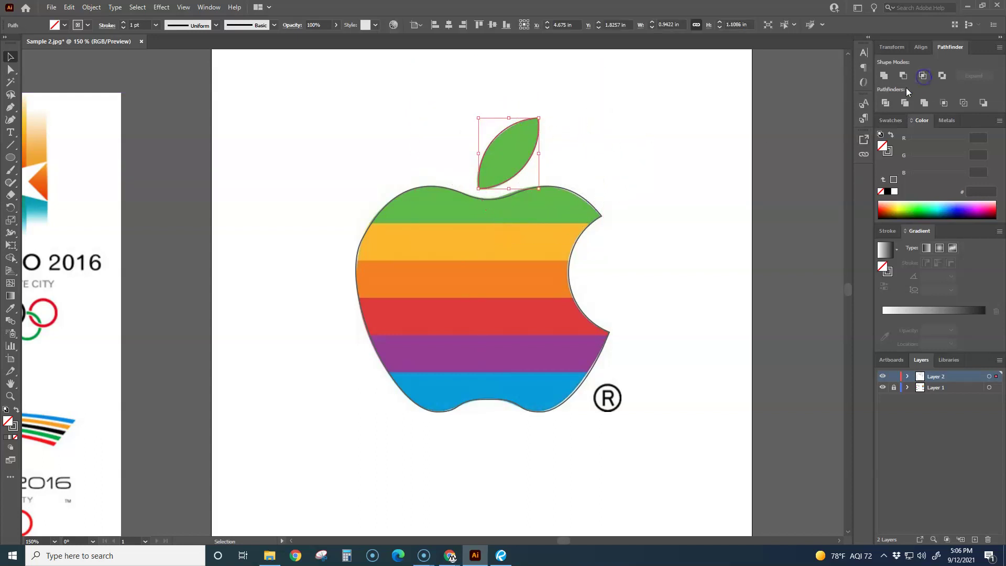
left_click(687, 152)
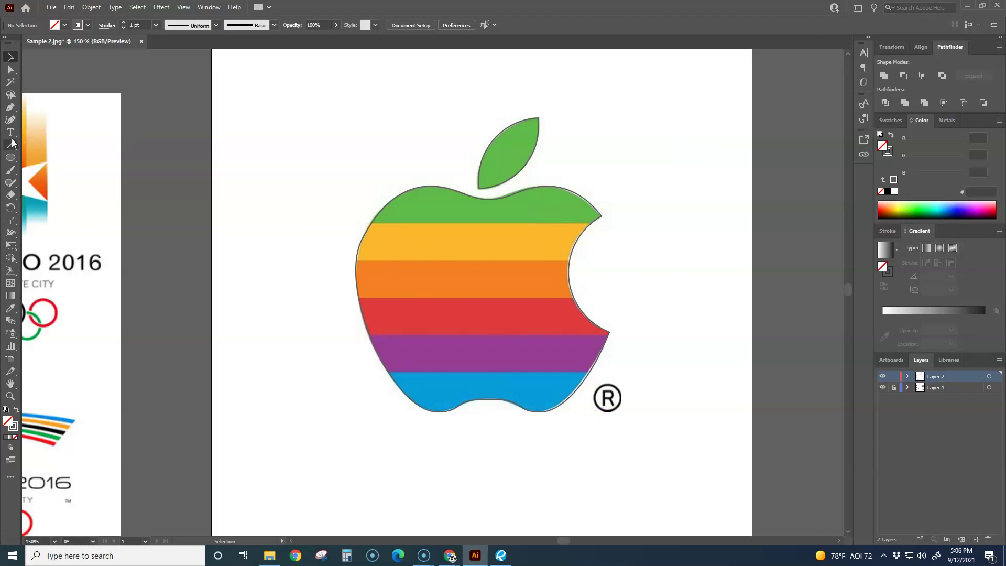
Draw three rectangles across the apple's green, orange and purple stripes, the orange one about 4.36 by 0.62 in
left_click(9, 157)
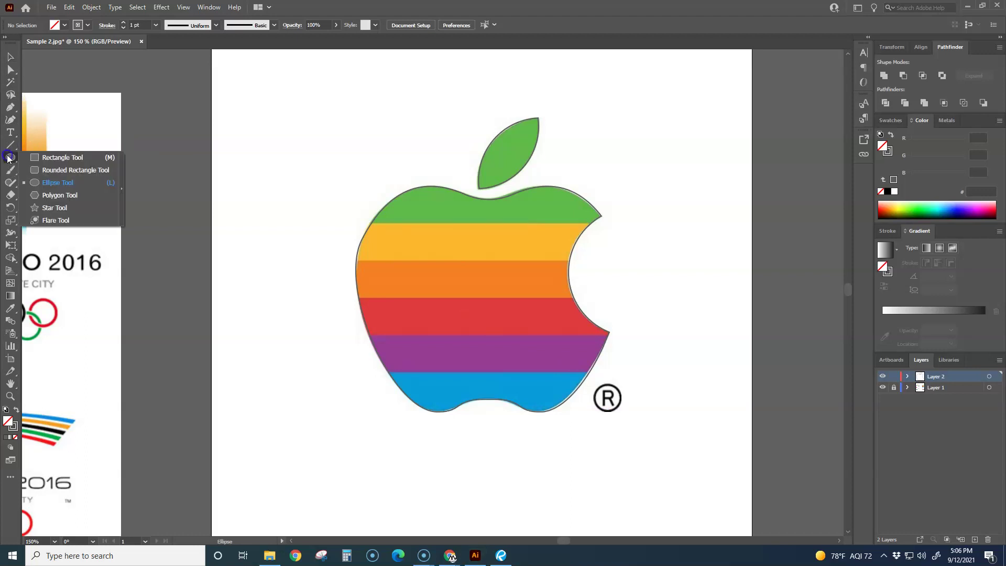
left_click(70, 160)
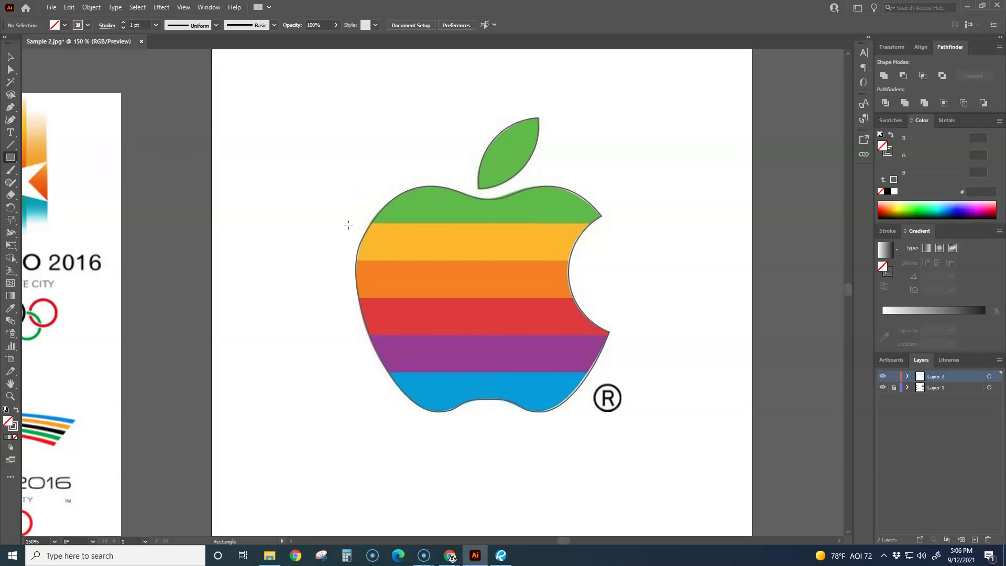
left_click_drag(351, 223, 649, 182)
left_click_drag(345, 261, 620, 296)
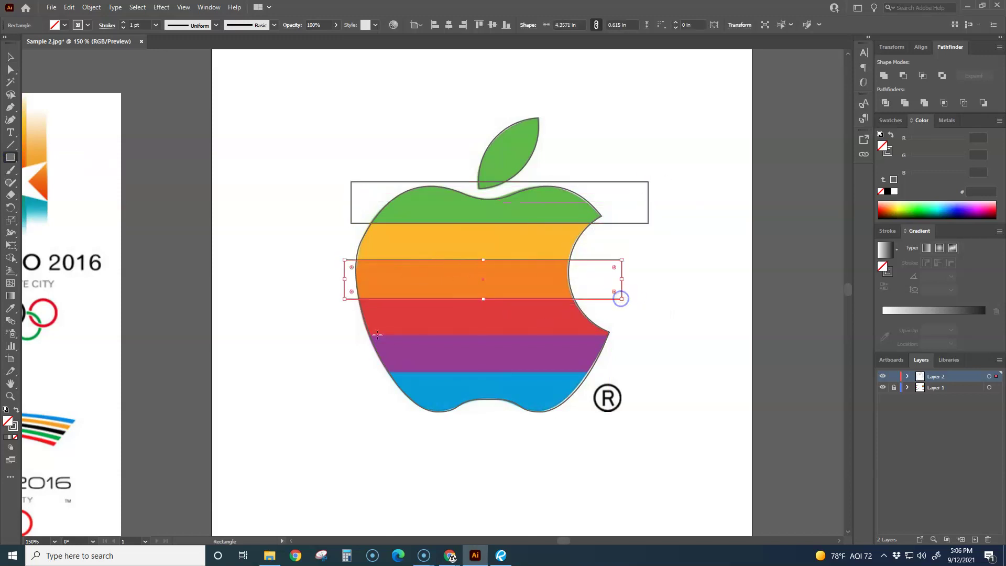
left_click_drag(351, 336, 654, 373)
Select the apple outline with the three stripe rectangles and split them with the Pathfinder Divide operation
left_click(11, 56)
left_click(272, 398)
left_click_drag(414, 429, 338, 176)
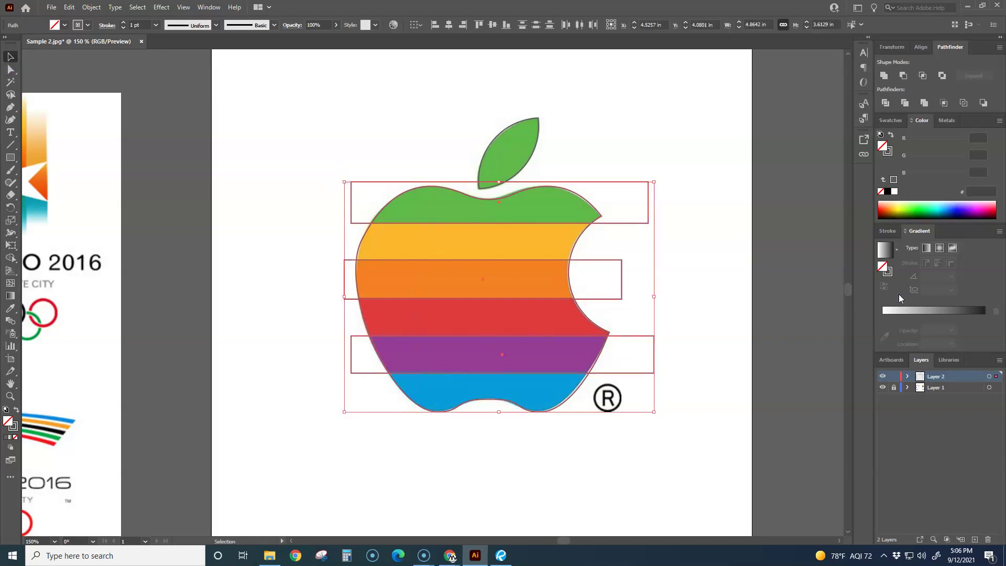
left_click(886, 102)
left_click(658, 143)
Ungroup the divided apple shapes and delete the leftover rectangle piece around the green stripe
left_click_drag(642, 179, 600, 128)
key("ctrl+z")
right_click(646, 164)
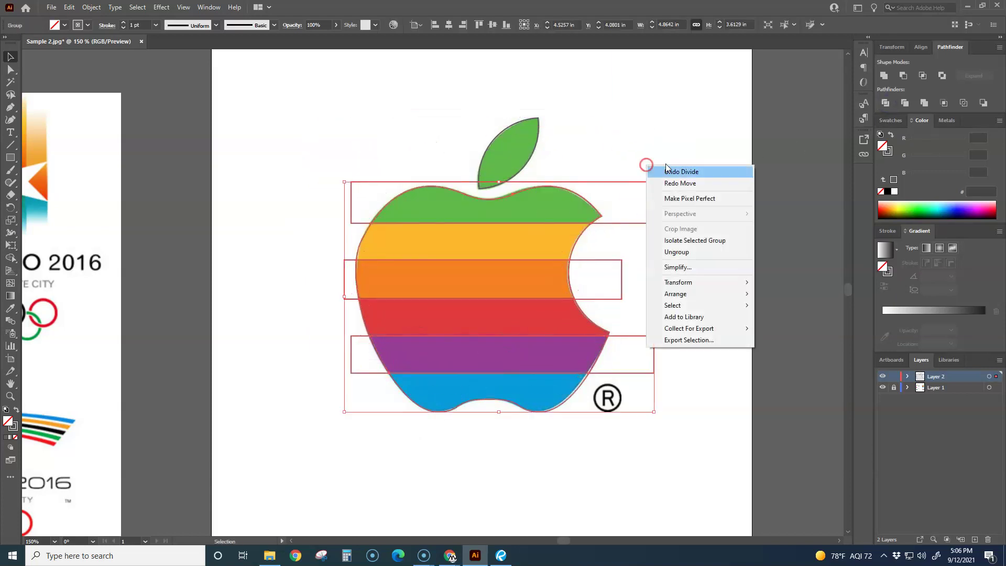
left_click(682, 252)
left_click(667, 162)
left_click_drag(643, 182, 502, 111)
key("Delete")
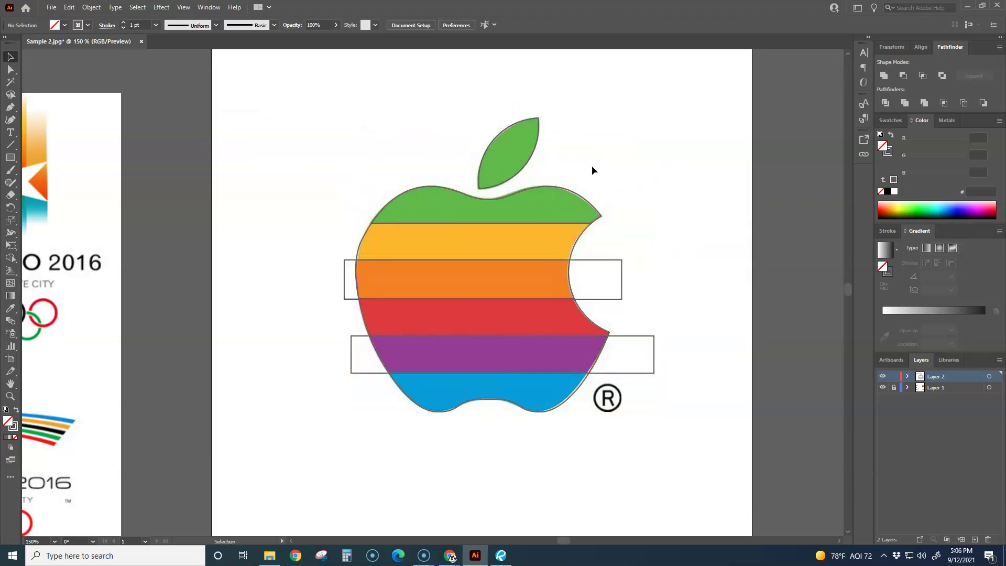
Delete the leftover rectangle pieces sticking out on both sides of the orange and purple stripes
left_click_drag(609, 257, 652, 250)
key("Delete")
left_click_drag(346, 263, 288, 267)
key("Delete")
left_click(319, 172)
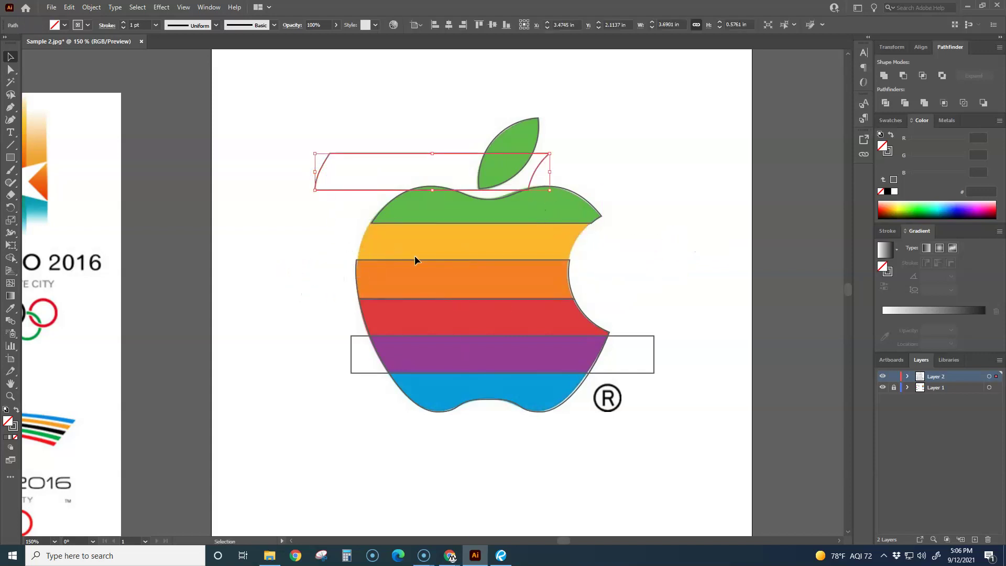
key("ctrl+z")
left_click_drag(637, 341, 690, 285)
key("Delete")
left_click(351, 370)
key("Delete")
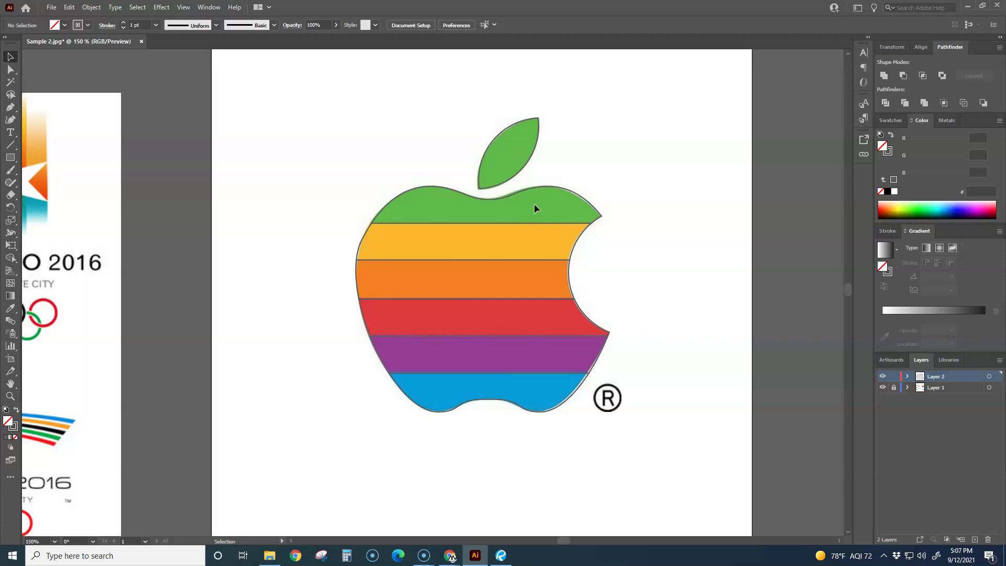
Sample the leaf's green (60BA49) from the reference logo and fill the apple's top stripe with it
double_click(6, 422)
left_click(468, 119)
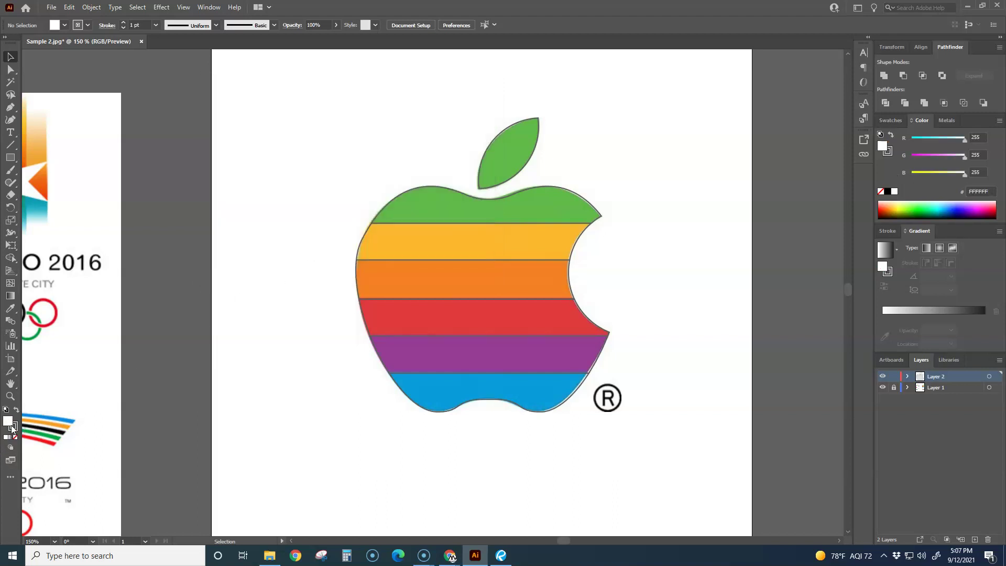
left_click(11, 308)
left_click(507, 154)
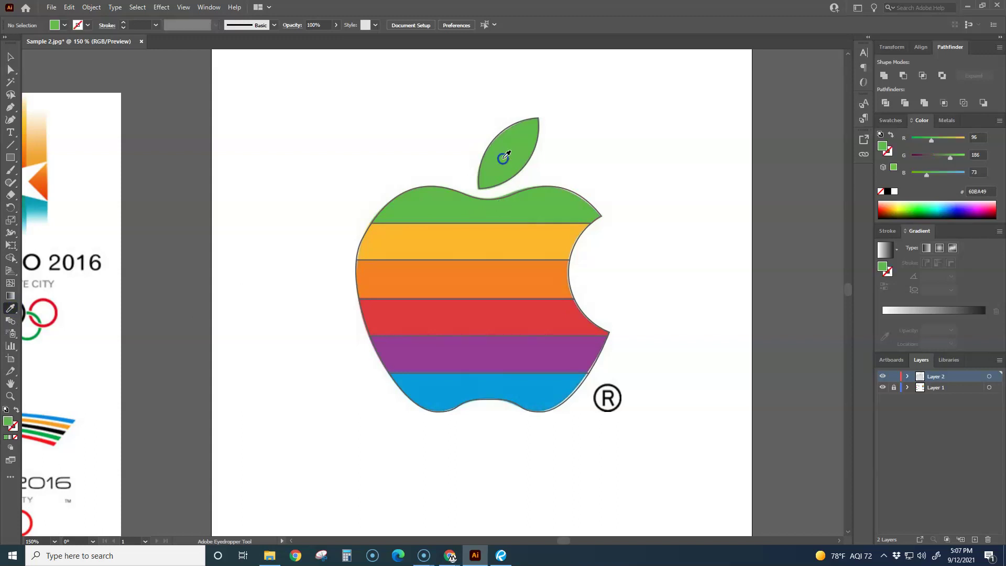
left_click(10, 56)
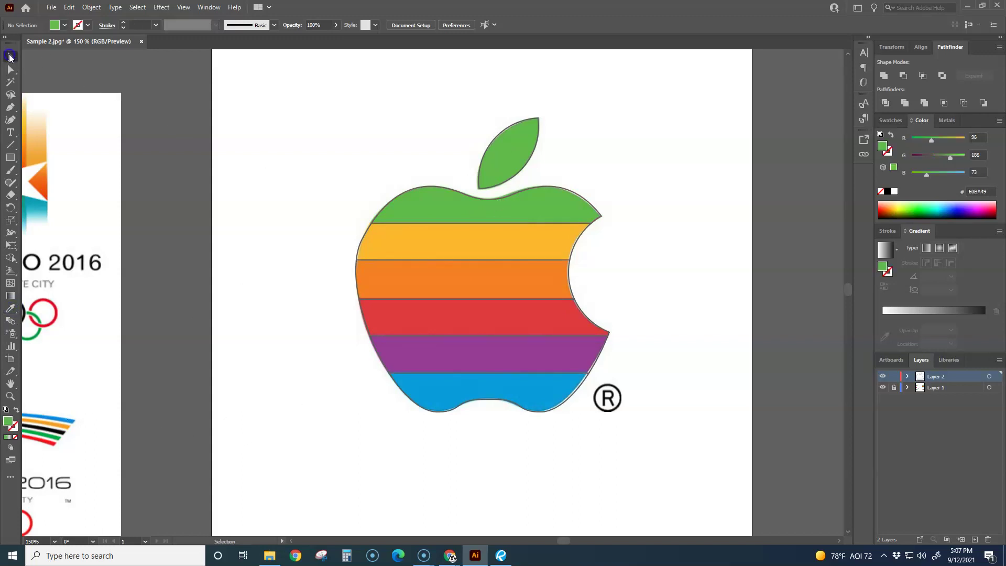
left_click(524, 167)
key("a")
left_click(562, 191)
key("v")
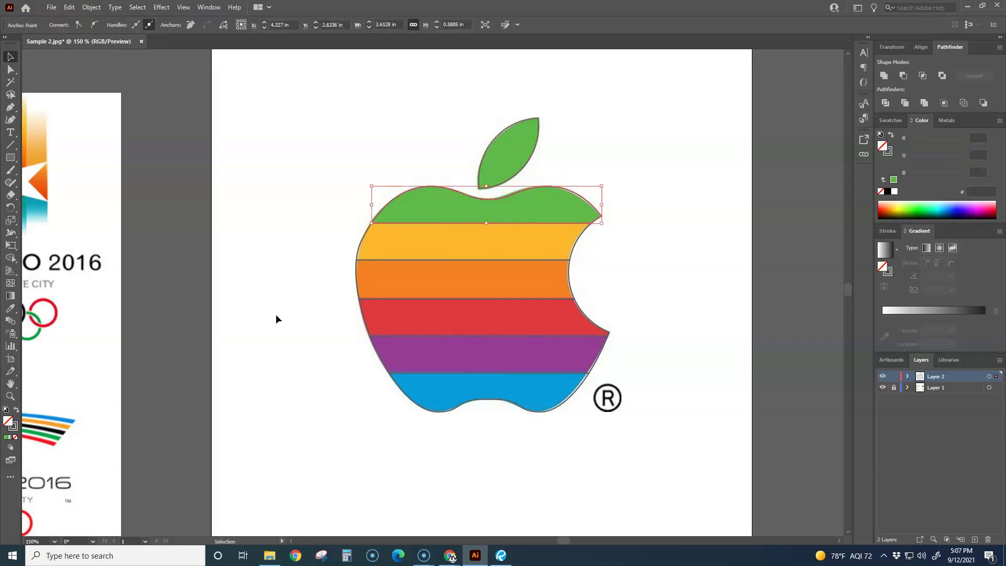
left_click(7, 439)
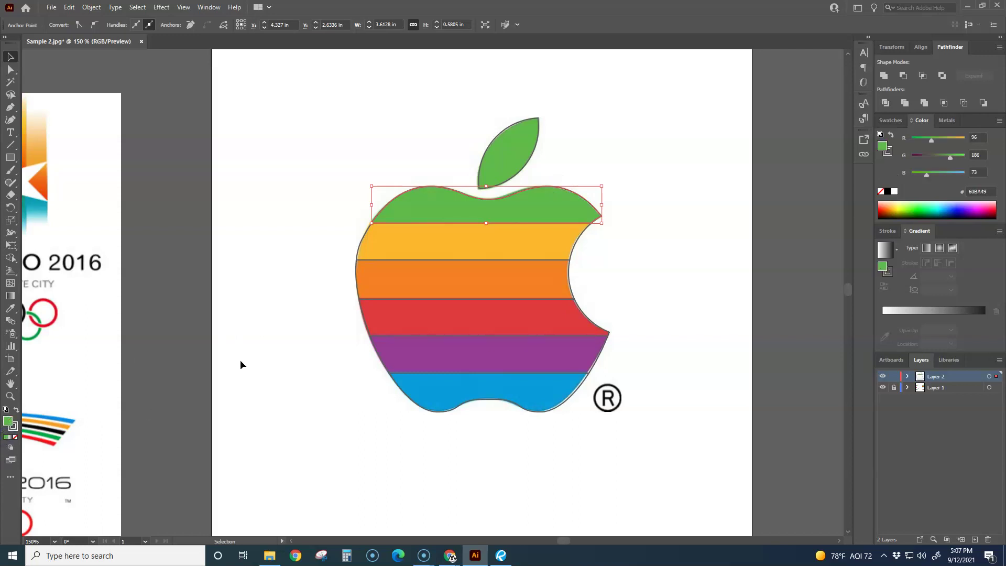
left_click(266, 351)
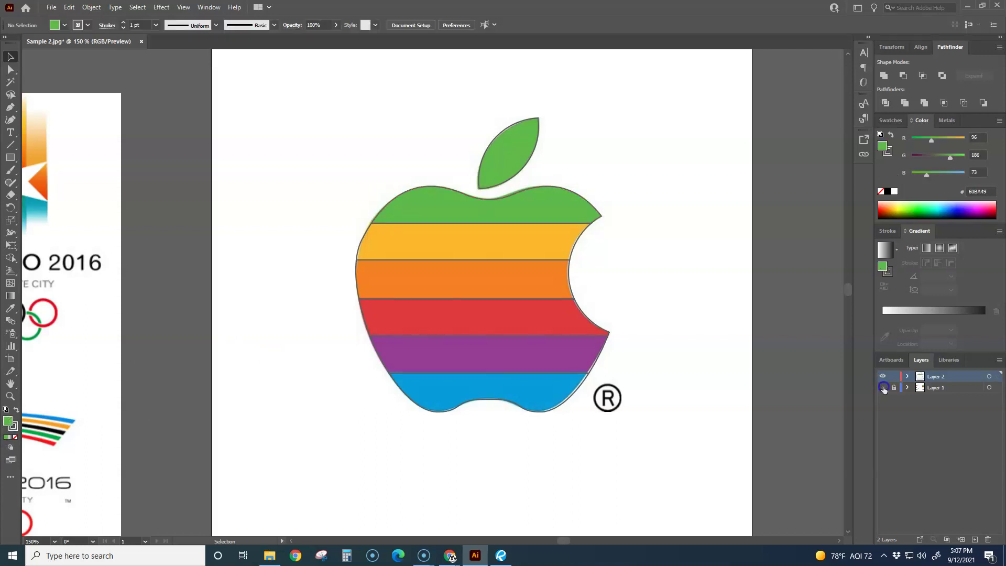
Check the fill with Layer 1 hidden, show the layer again and fill the leaf shape with the sampled green
left_click(884, 387)
left_click(884, 388)
left_click(533, 157)
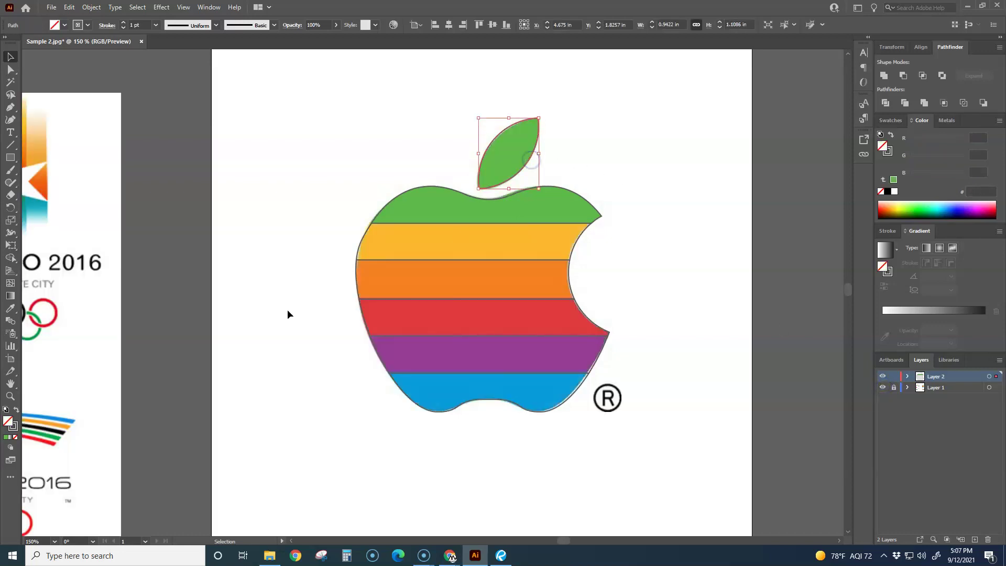
left_click(5, 438)
left_click(338, 439)
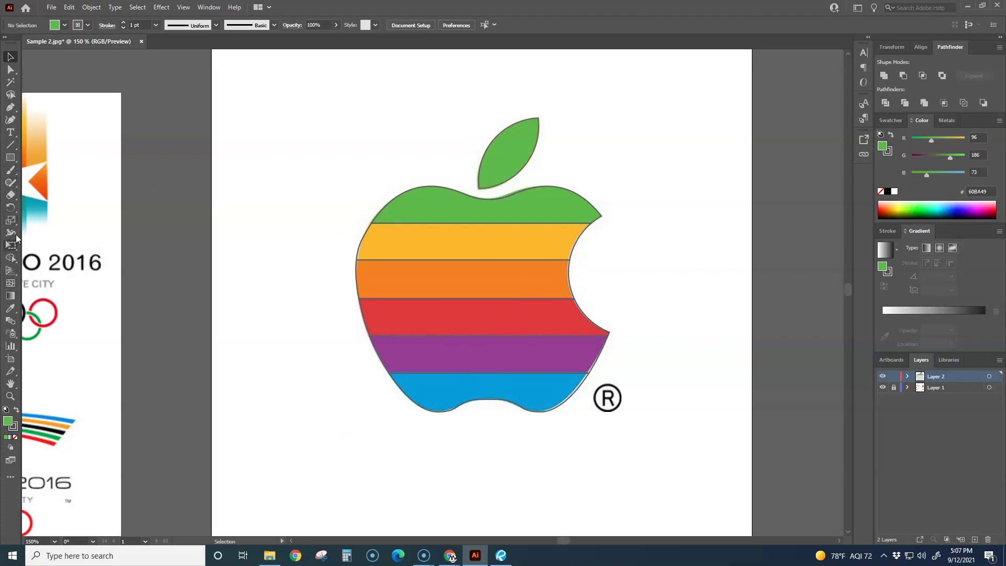
Sample the reference logo's yellow (FBB72D) and fill the stripe below the green one with it
left_click(11, 309)
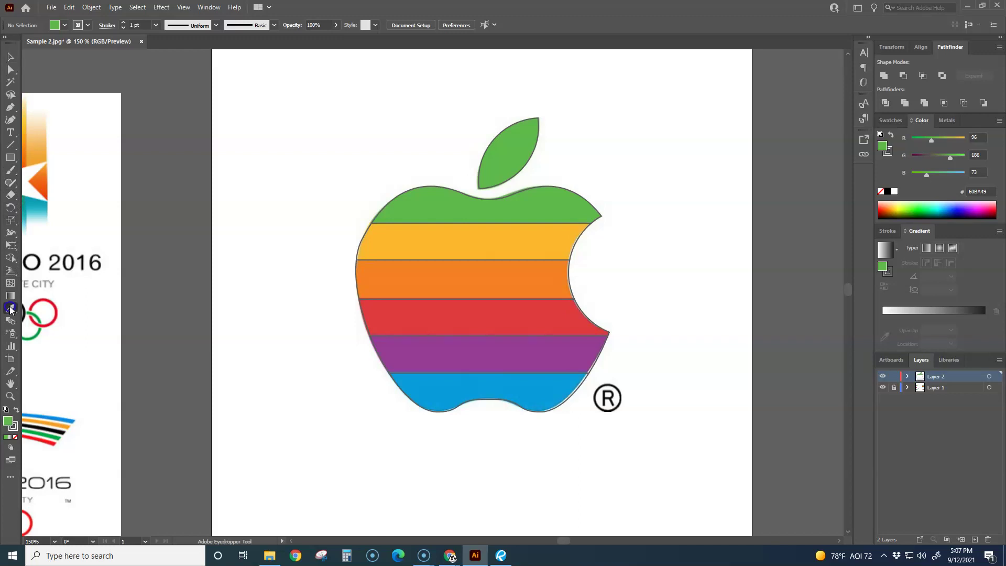
left_click(492, 242)
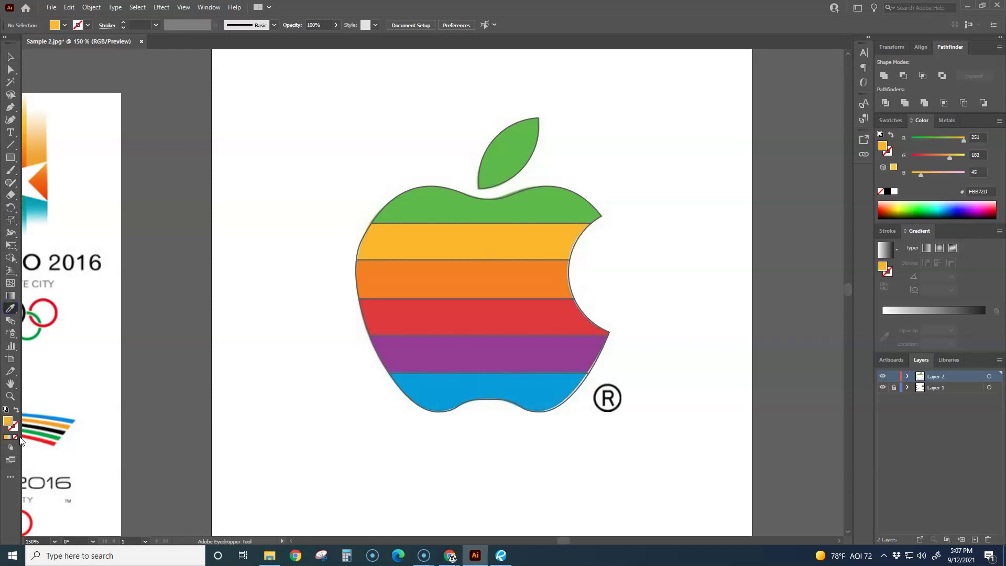
left_click(10, 57)
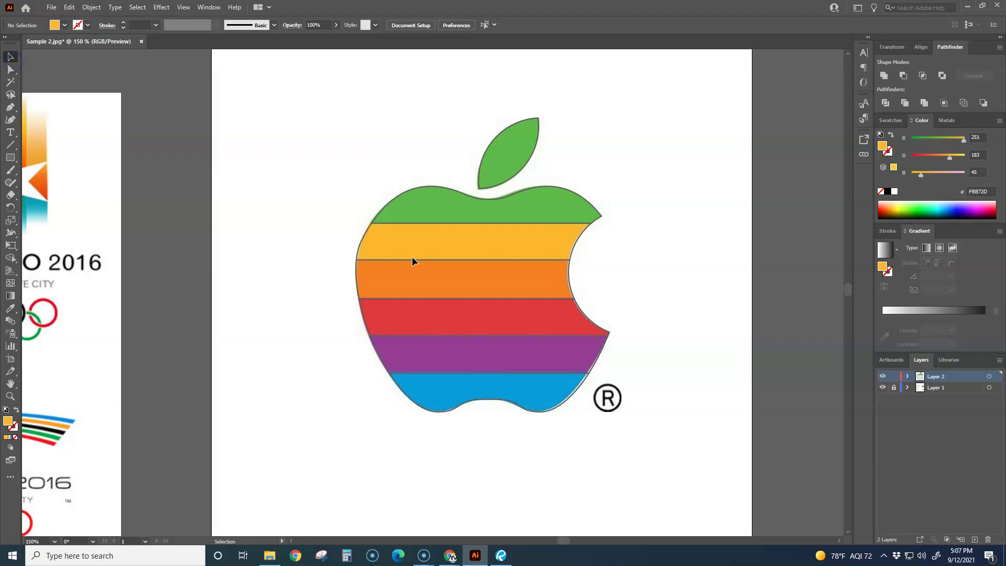
left_click(366, 238)
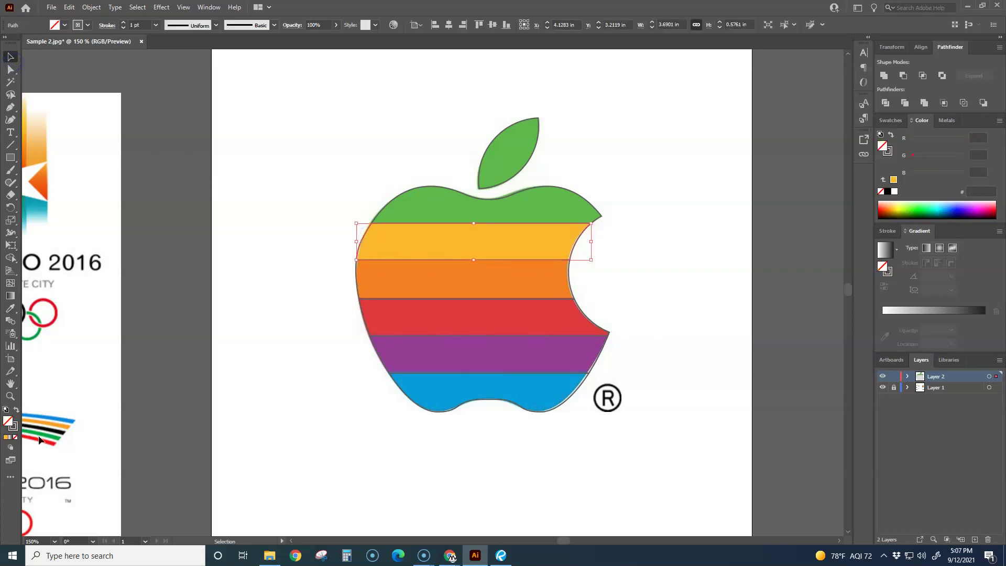
left_click(7, 438)
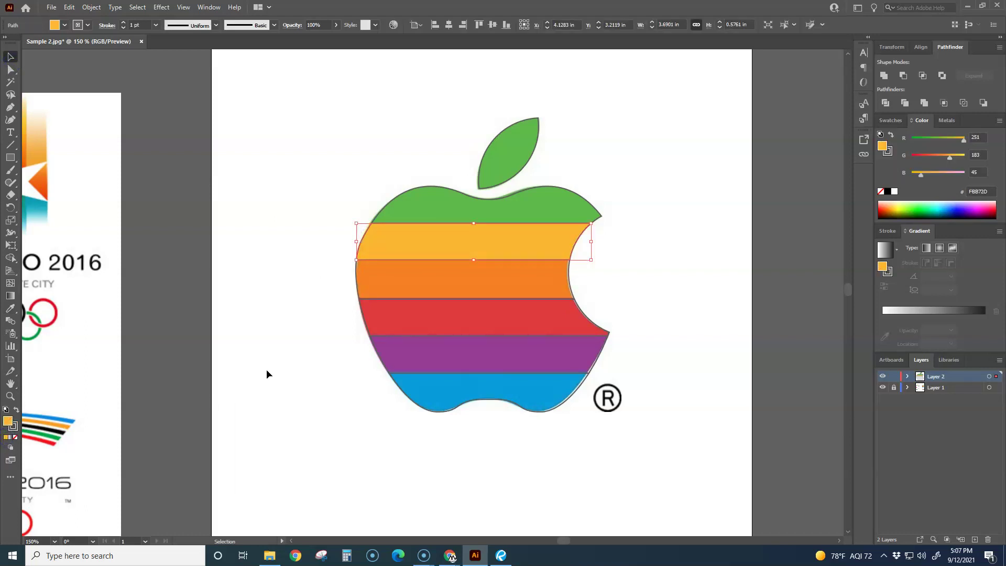
left_click(295, 354)
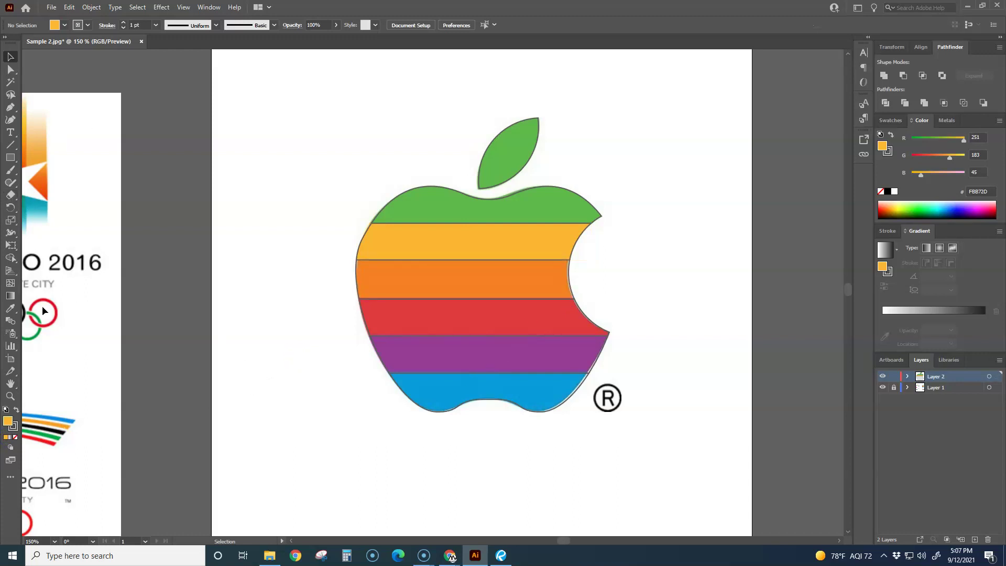
Sample the reference logo's orange (F58123) and fill the orange stripe's shape with it
left_click(10, 307)
left_click(403, 281)
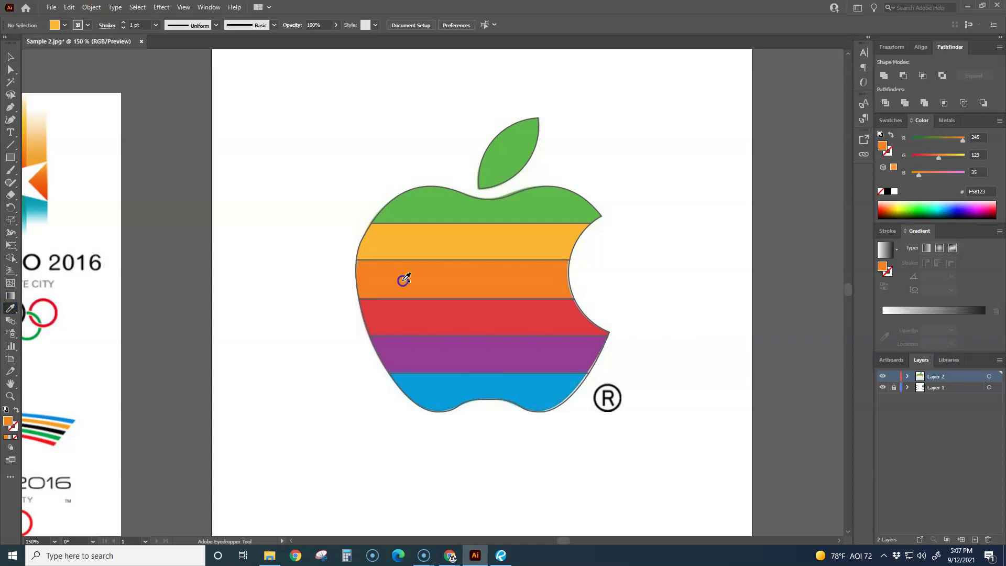
left_click(10, 57)
left_click(356, 279)
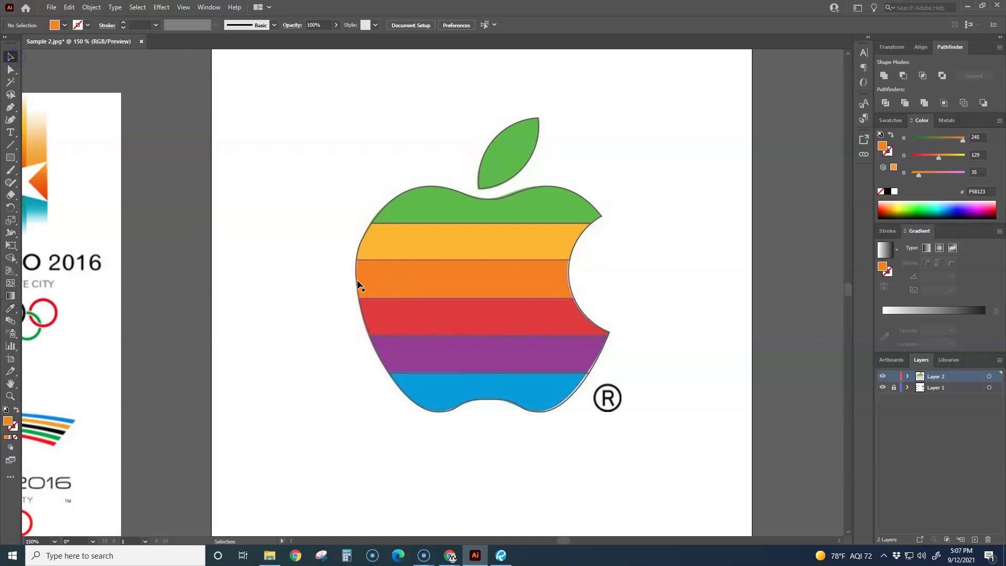
left_click(6, 437)
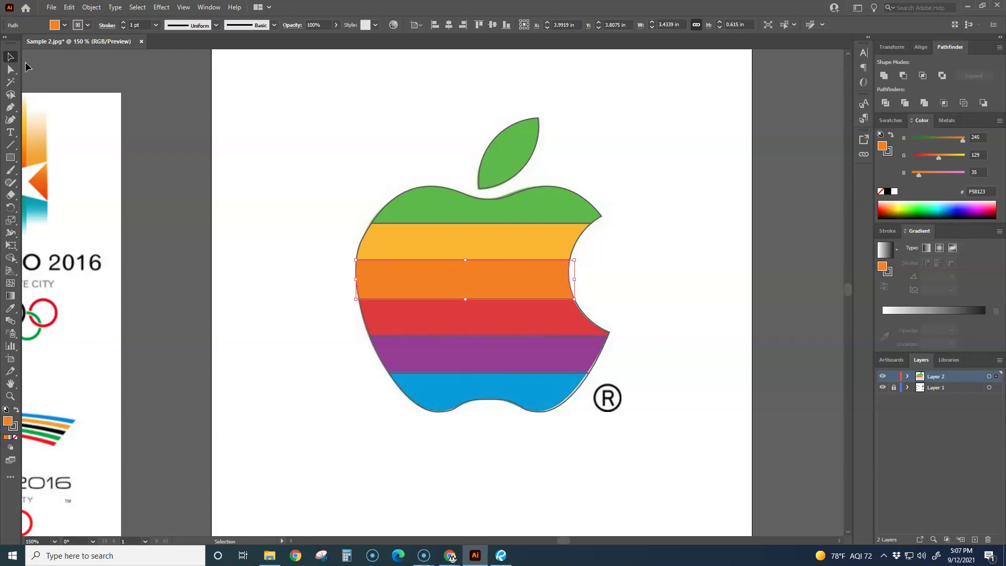
left_click(263, 138)
Sample the reference logo's red (DF3A3D) and fill the red stripe's shape with it
left_click(10, 308)
left_click(435, 311)
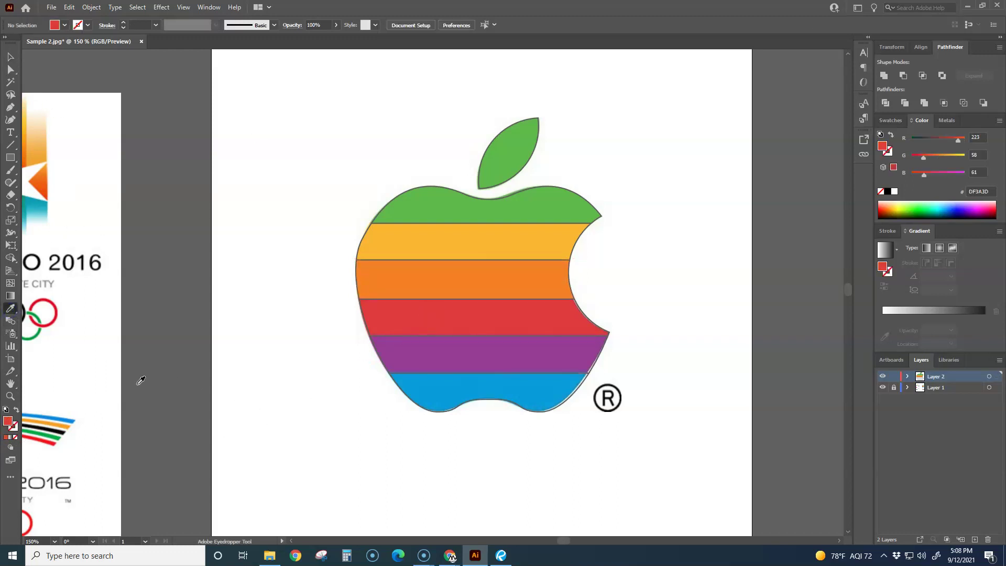
left_click(8, 57)
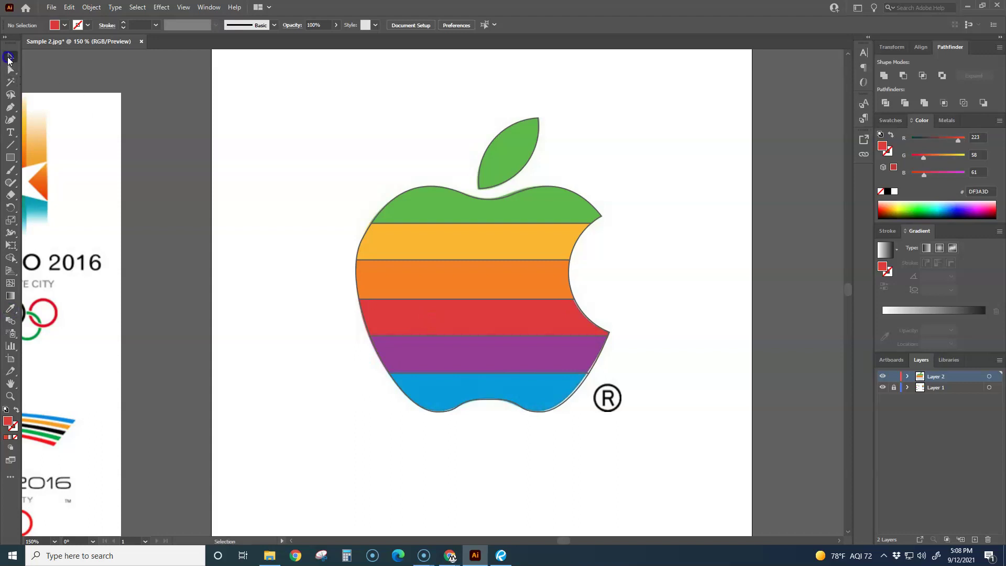
left_click(367, 318)
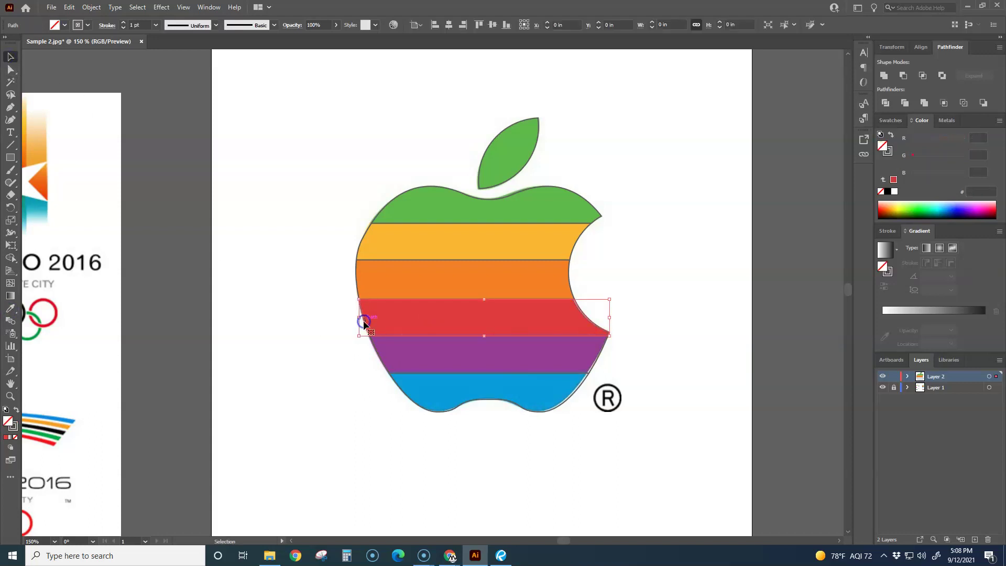
left_click(6, 437)
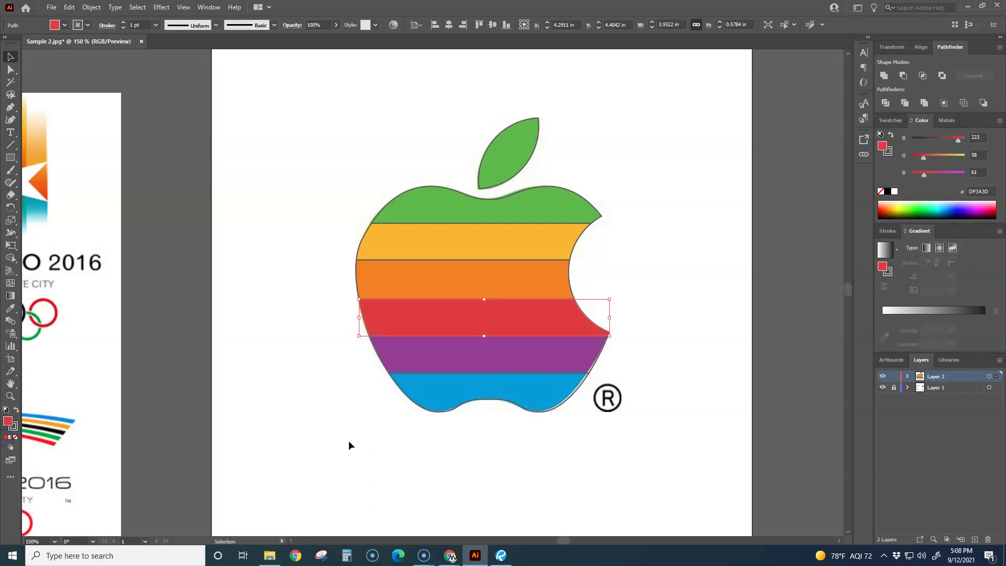
left_click(326, 424)
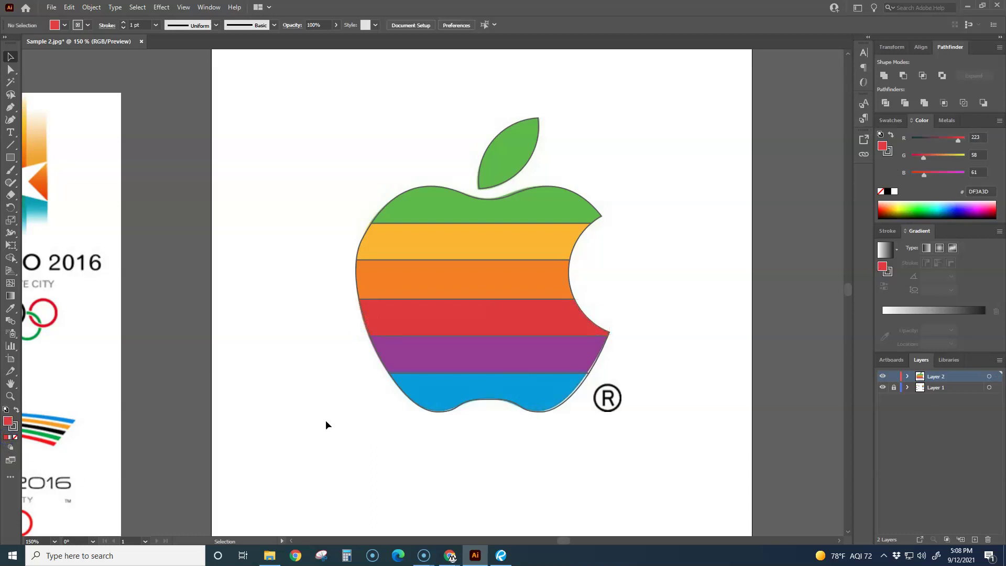
Toggle the visibility of Layer 1 to compare the filled vector stripes with the reference logo
left_click(884, 387)
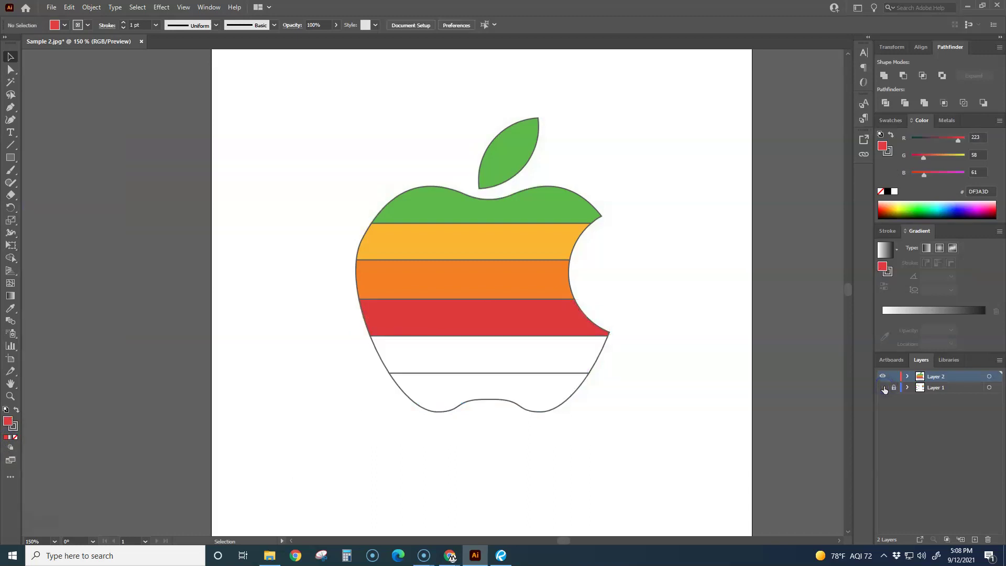
left_click(884, 387)
left_click(883, 388)
left_click(885, 387)
left_click(885, 387)
left_click(885, 387)
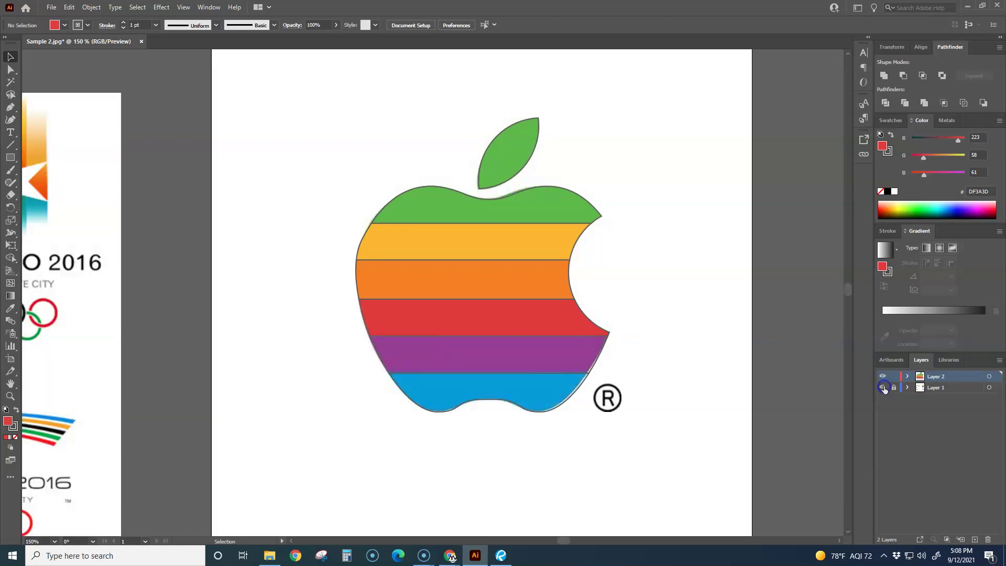
Sample the reference logo's purple (963D95) and fill the purple stripe's shape with it
left_click(10, 308)
left_click(412, 353)
left_click(11, 59)
left_click(380, 352)
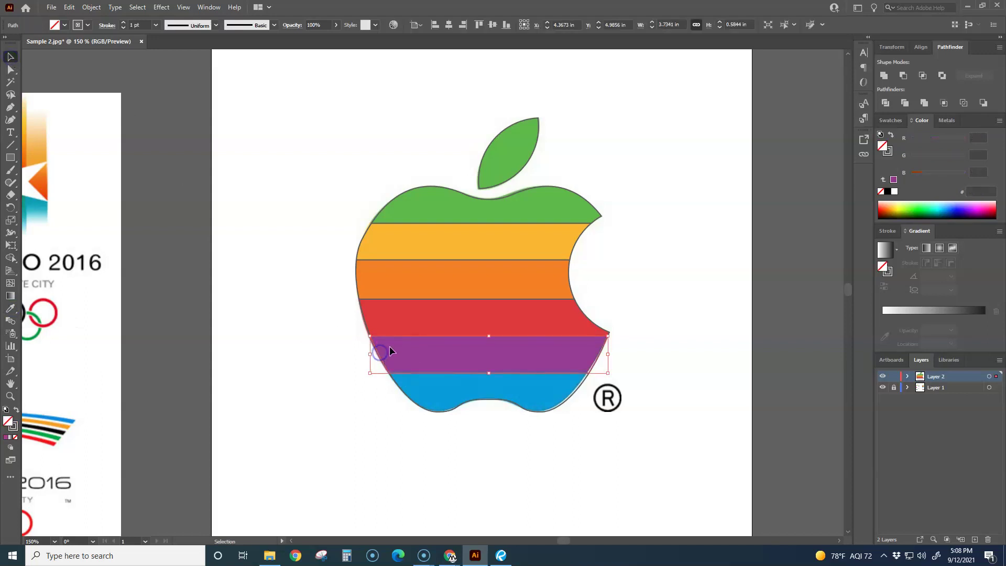
left_click(6, 437)
left_click(334, 445)
Sample the reference logo's blue (089DDA) and fill the apple's bottom stripe with it
left_click(426, 411)
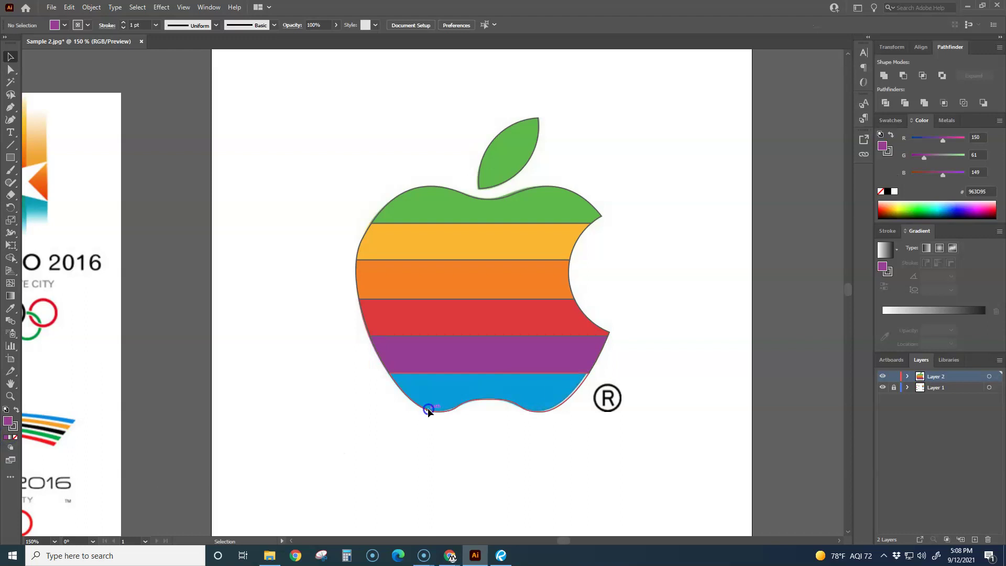
left_click(288, 361)
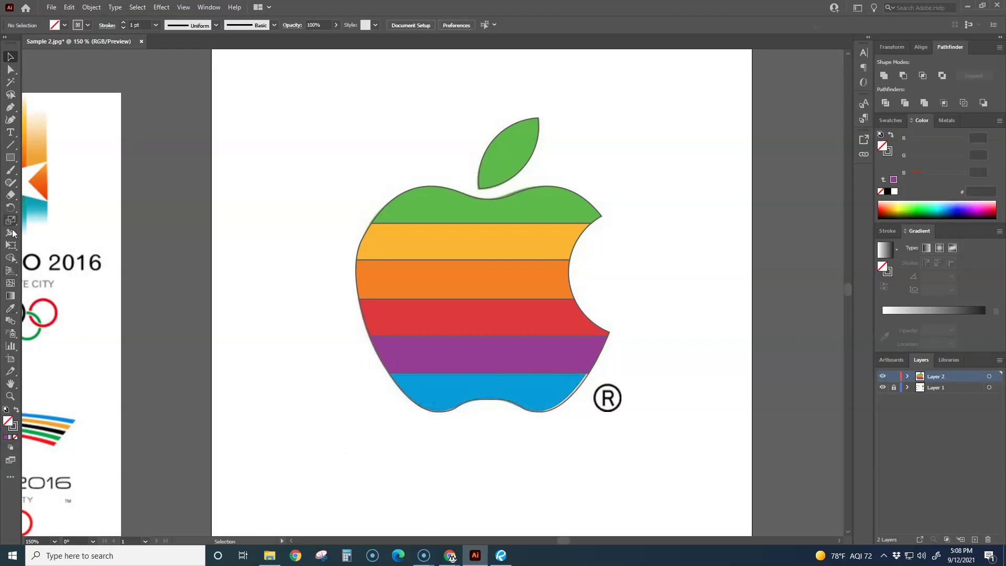
left_click(9, 308)
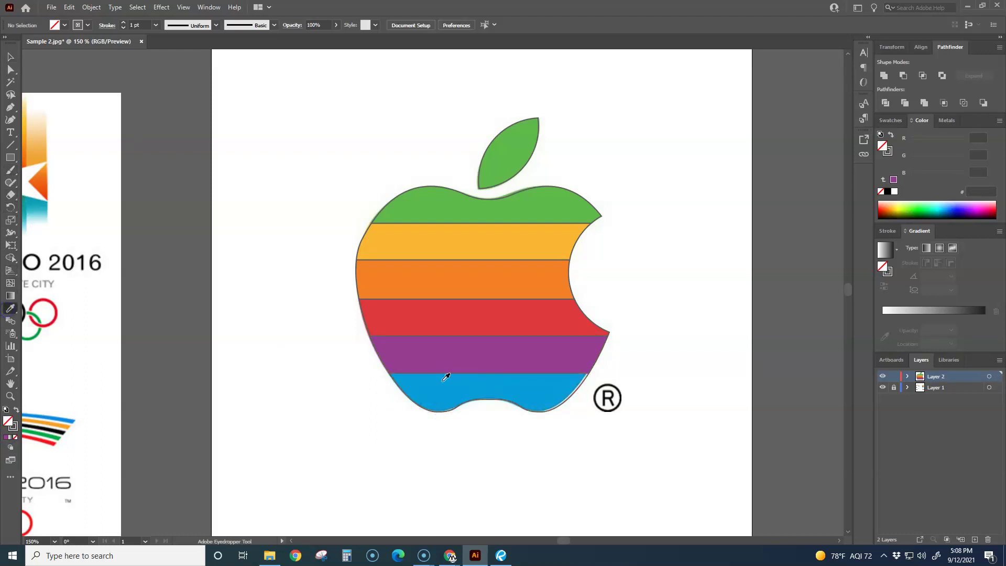
left_click(437, 389)
left_click(10, 56)
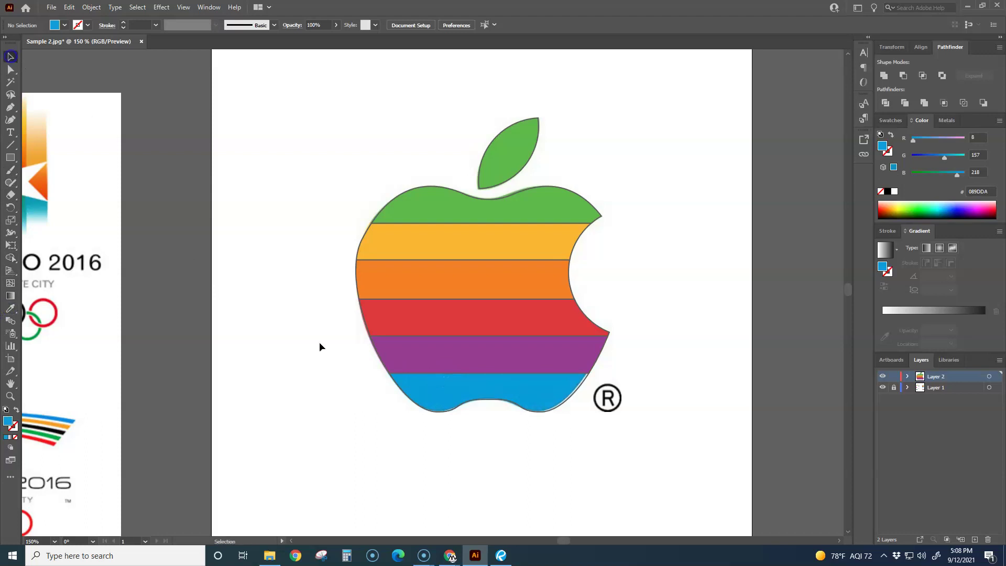
left_click(434, 412)
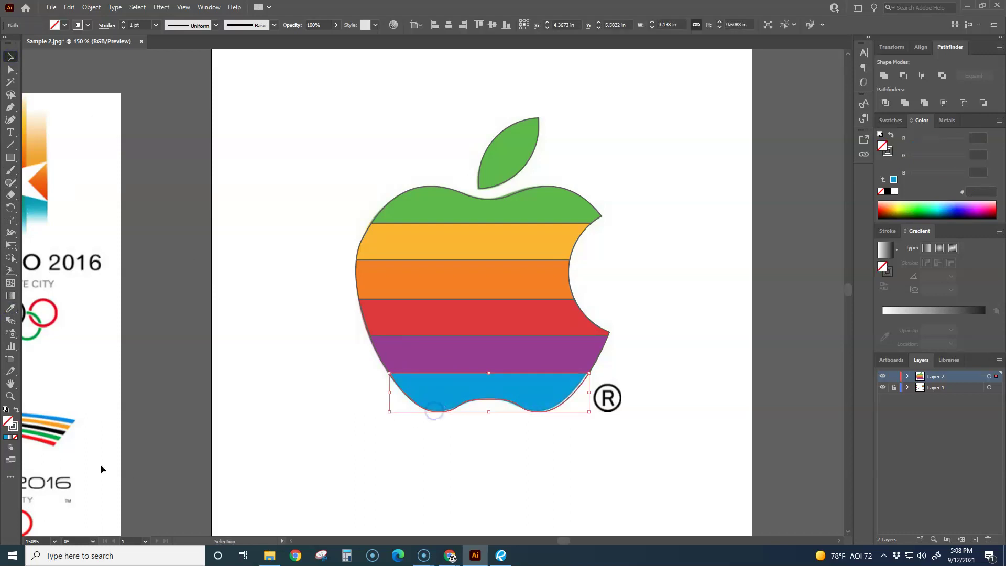
left_click(5, 437)
left_click(361, 477)
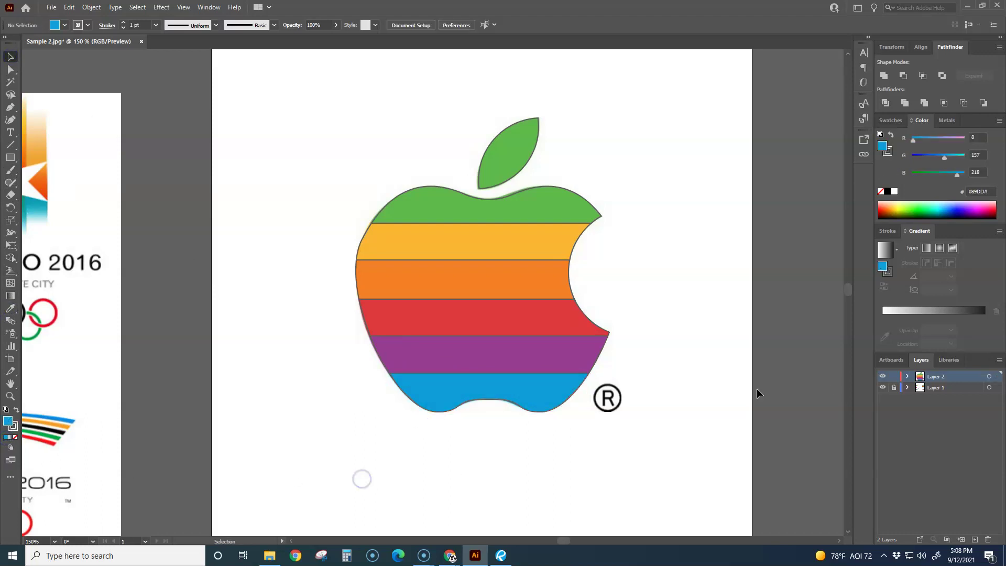
Hide Layer 1 and group the vector apple's leaf and all its colored stripes
left_click(882, 388)
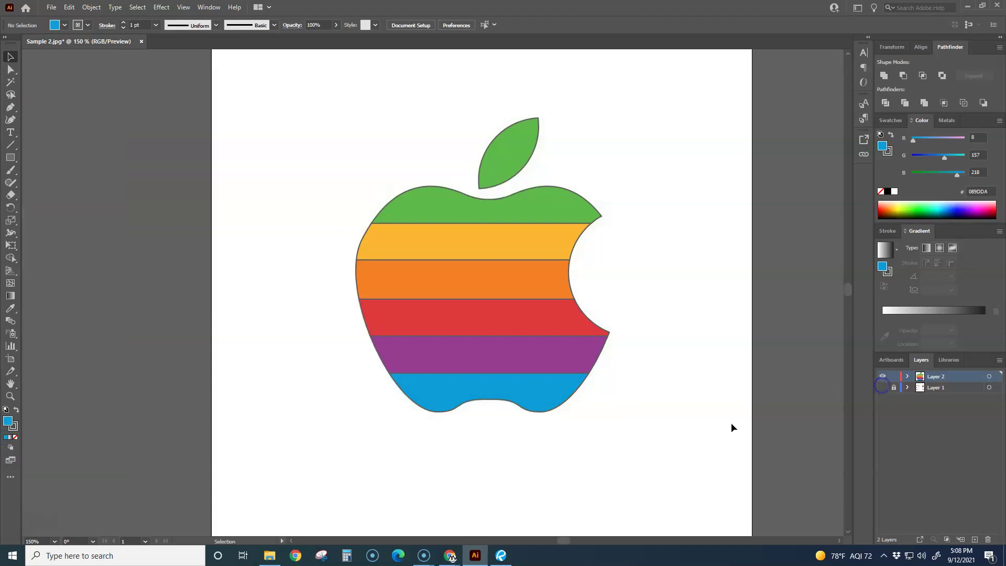
left_click(577, 342)
left_click(621, 412)
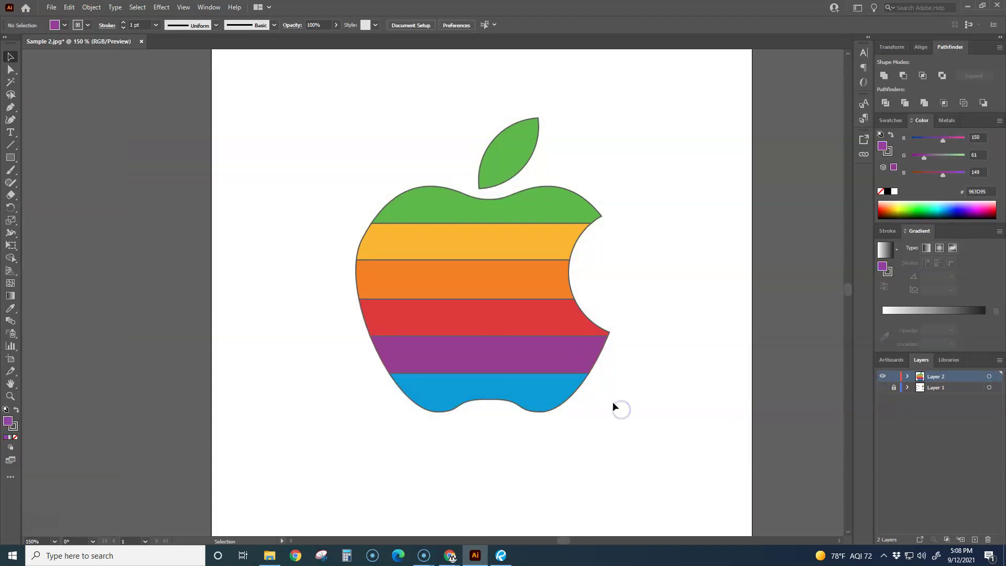
scroll(612, 401, "down", 1)
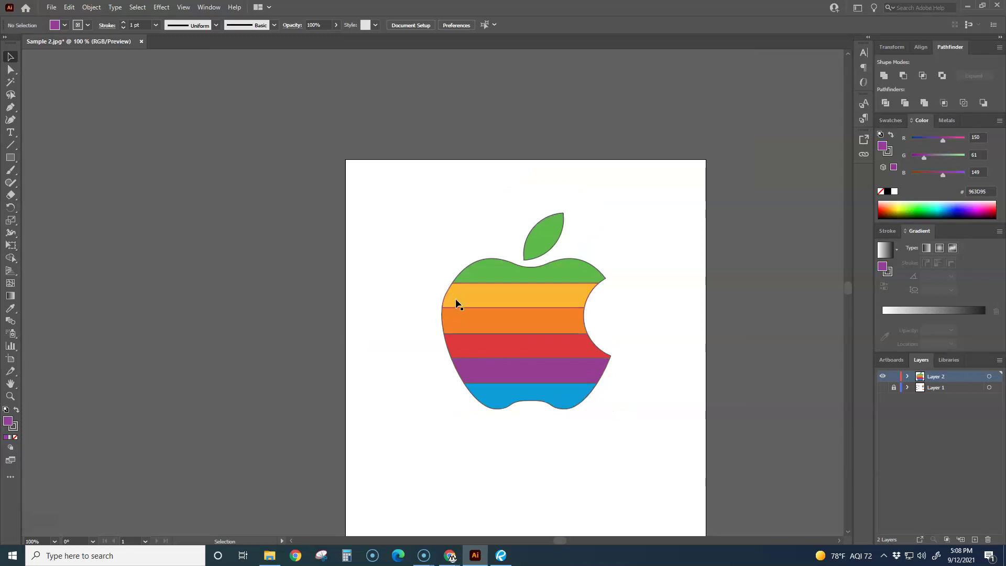
scroll(543, 410, "down", 1)
left_click_drag(445, 257, 622, 446)
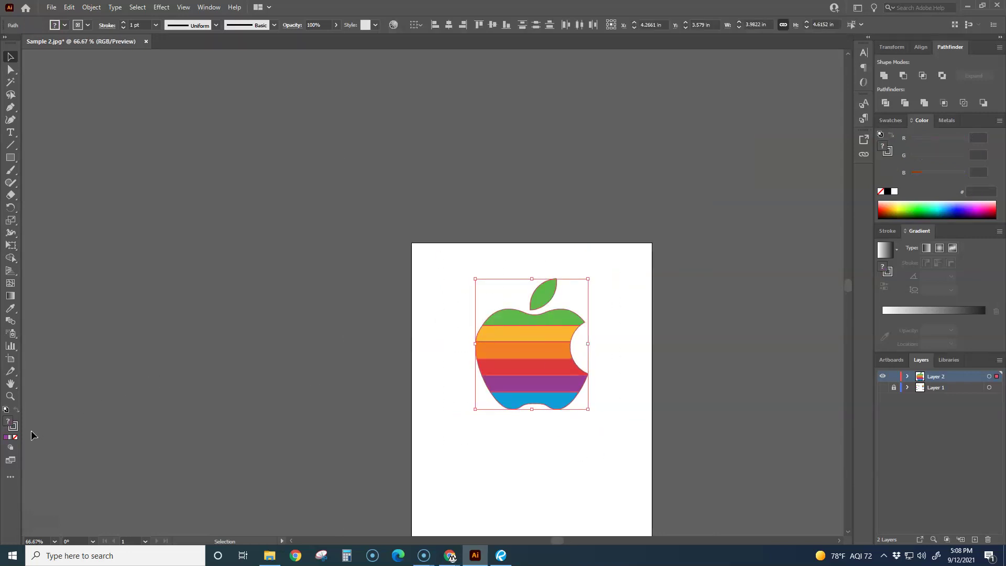
right_click(508, 339)
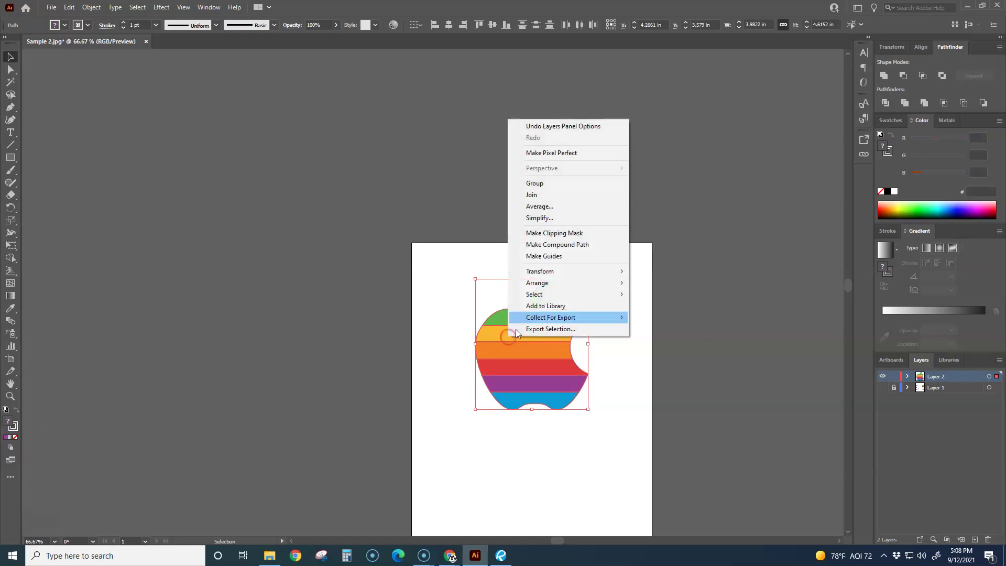
left_click(554, 182)
left_click(450, 390)
Scale the apple group down proportionally to about 0.52 × 0.61 in
left_click(535, 377)
left_click_drag(588, 409, 490, 308)
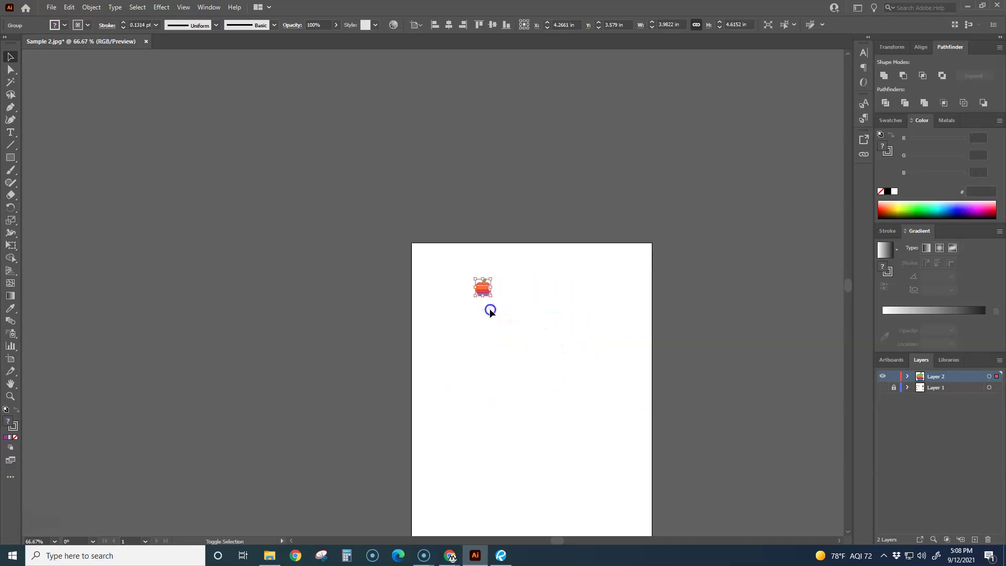
left_click(510, 348)
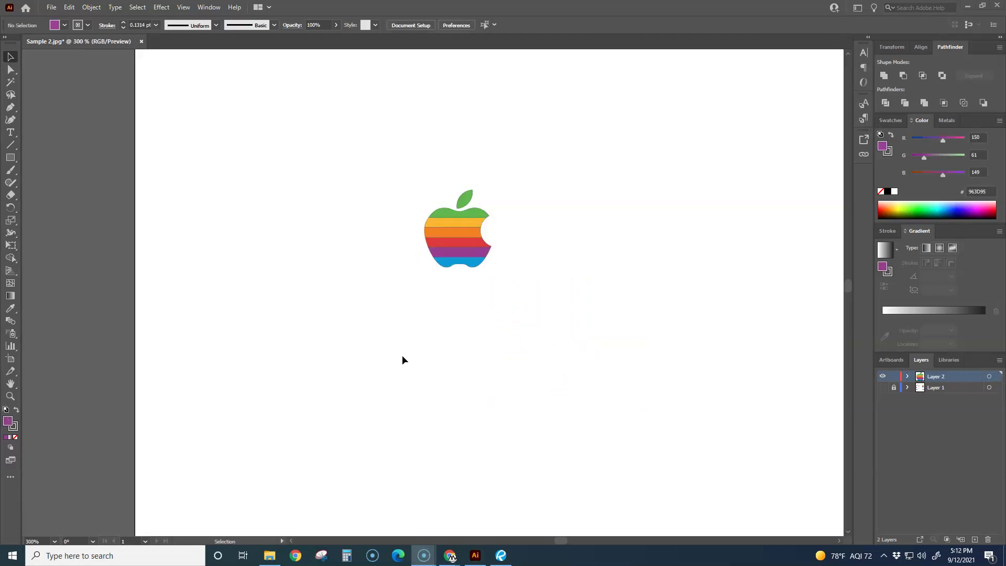
Move the small apple group near the artboard's upper-left corner, to about X 0.76 in, Y 0.84 in
scroll(512, 326, "down", 2)
left_click(490, 293)
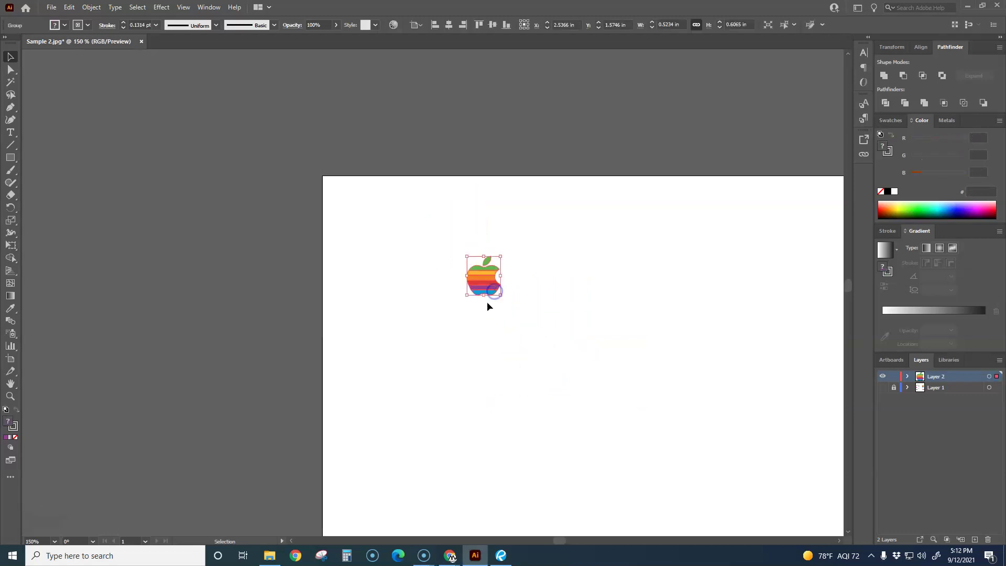
left_click_drag(477, 281, 376, 240)
scroll(412, 282, "down", 2)
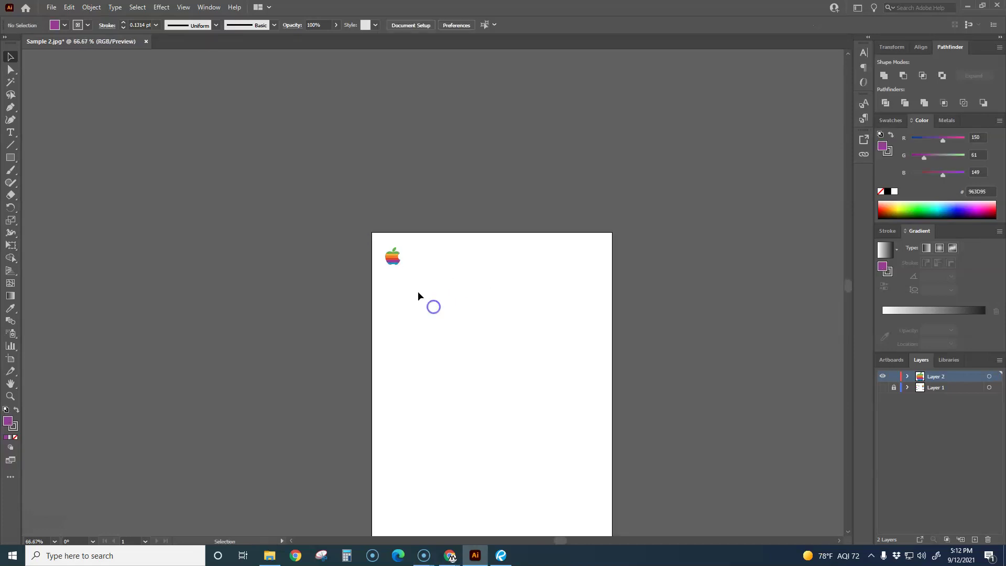
Remove the stroke from the small apple group
scroll(401, 278, "up", 4)
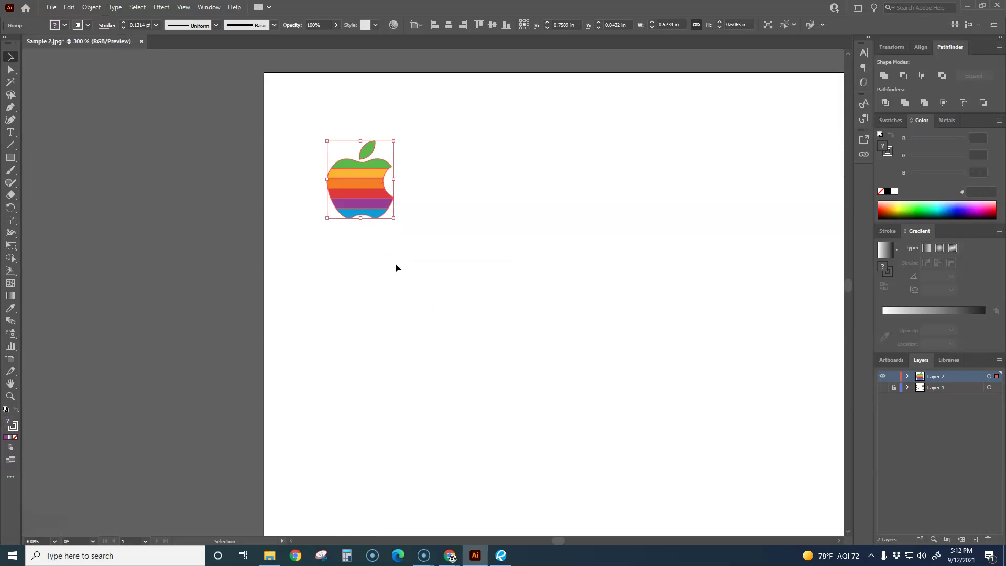
left_click_drag(300, 106, 421, 229)
left_click(15, 427)
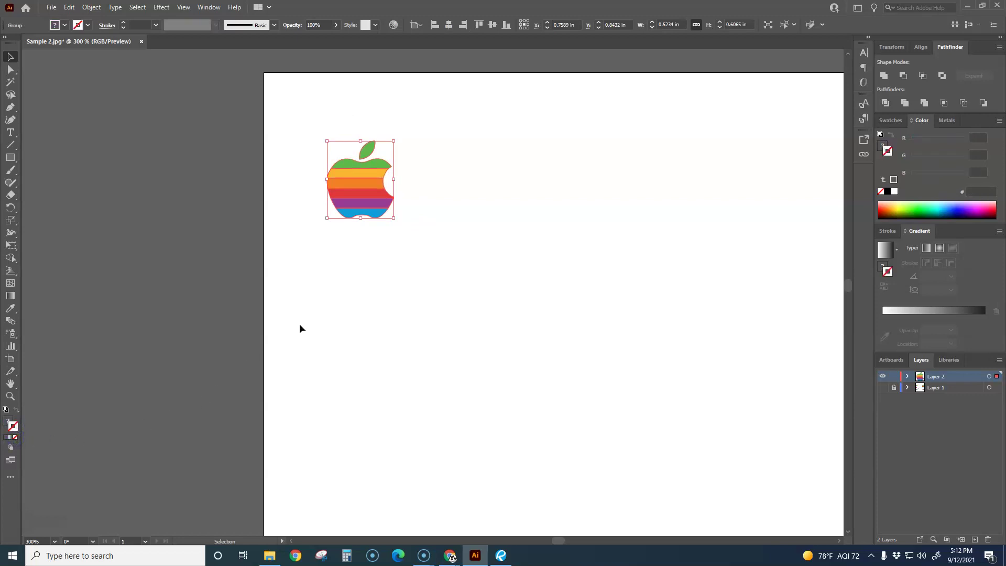
left_click(339, 313)
scroll(392, 284, "down", 2)
scroll(392, 284, "down", 3)
scroll(426, 280, "down", 1)
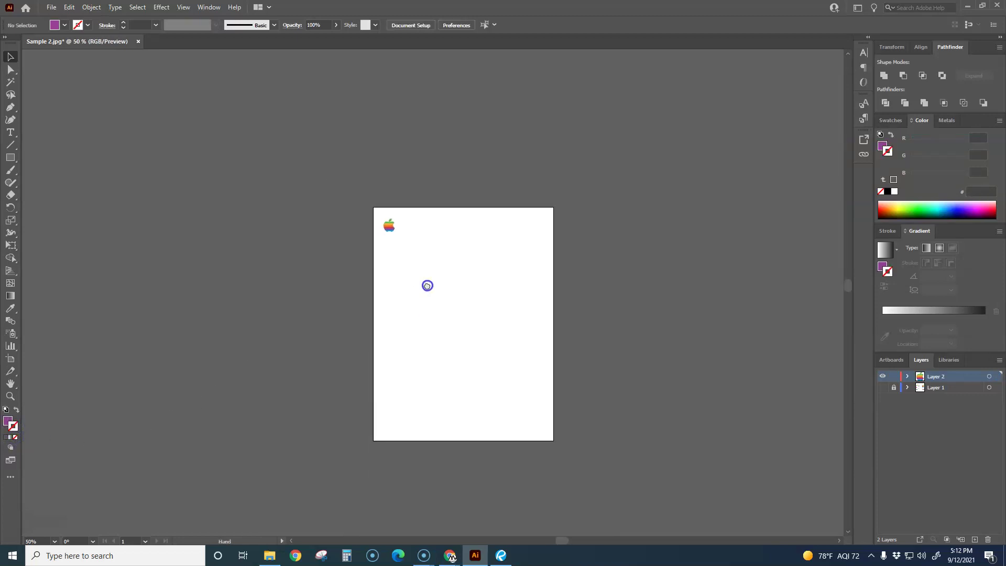
Show and unlock Layer 1, and delete the large reference Apple logo from the artboard
scroll(400, 233, "up", 1)
scroll(401, 238, "up", 2)
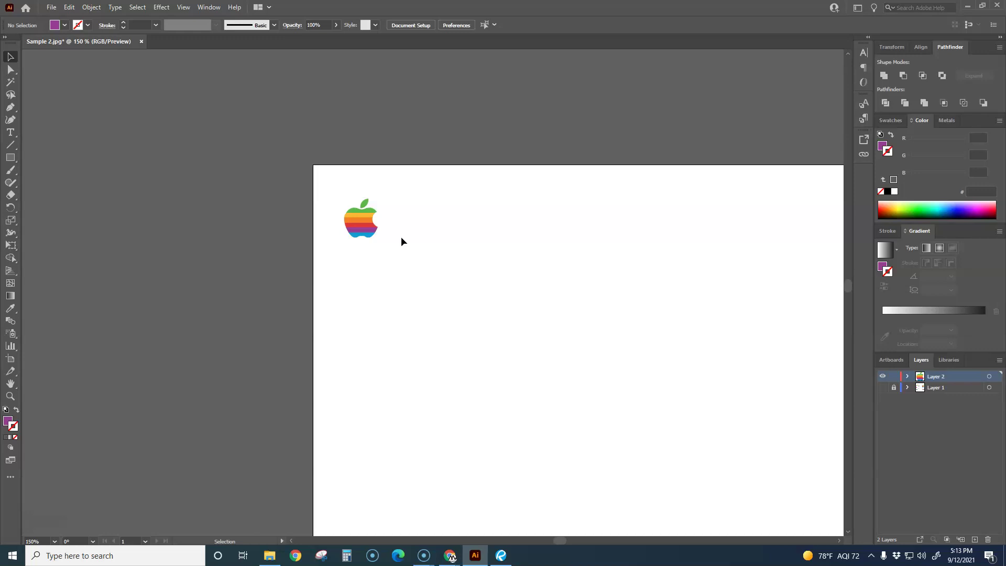
scroll(439, 246, "down", 2)
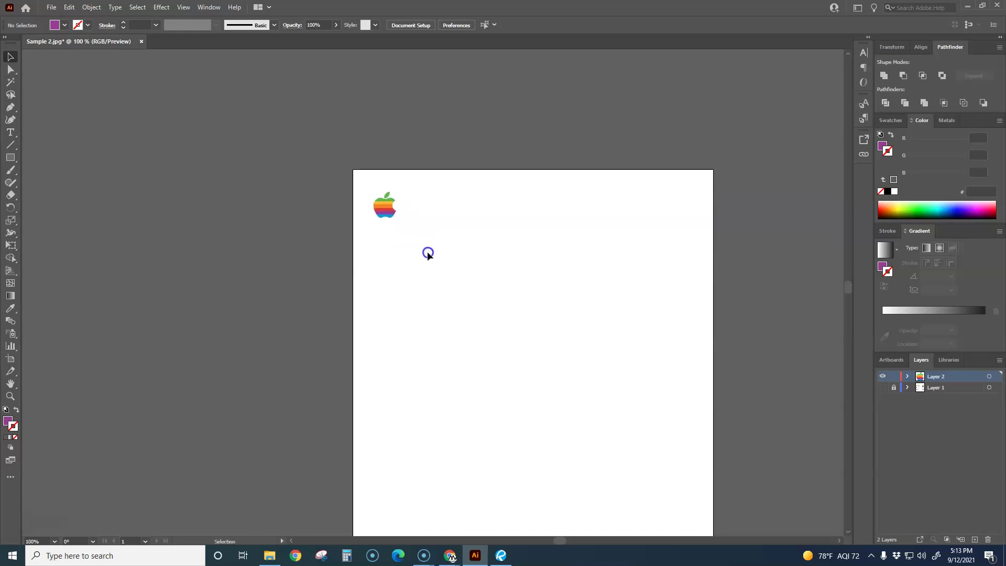
left_click(883, 387)
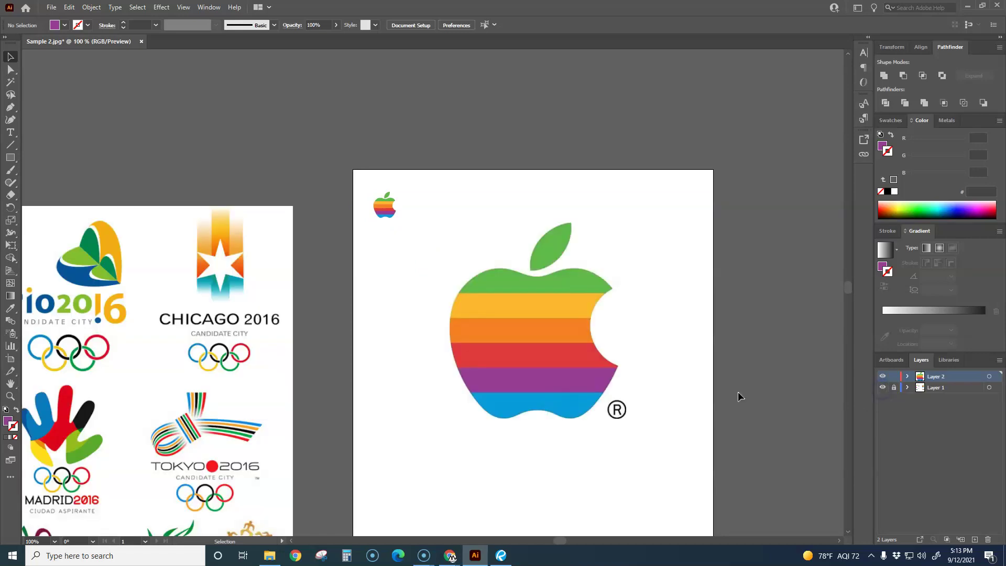
left_click_drag(618, 345, 680, 307)
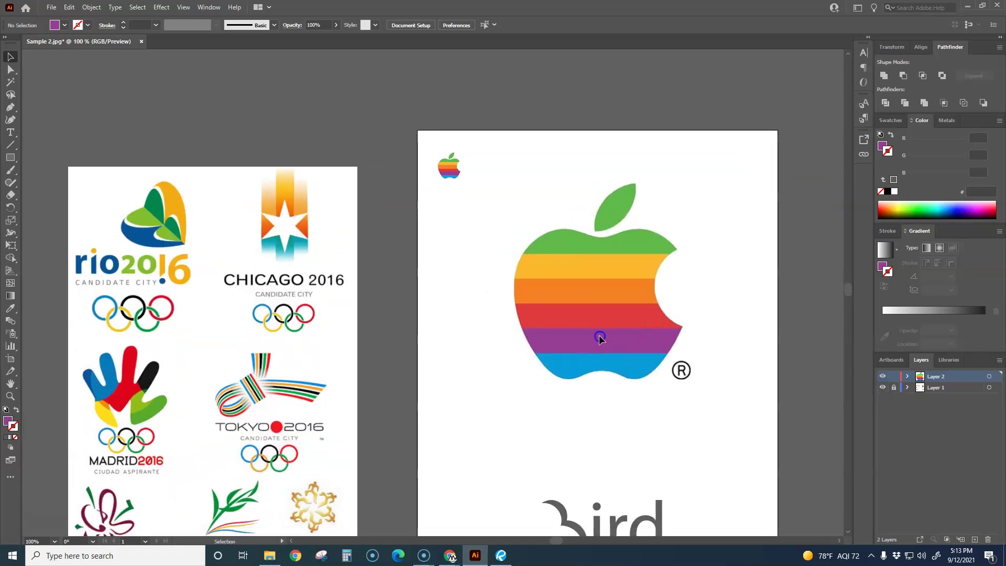
scroll(599, 339, "down", 1)
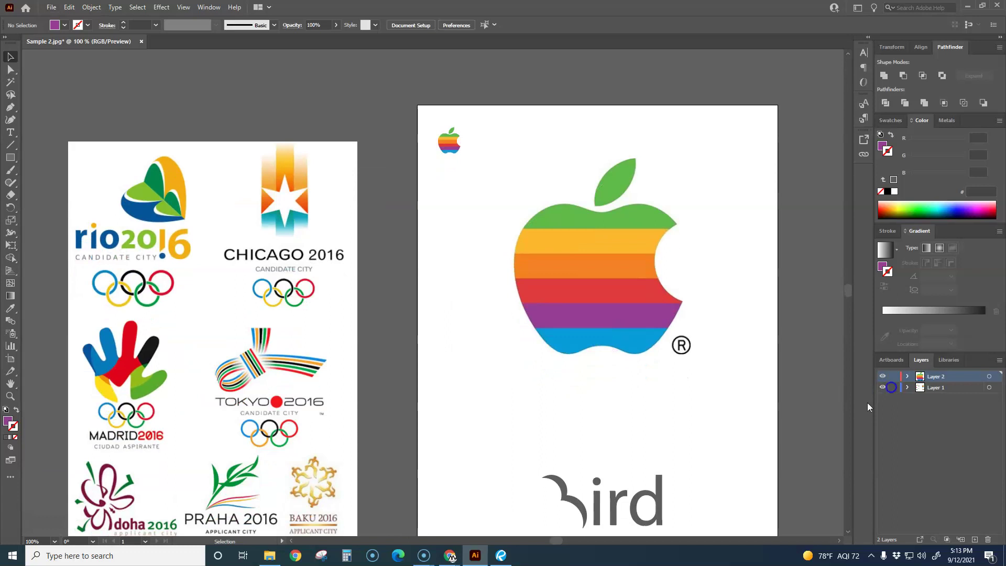
left_click(645, 341)
key("Delete")
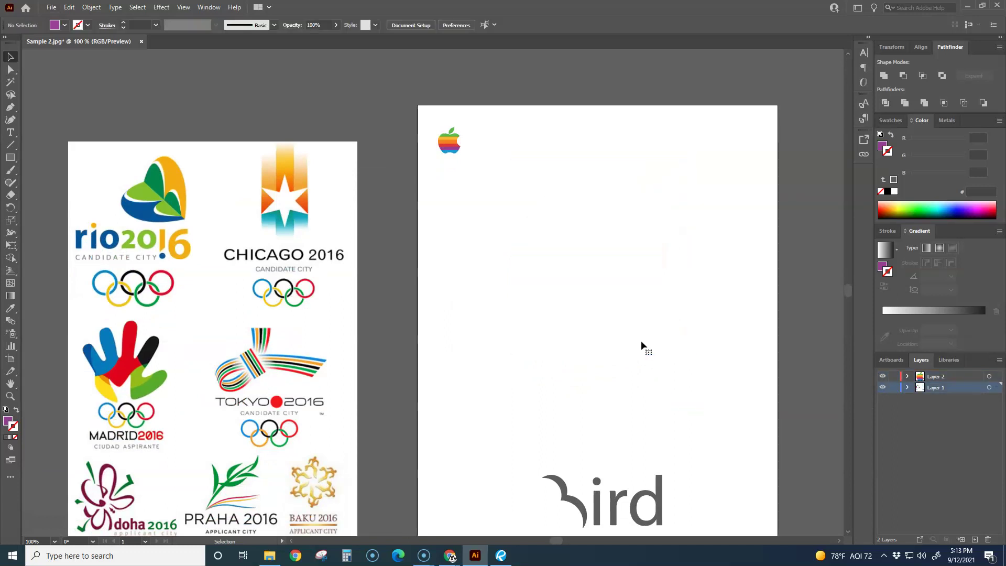
Move the Bird logo up beside the small apple and scale it down proportionally
scroll(642, 346, "down", 1)
left_click_drag(556, 469, 574, 121)
left_click_drag(638, 158, 542, 119)
left_click(566, 176)
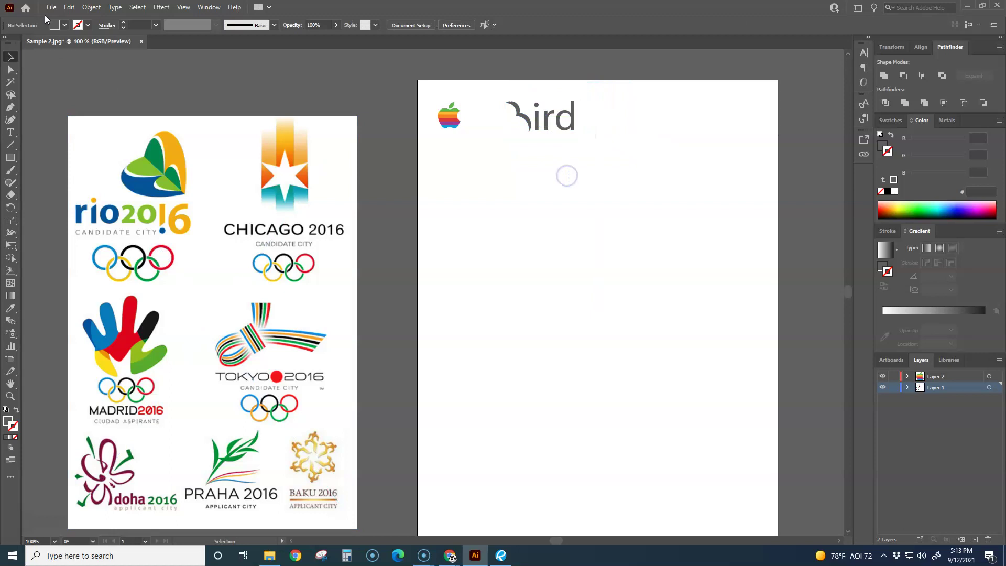
Save the document on the computer as an Adobe Illustrator file named demo, in the Illustrator 2020 version with PDF compatibility
left_click(51, 7)
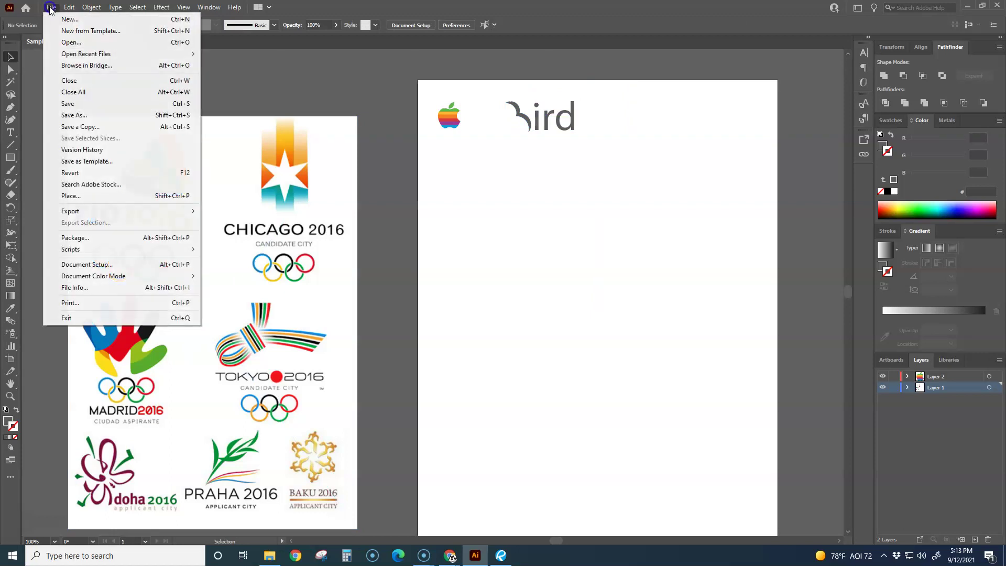
left_click(70, 105)
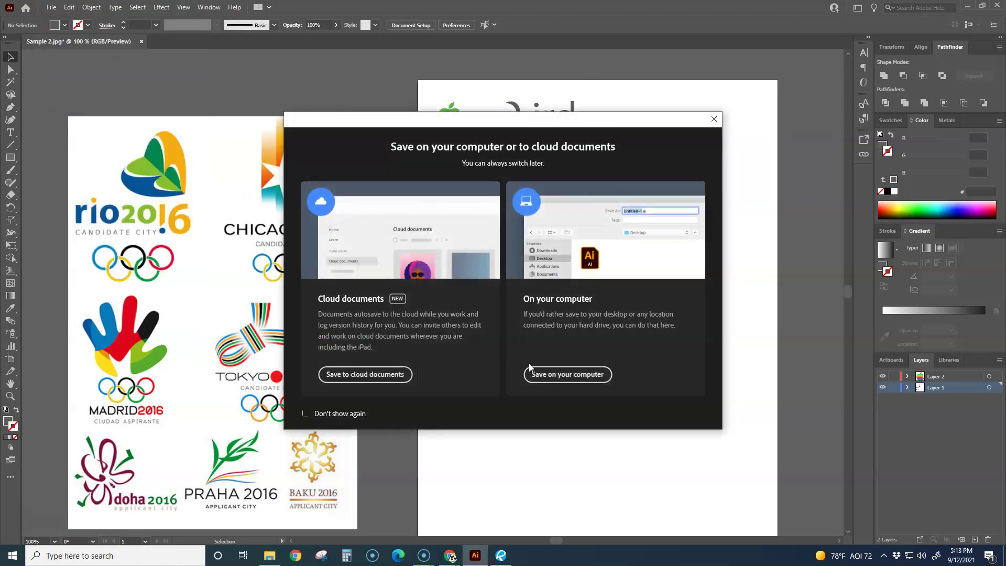
left_click(531, 368)
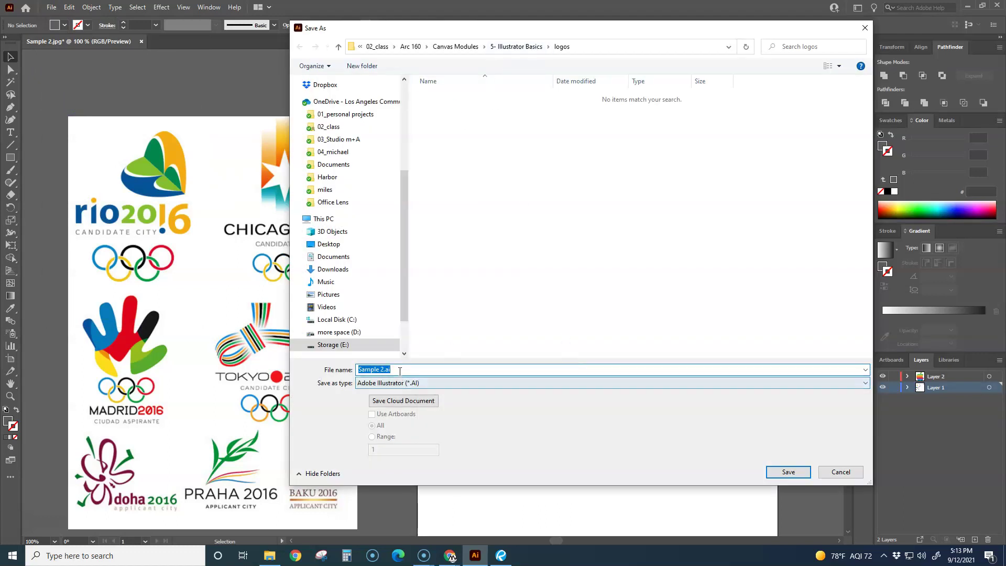
type("demo")
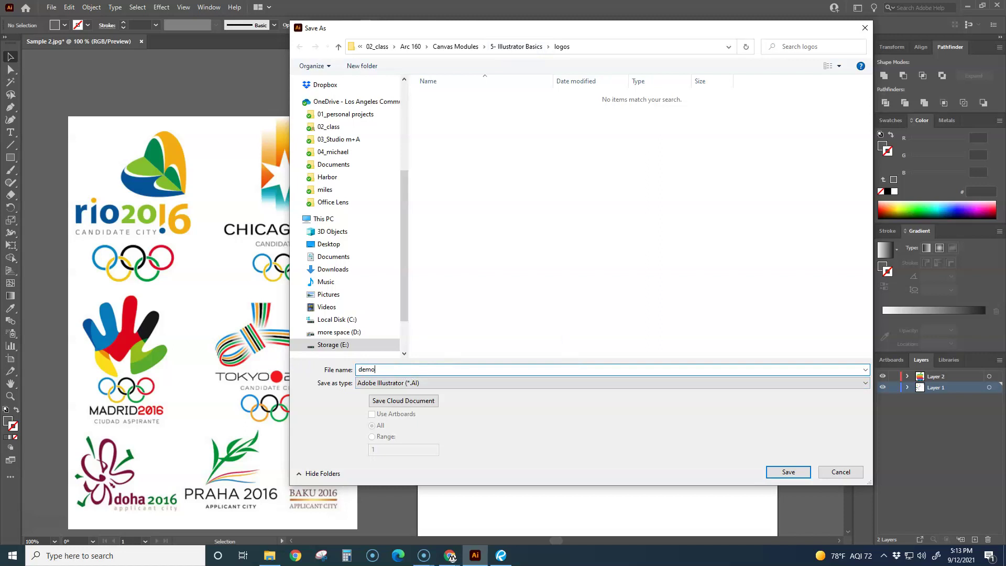
key("Return")
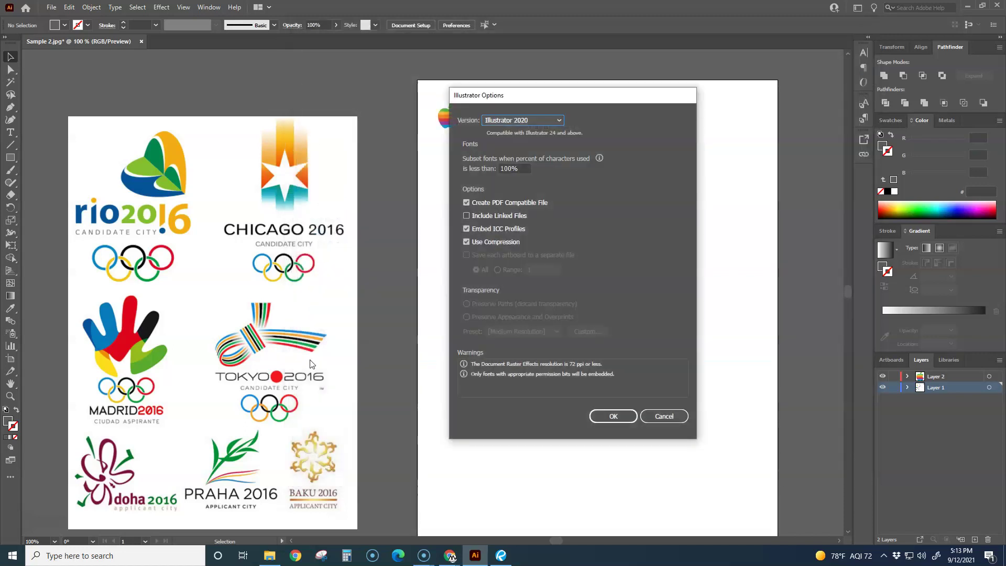
left_click(614, 415)
Move the linked logos.jpg image up beside the artboard so their top edges roughly line up
left_click(569, 298)
left_click_drag(556, 306, 543, 346)
left_click(497, 310)
left_click_drag(327, 330, 322, 274)
mouse_move(476, 346)
left_mouse_down()
mouse_move(467, 375)
mouse_move(483, 348)
left_mouse_up()
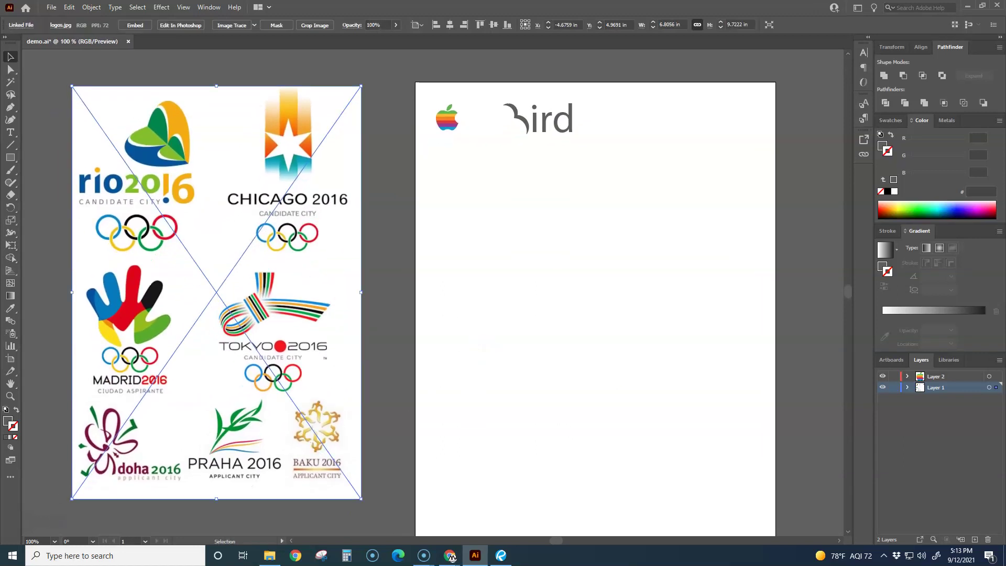